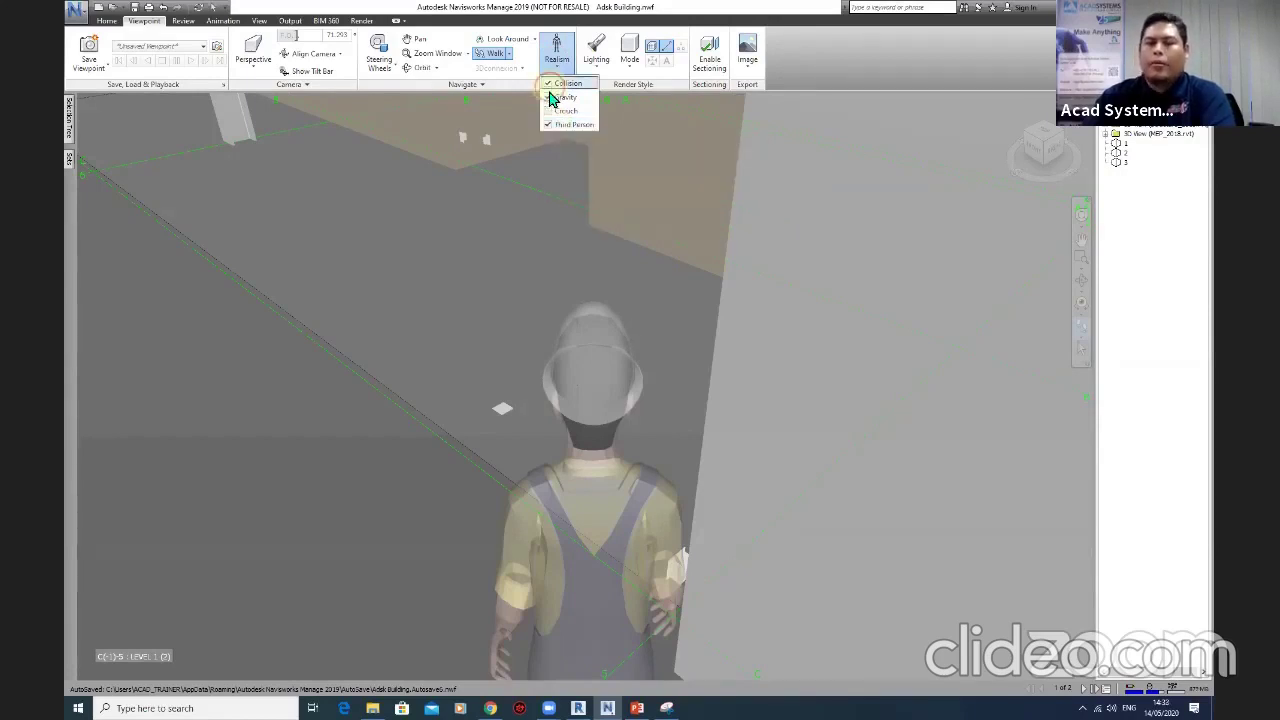
Turn off the Collision realism effect for walking and return to the home view of the whole building.
left_click(551, 85)
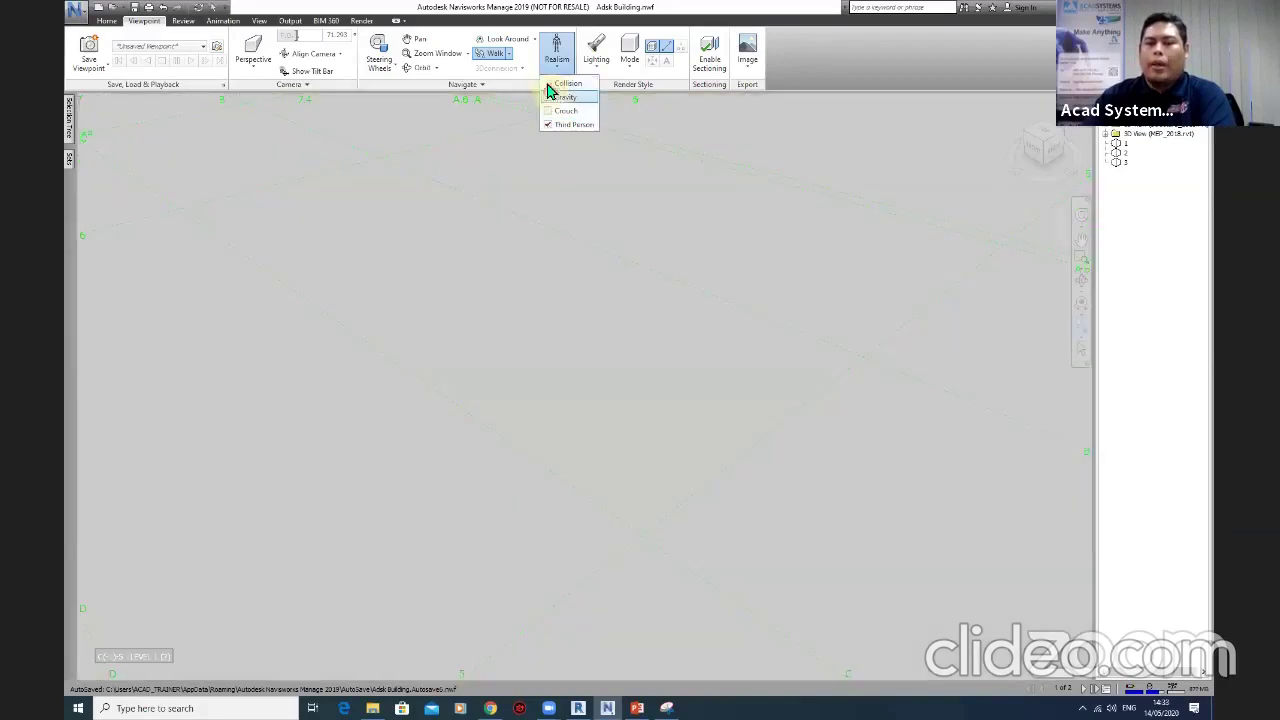
left_click(676, 185)
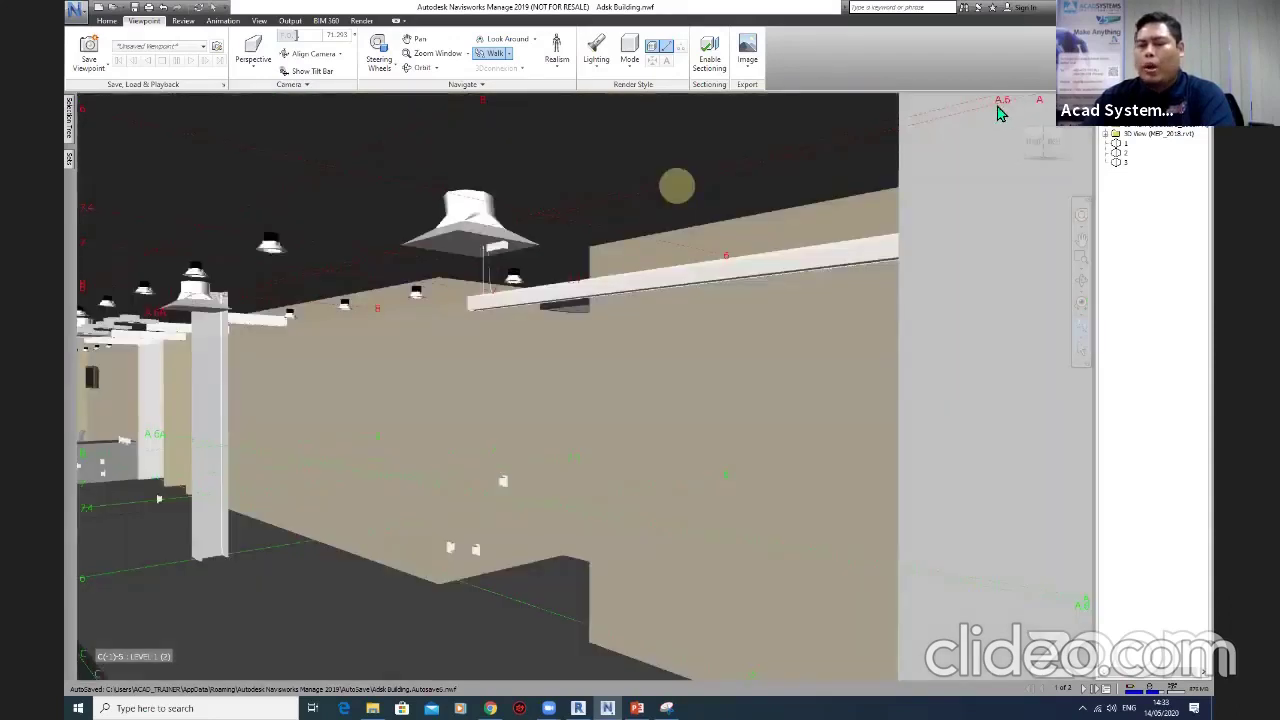
left_click(1003, 104)
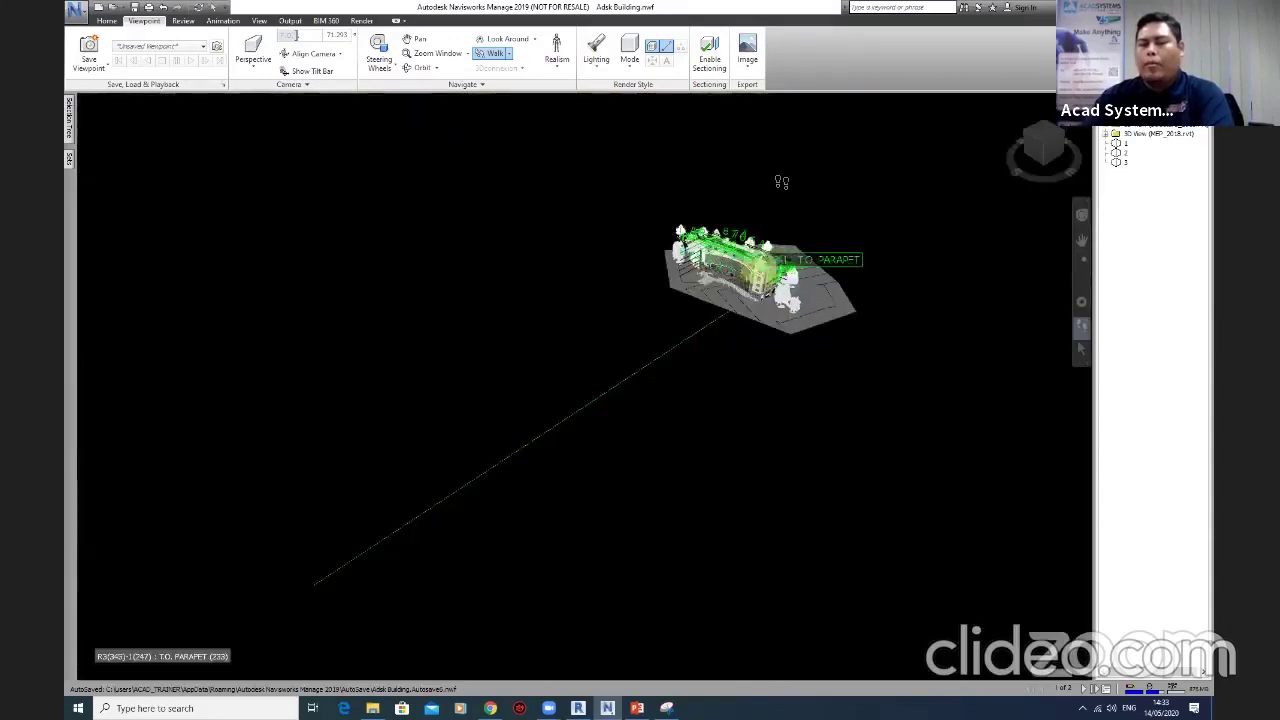
Leave Walk mode and activate the Select tool.
left_click(778, 181)
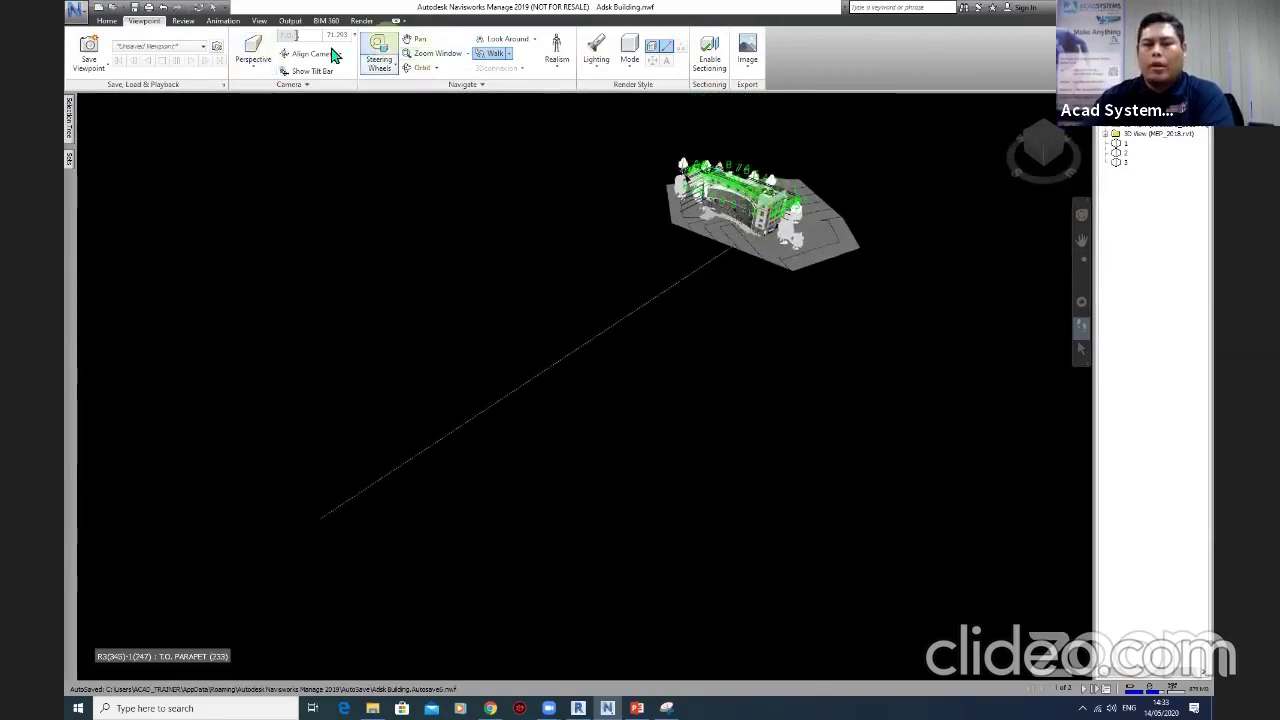
left_click(463, 68)
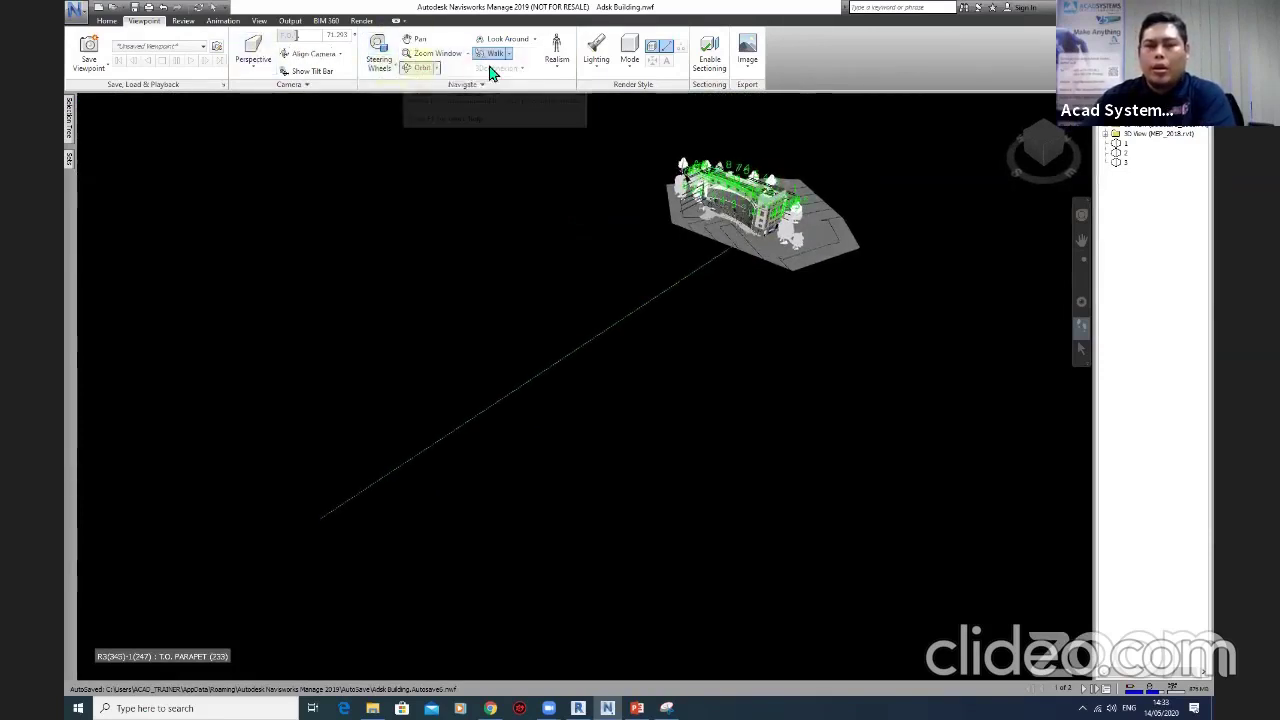
left_click(106, 20)
left_click(207, 50)
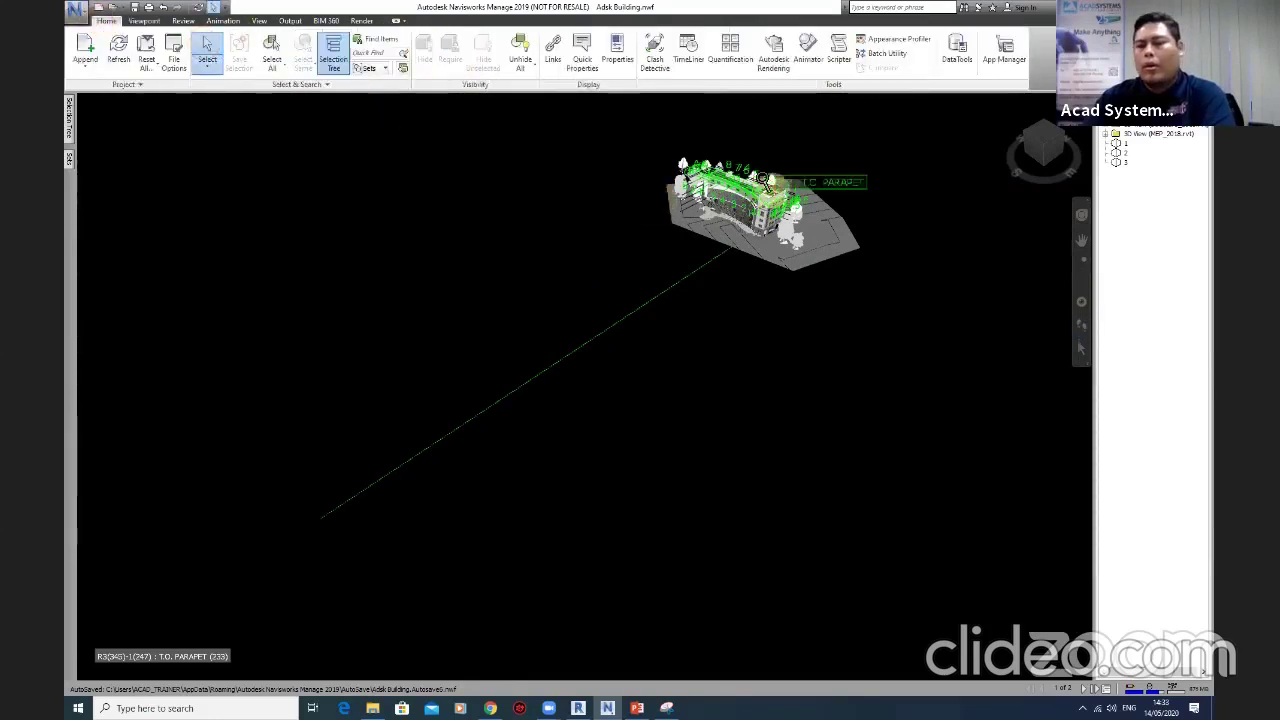
Examine the building exterior close up, including its curved facade, roof and end wall.
scroll(773, 200, "up", 1)
scroll(773, 200, "up", 1)
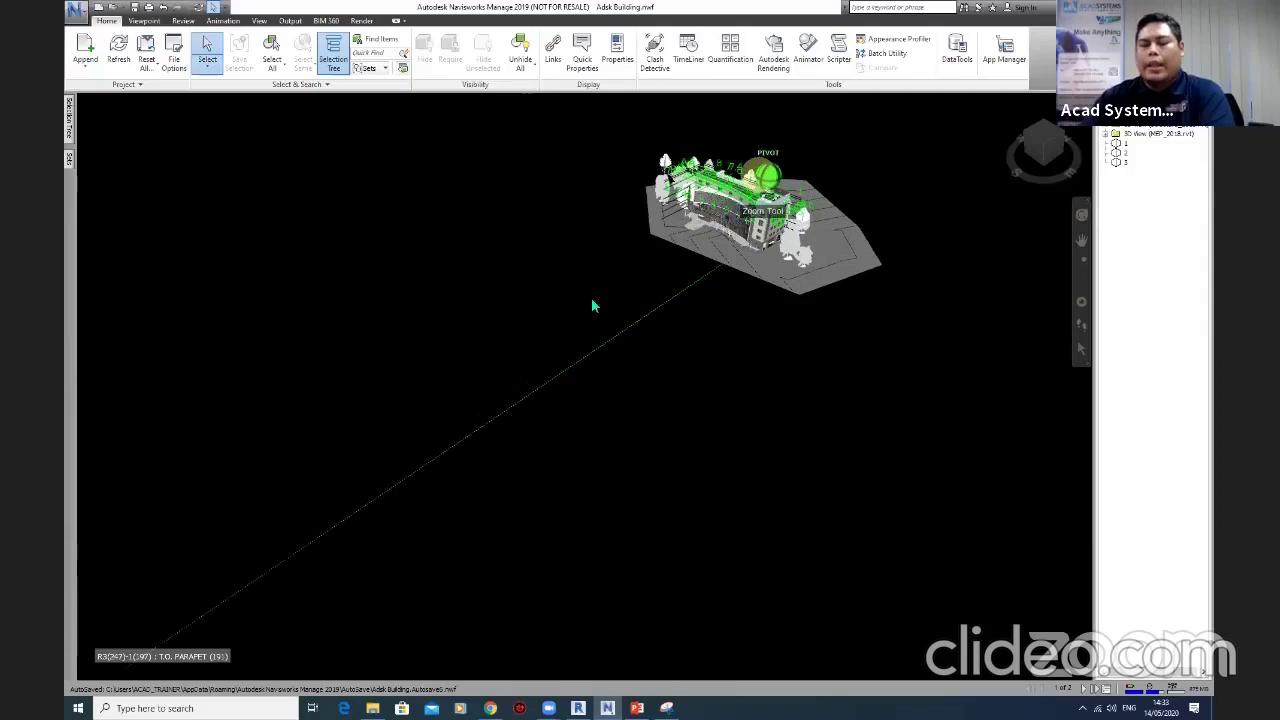
scroll(631, 365, "up", 2)
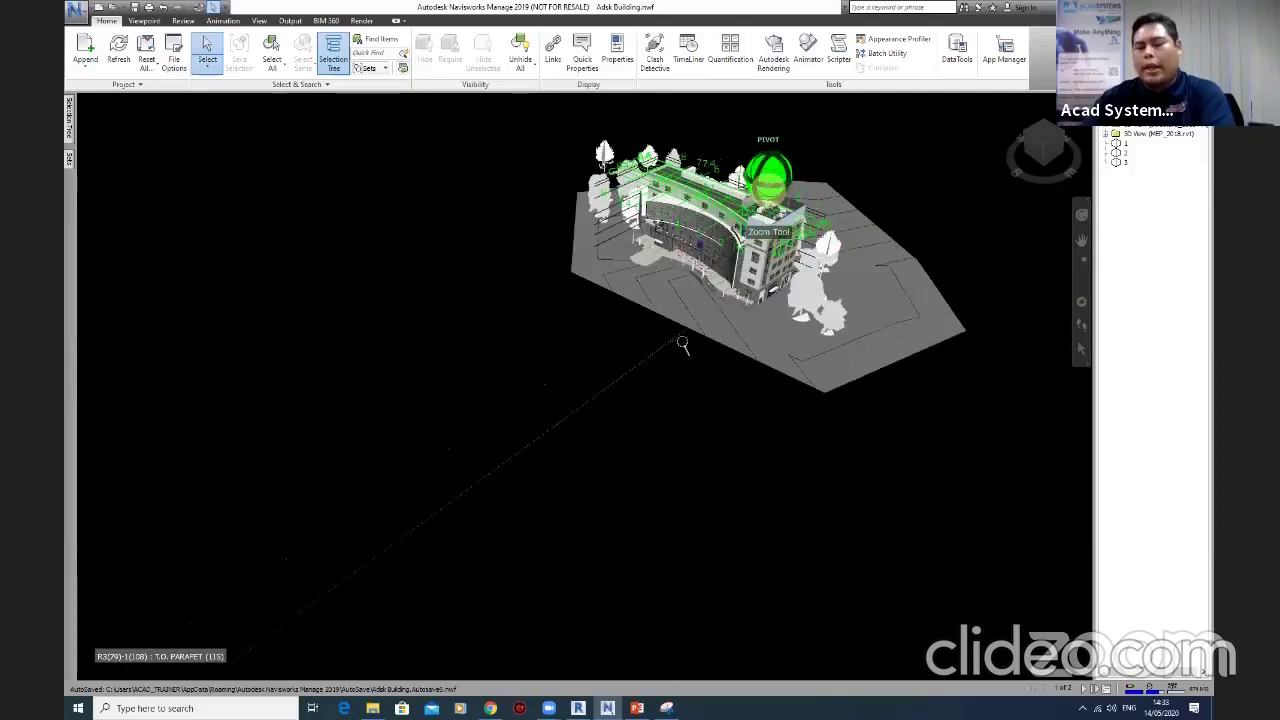
scroll(677, 321, "up", 1)
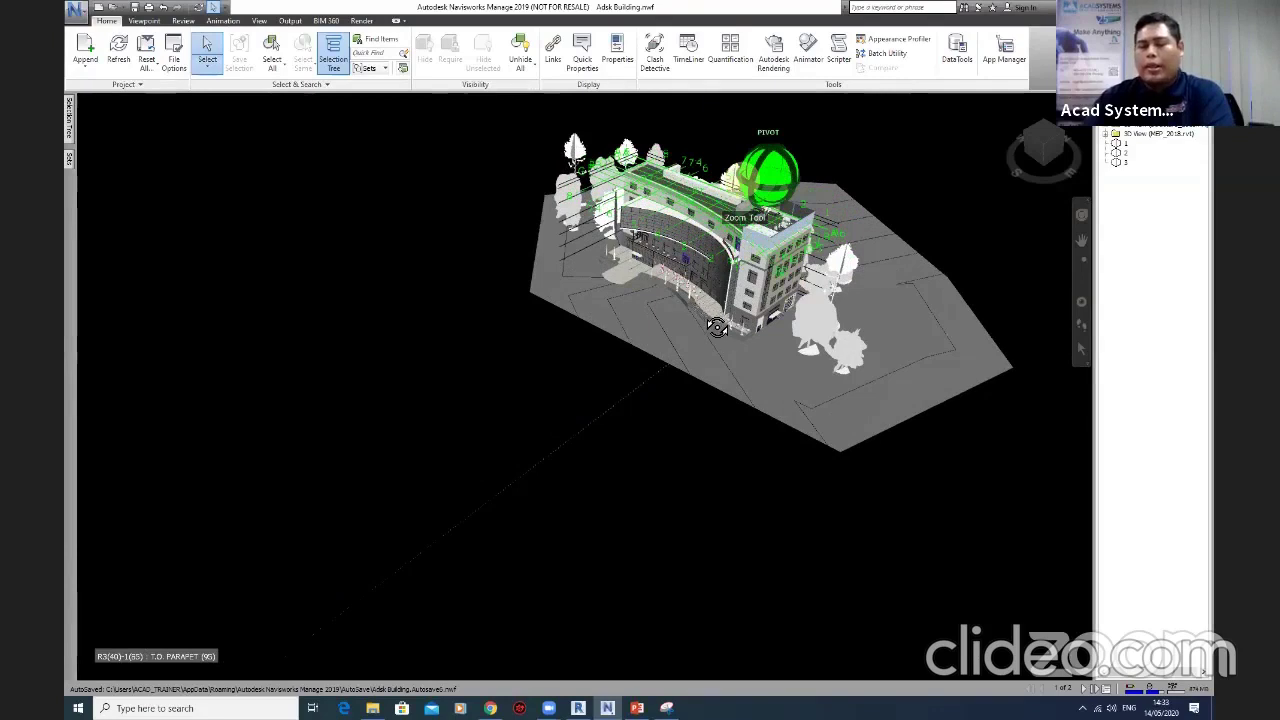
scroll(716, 328, "up", 1)
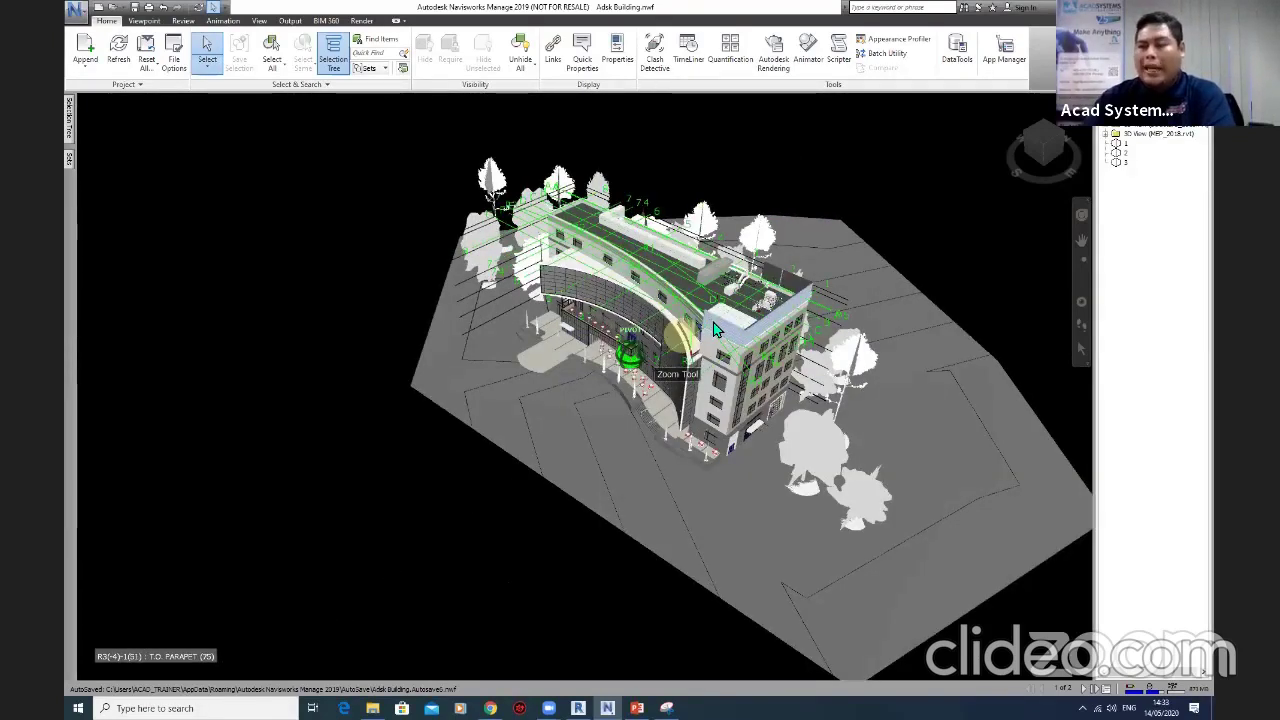
middle_click_drag(716, 328, 712, 332, "shift")
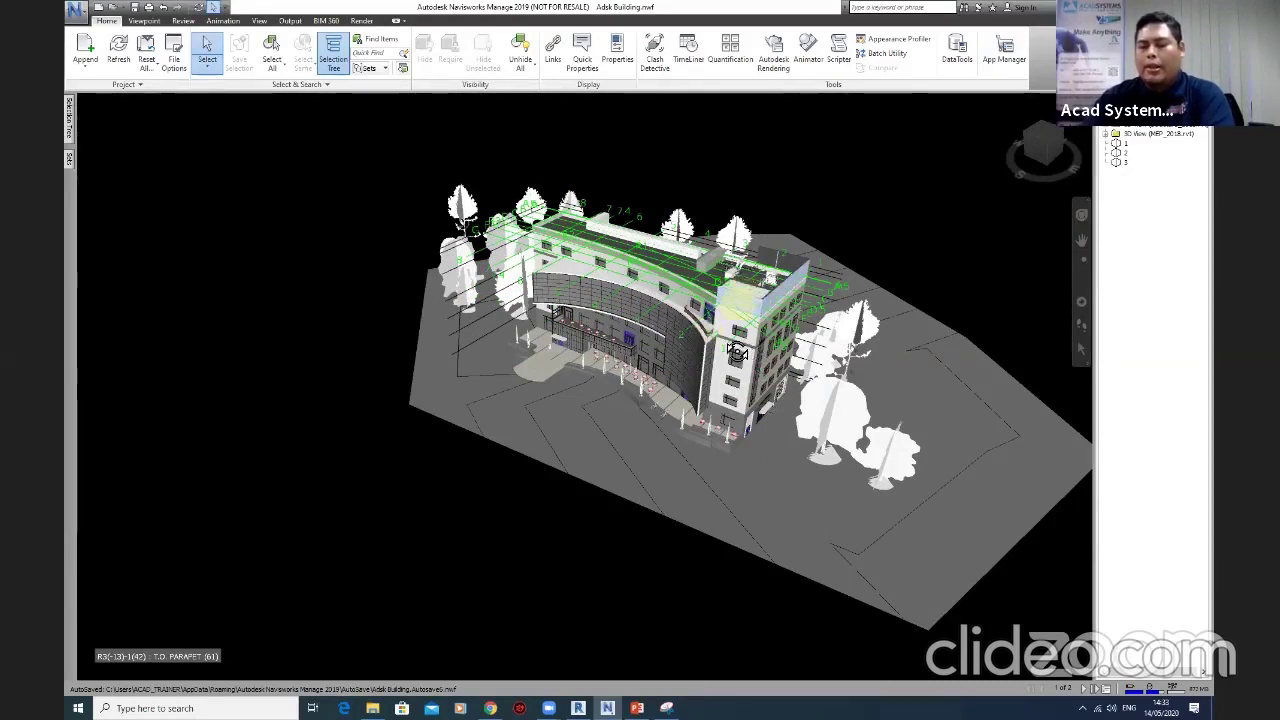
scroll(690, 332, "up", 2)
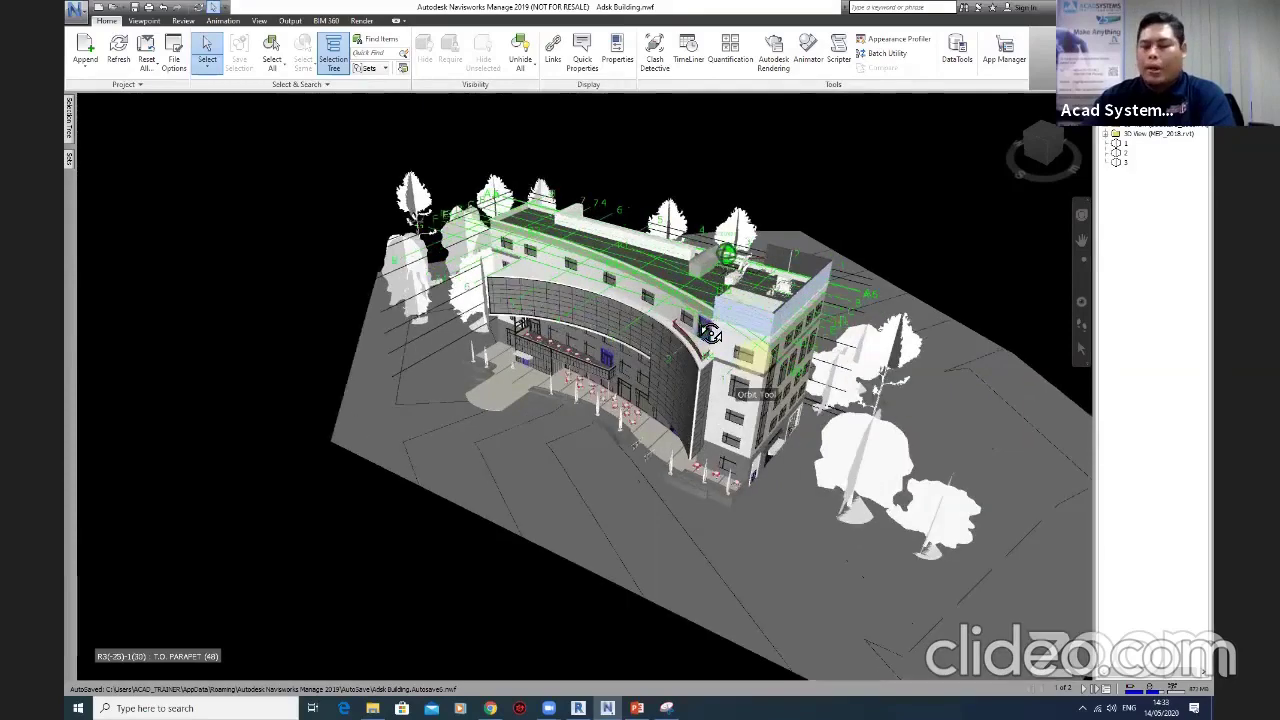
left_click_drag(749, 343, 760, 340)
left_click_drag(690, 360, 684, 364)
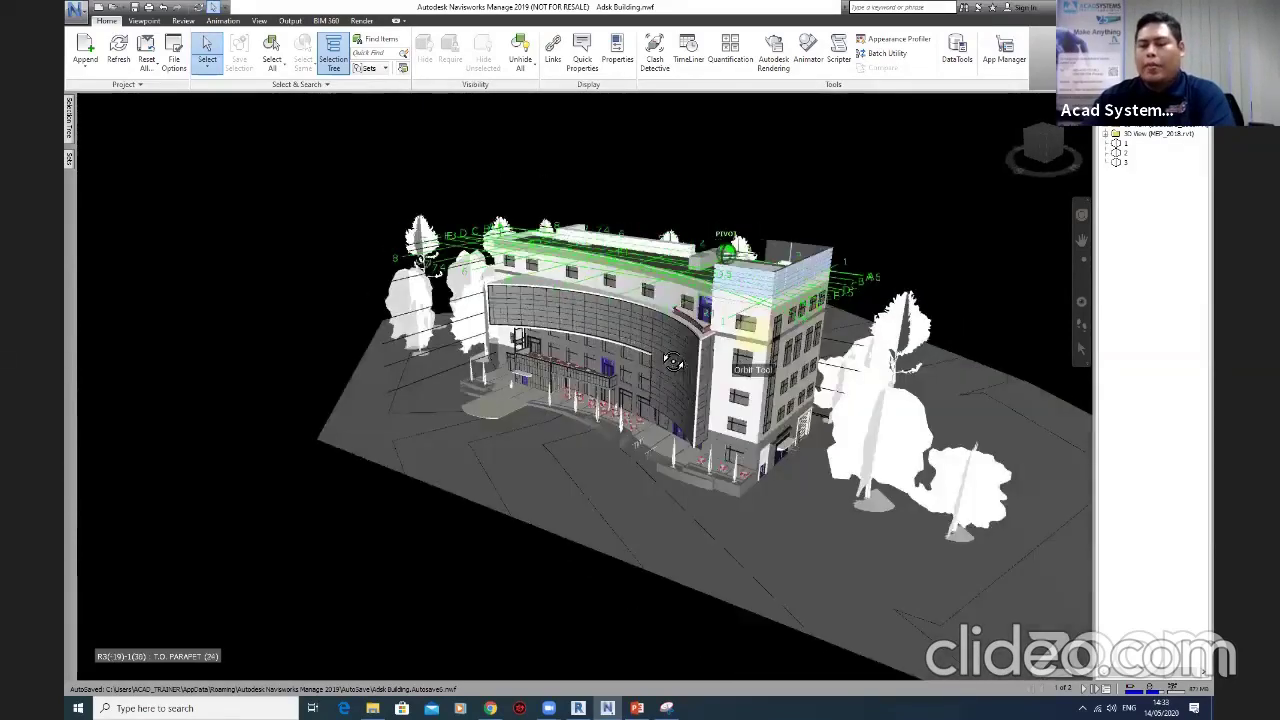
left_click_drag(772, 362, 708, 334)
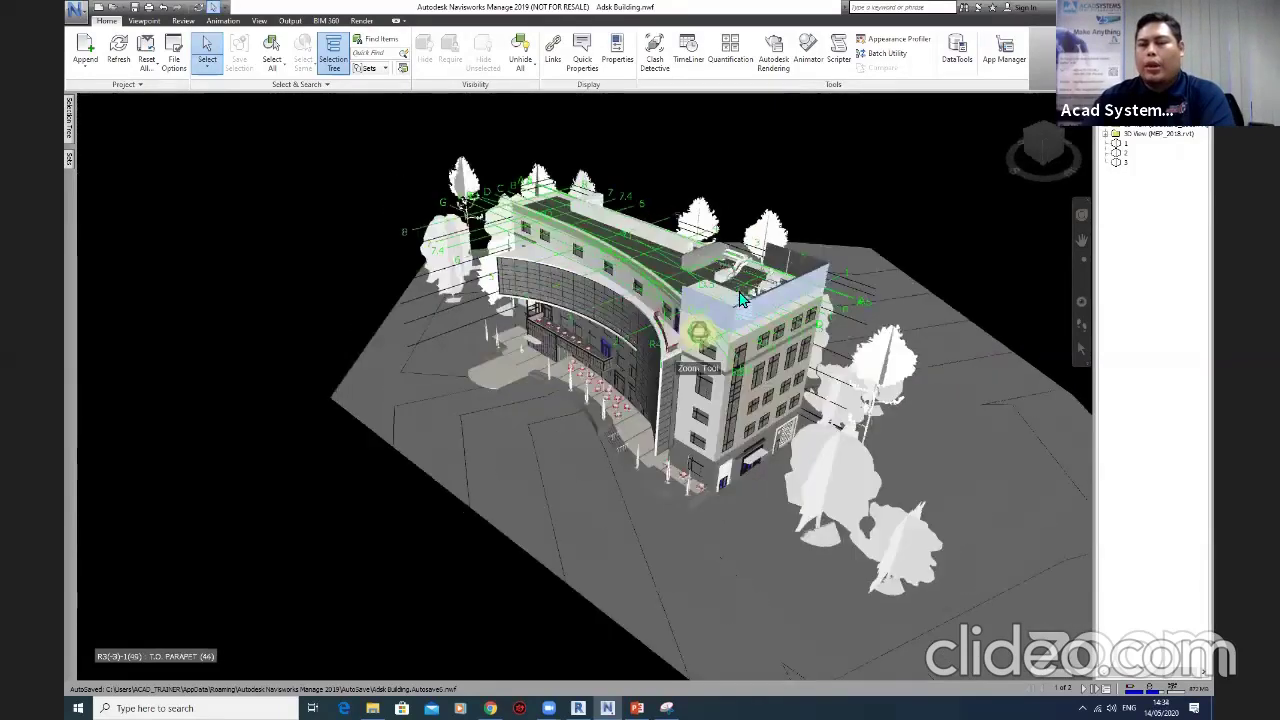
scroll(745, 295, "up", 1)
scroll(740, 296, "up", 1)
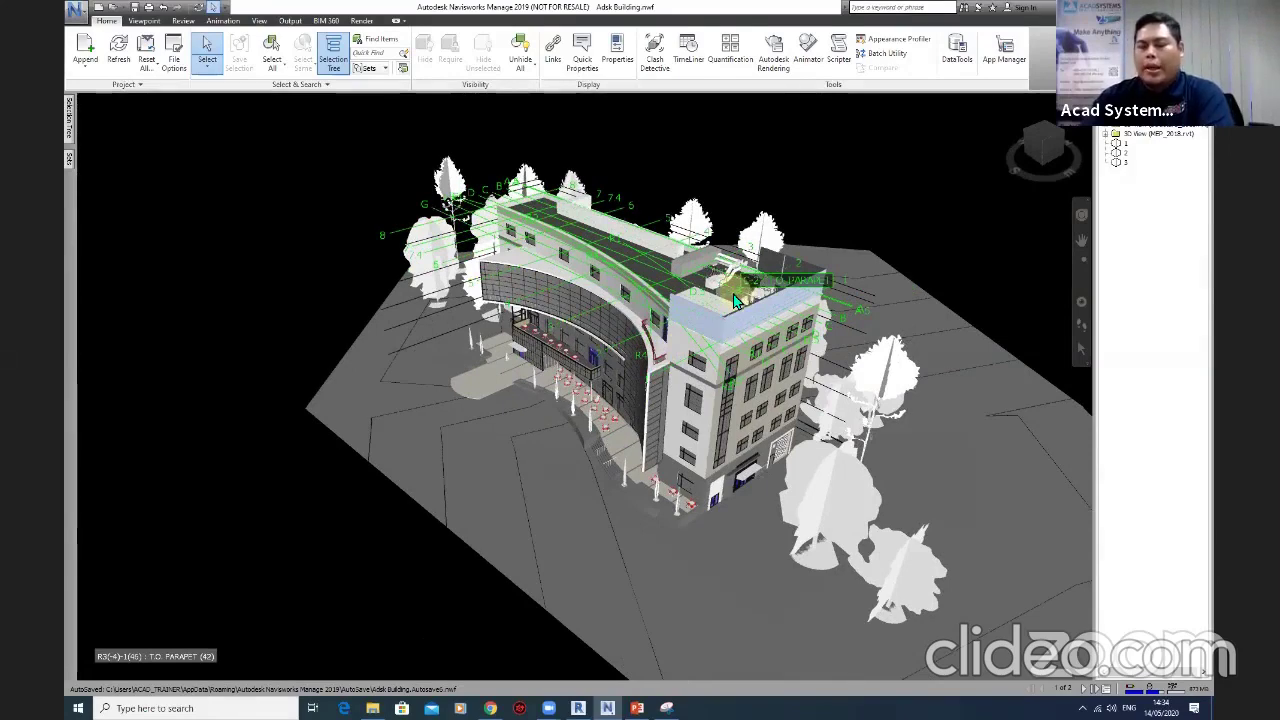
Mark the Clash Detective, TimeLiner, Quantification, Autodesk Rendering, Animator and Scripter tools with yellow annotation strokes.
left_click(713, 131)
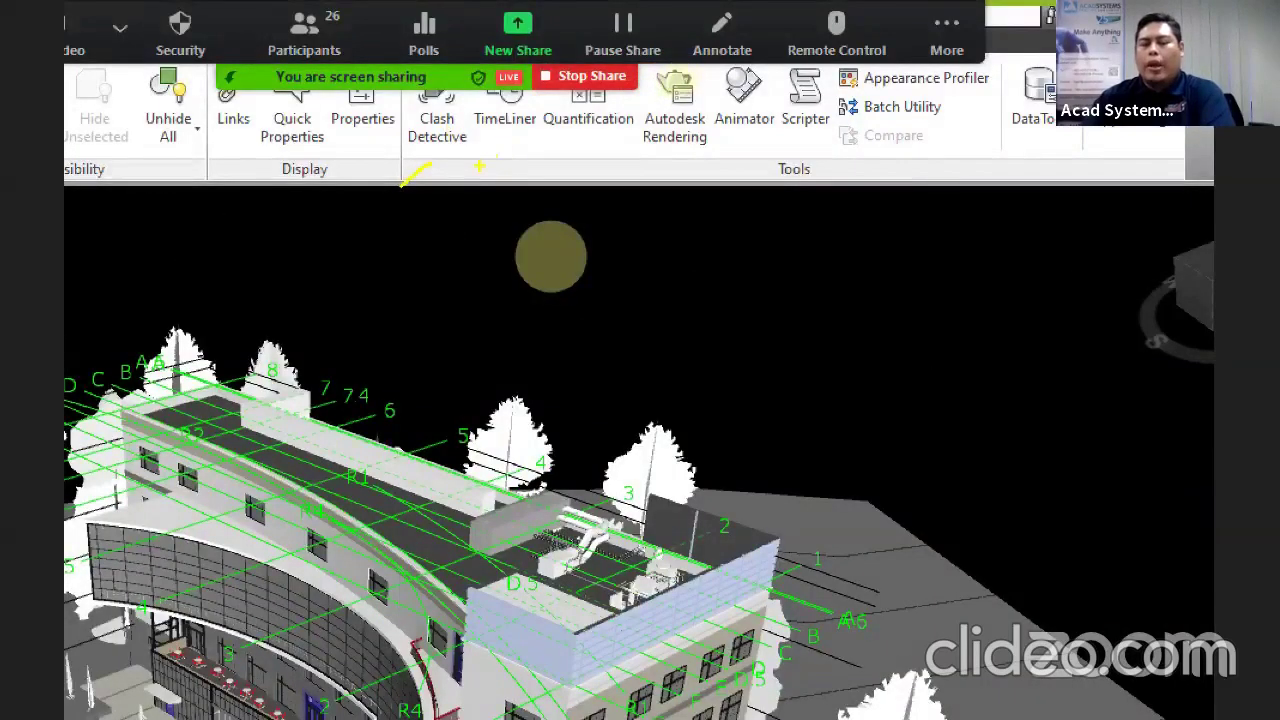
left_click_drag(480, 166, 515, 137)
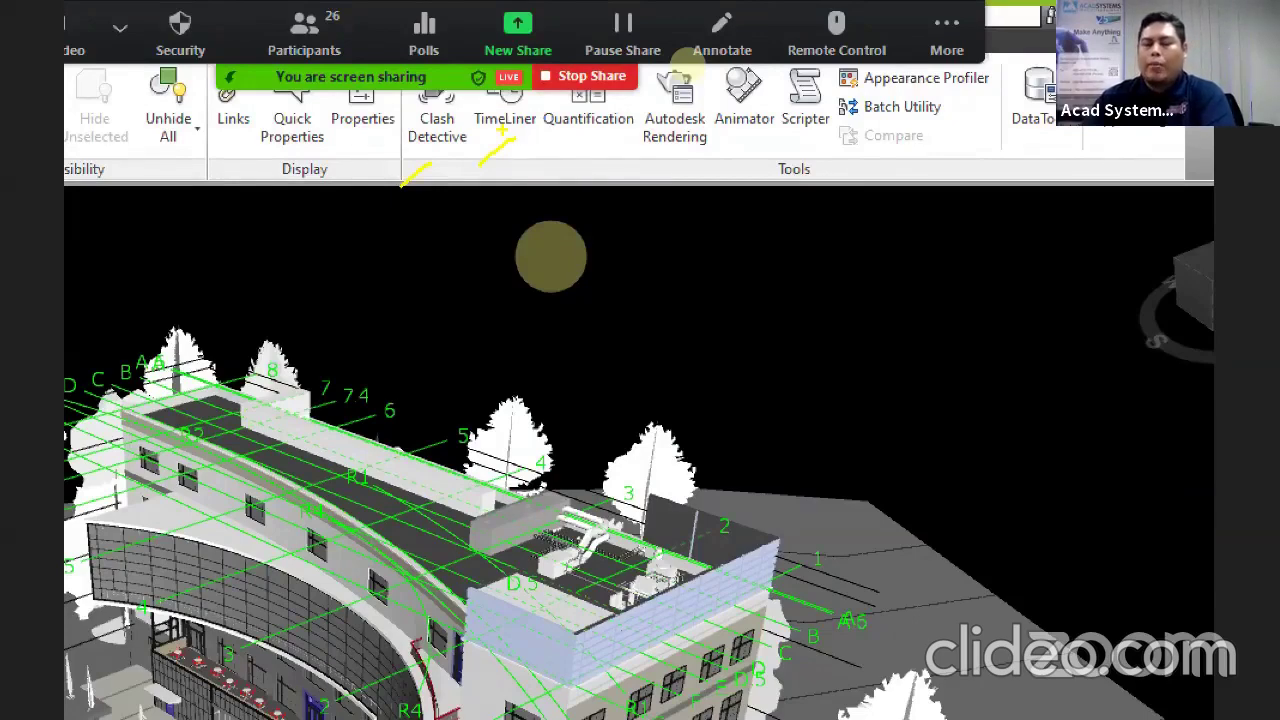
left_click(662, 333)
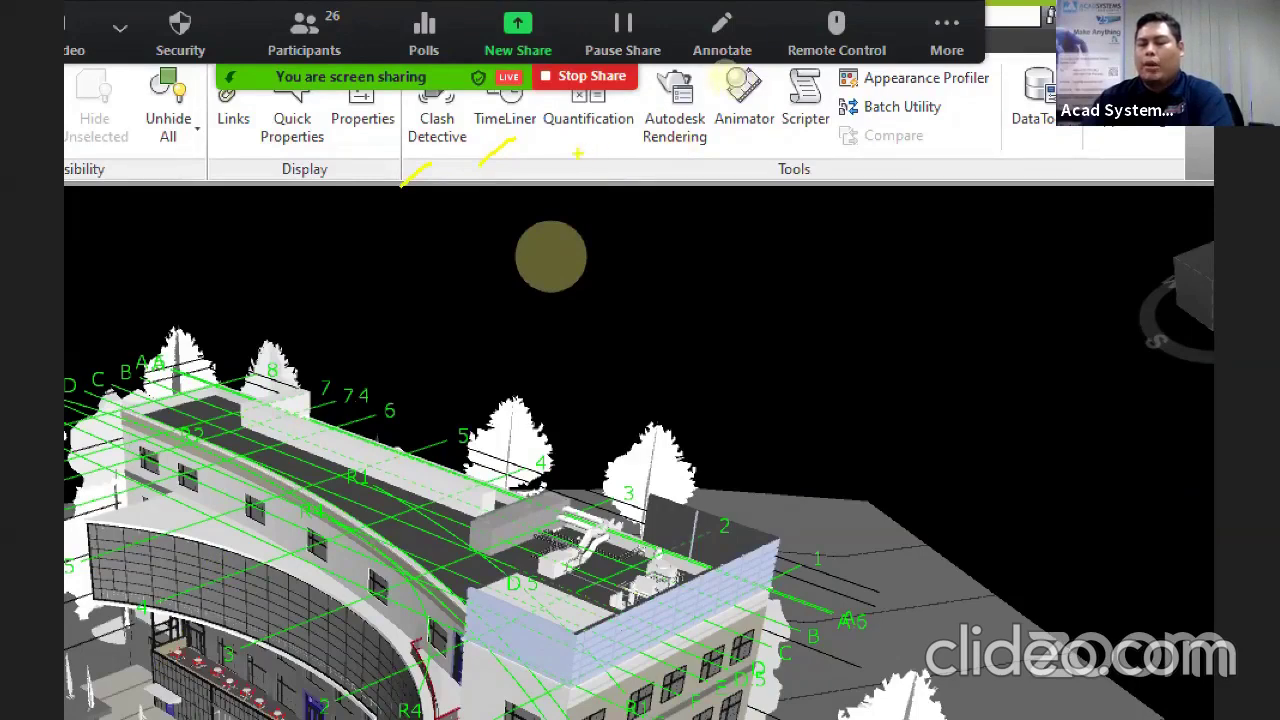
left_click_drag(552, 181, 610, 146)
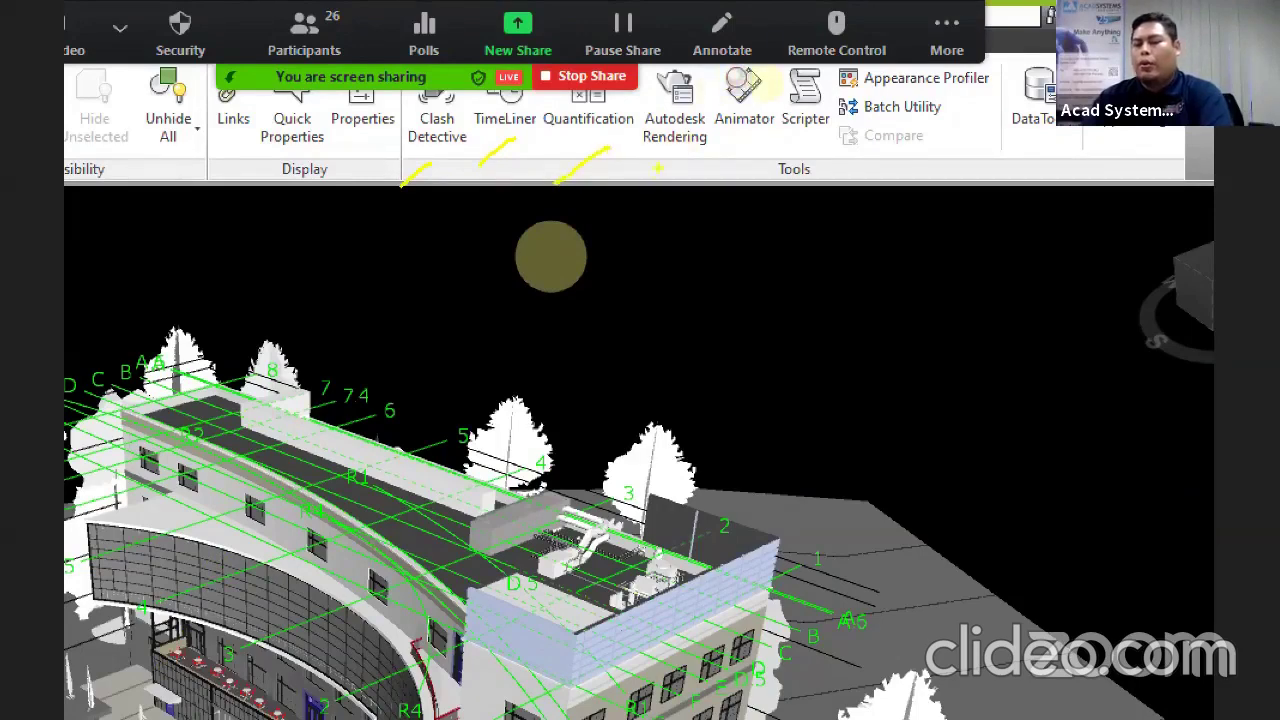
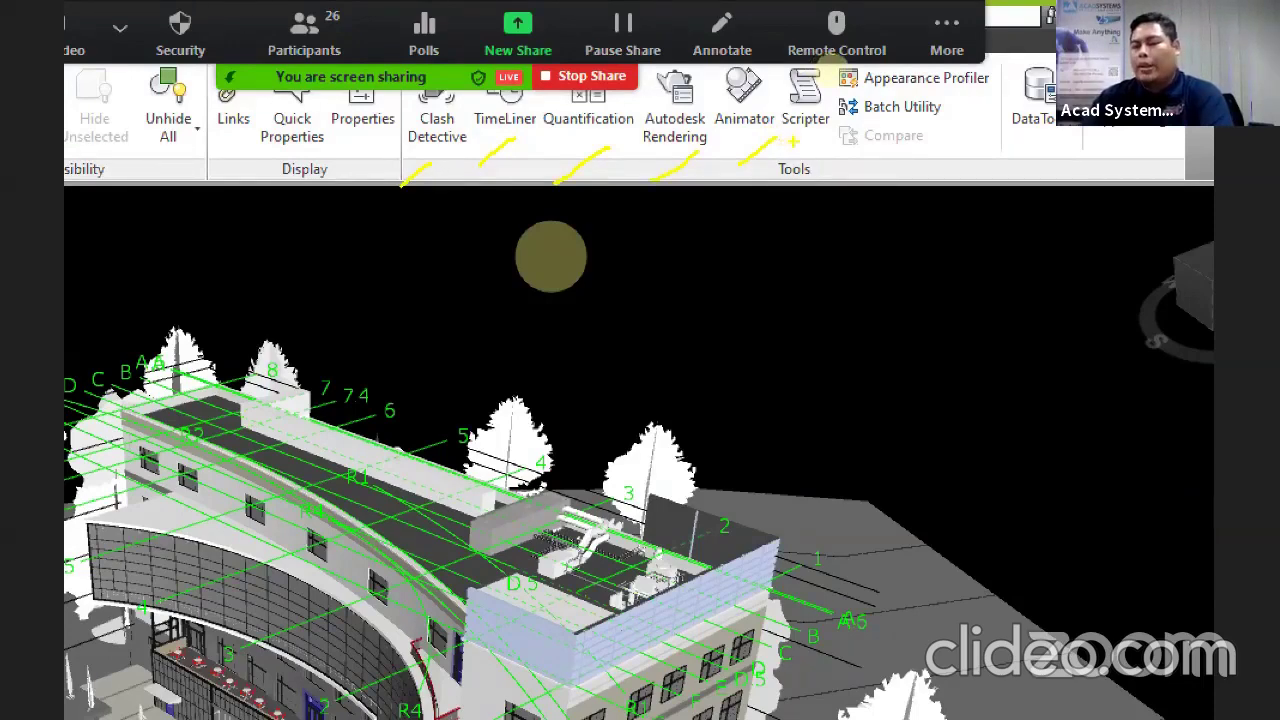
left_click_drag(796, 157, 822, 136)
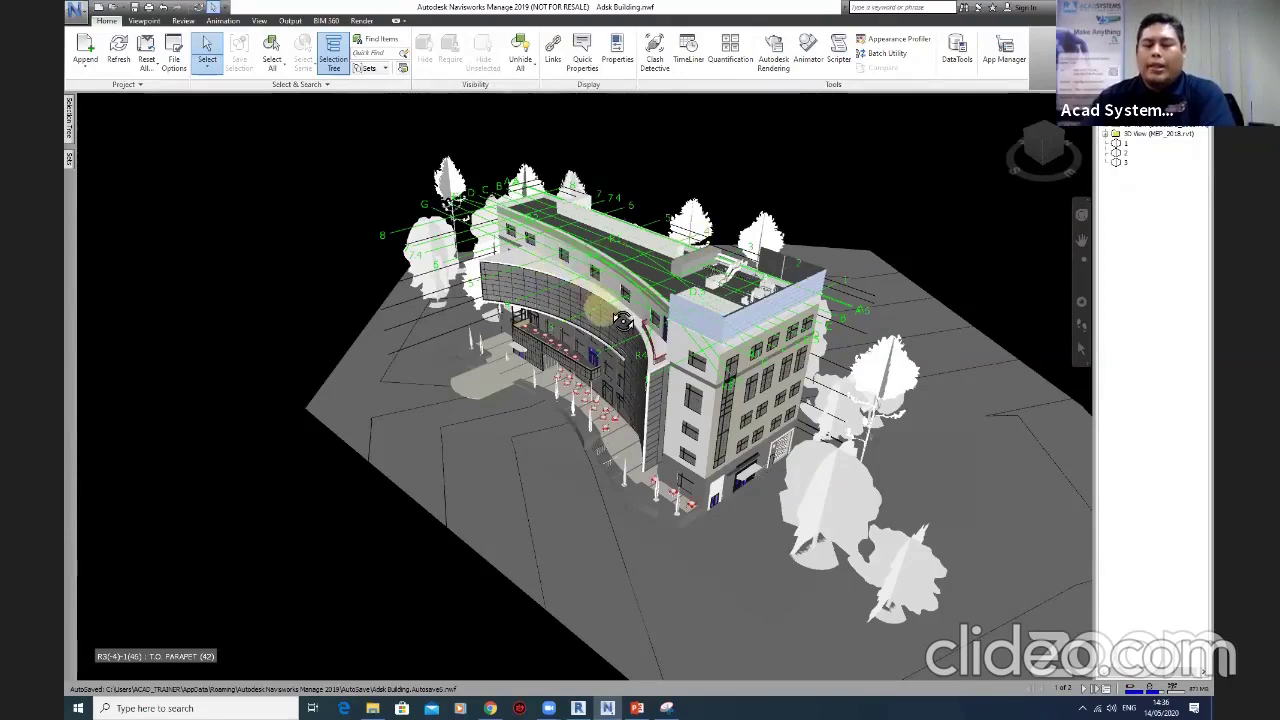
Select LEVEL 2 of Architecture_2018.rvt in the selection tree and hide all unselected items.
left_click_drag(662, 321, 700, 320)
left_click_drag(620, 327, 565, 322)
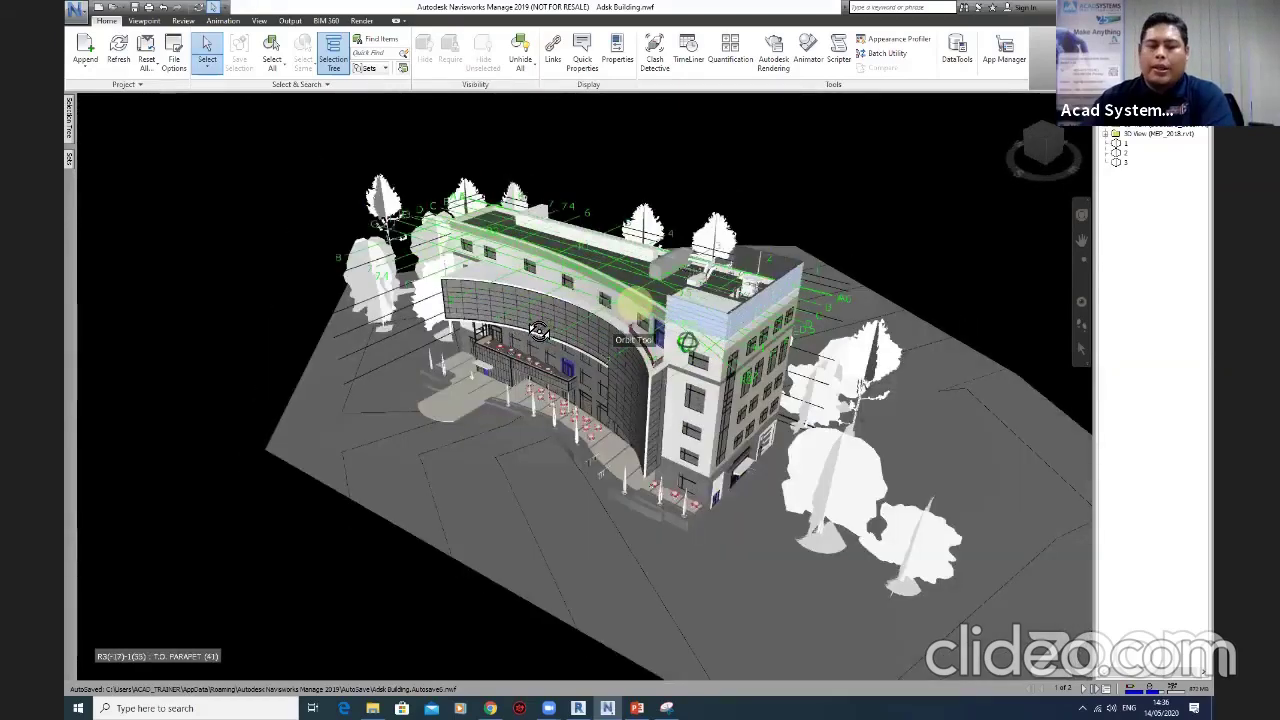
scroll(505, 330, "down", 1)
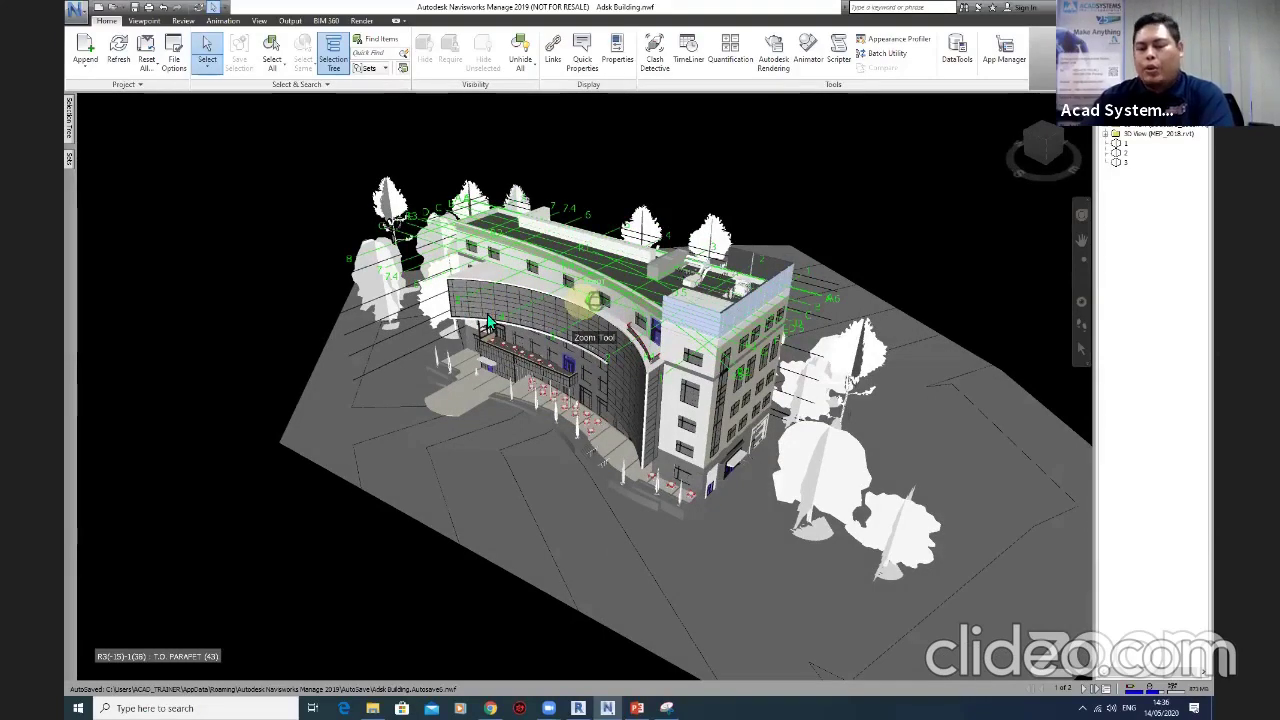
scroll(495, 320, "down", 1)
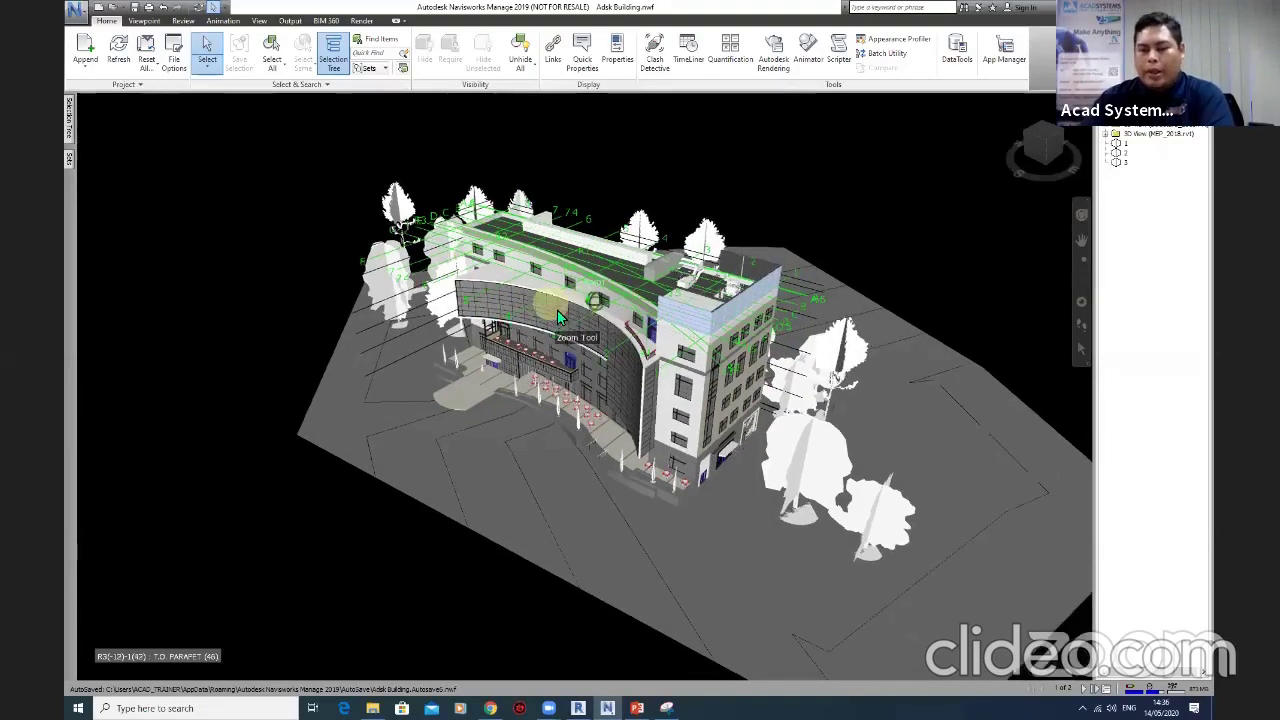
scroll(567, 308, "down", 1)
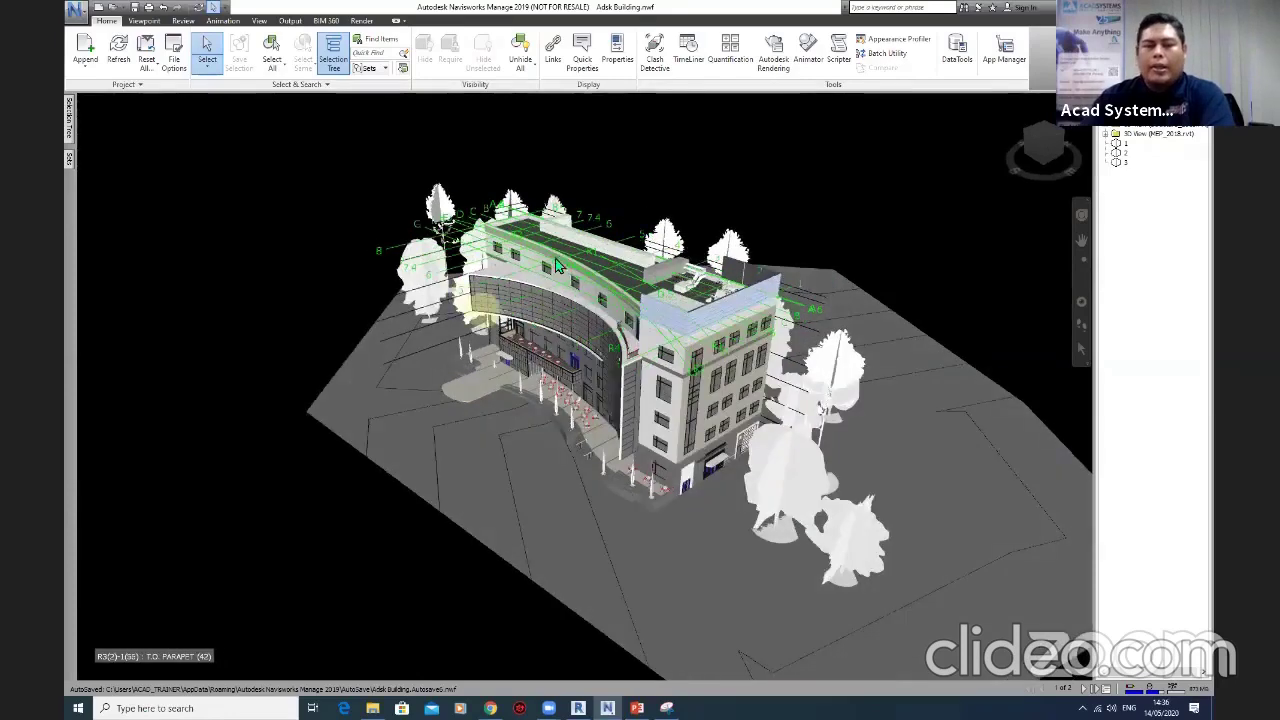
left_click(333, 58)
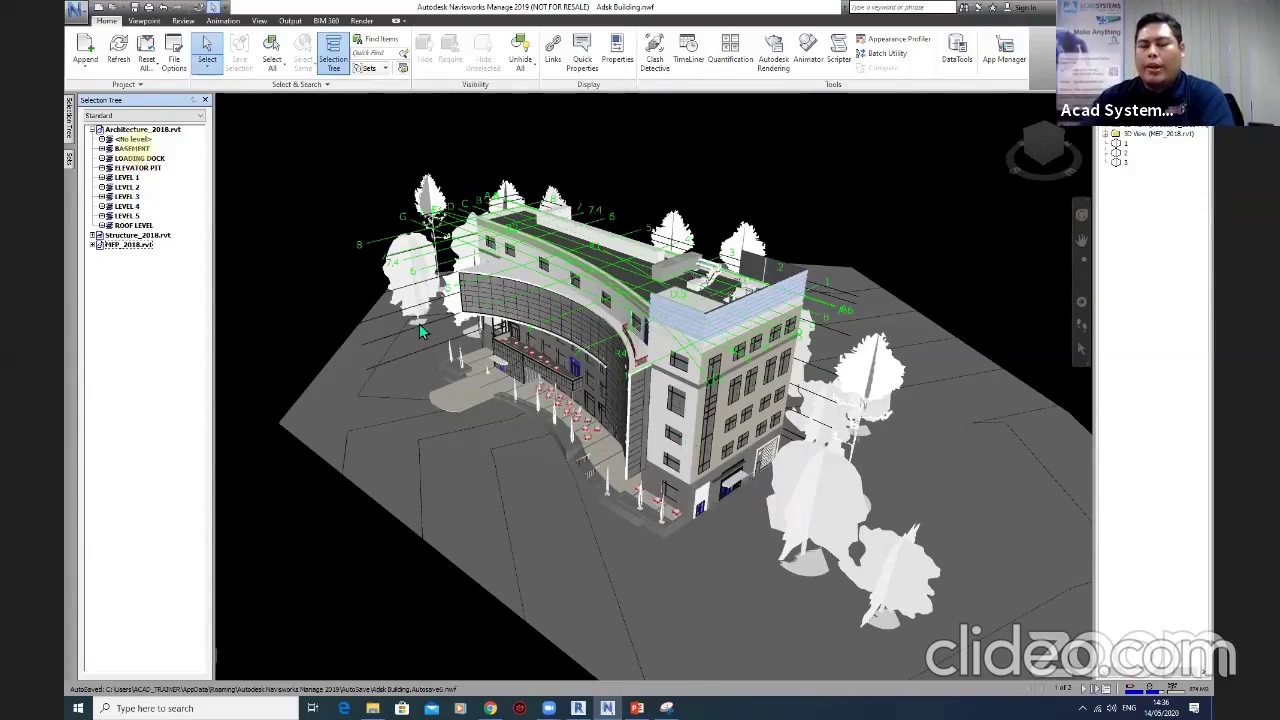
left_click(320, 351)
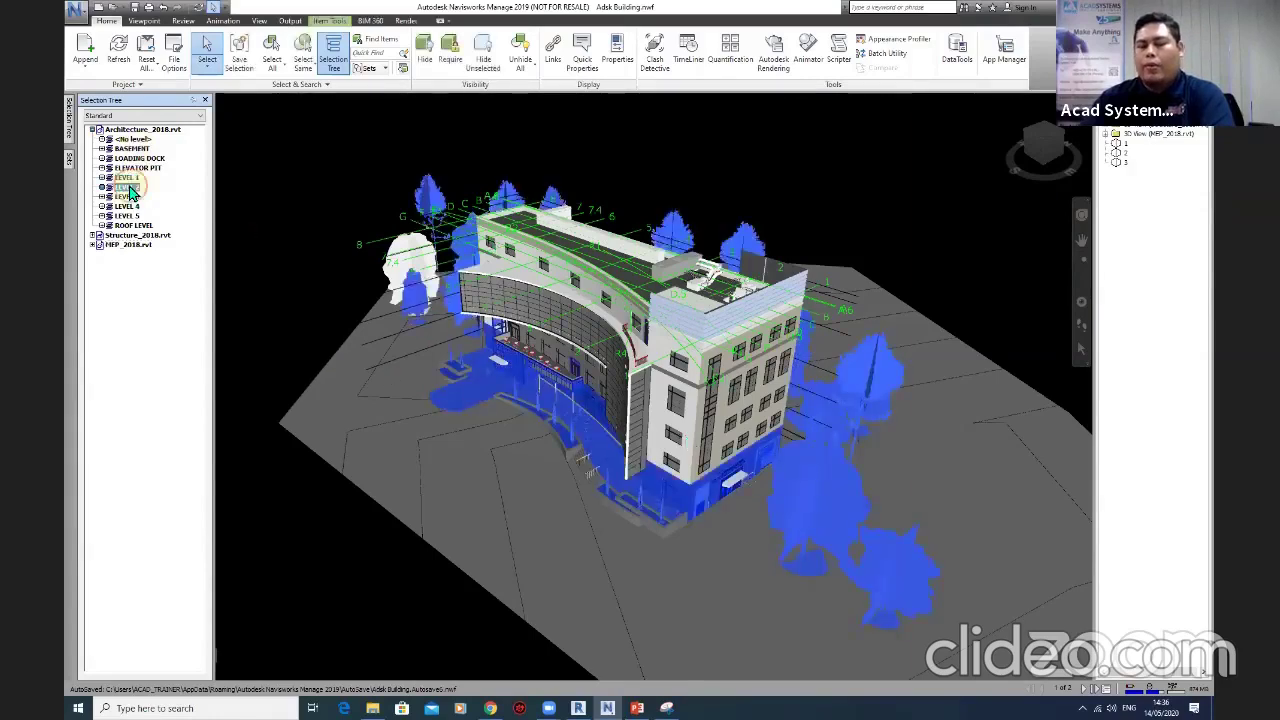
left_click(126, 187)
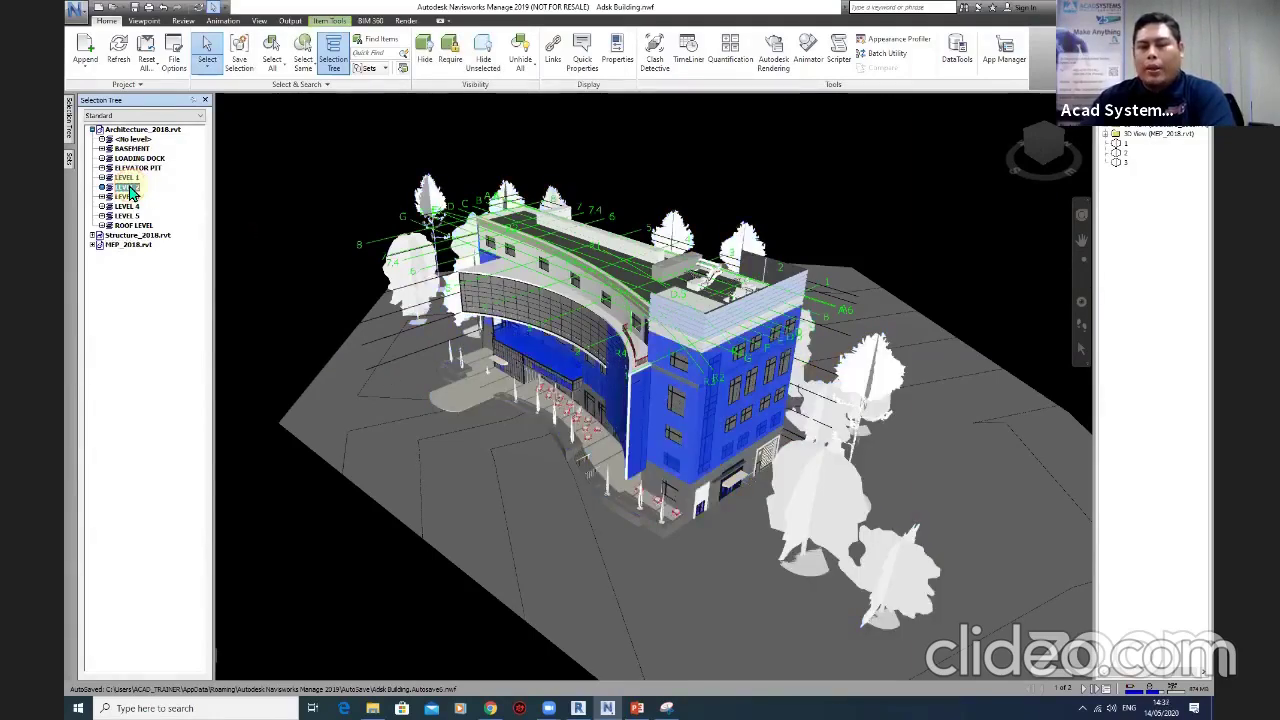
left_click(486, 58)
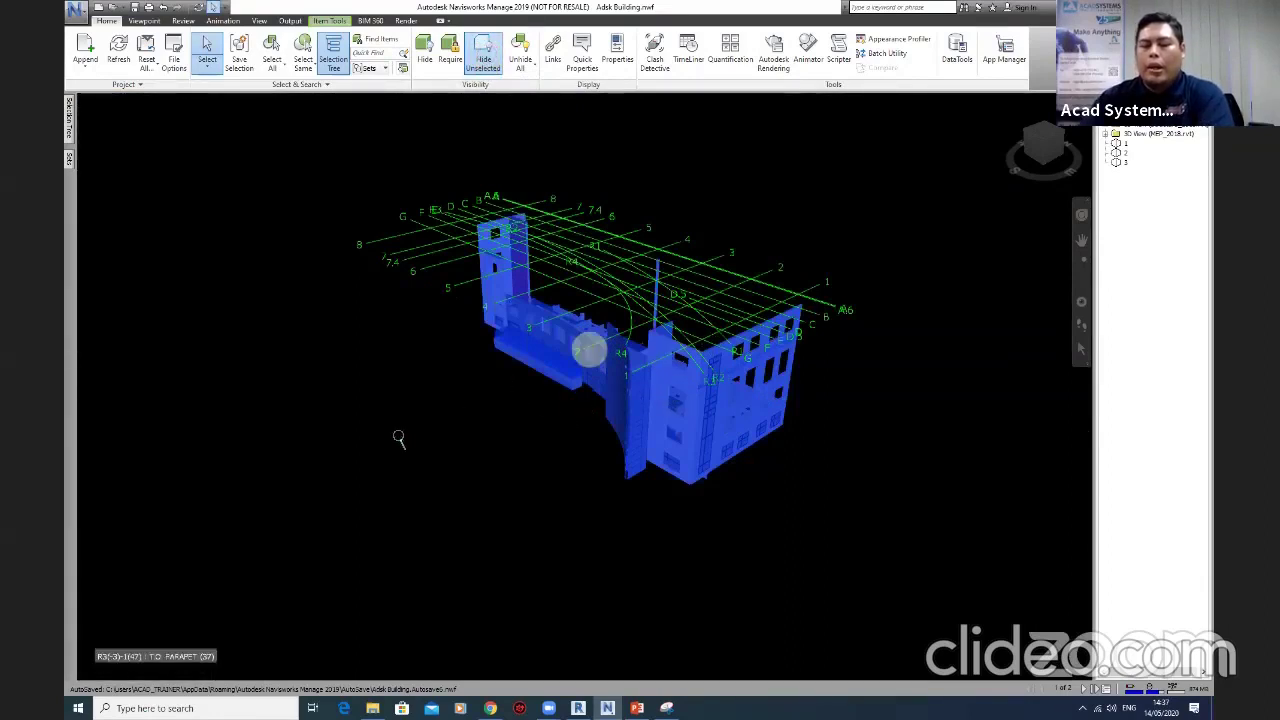
Isolate the Structure_2018.rvt model and inspect its steel framing, stairs and foundations.
left_click(578, 420)
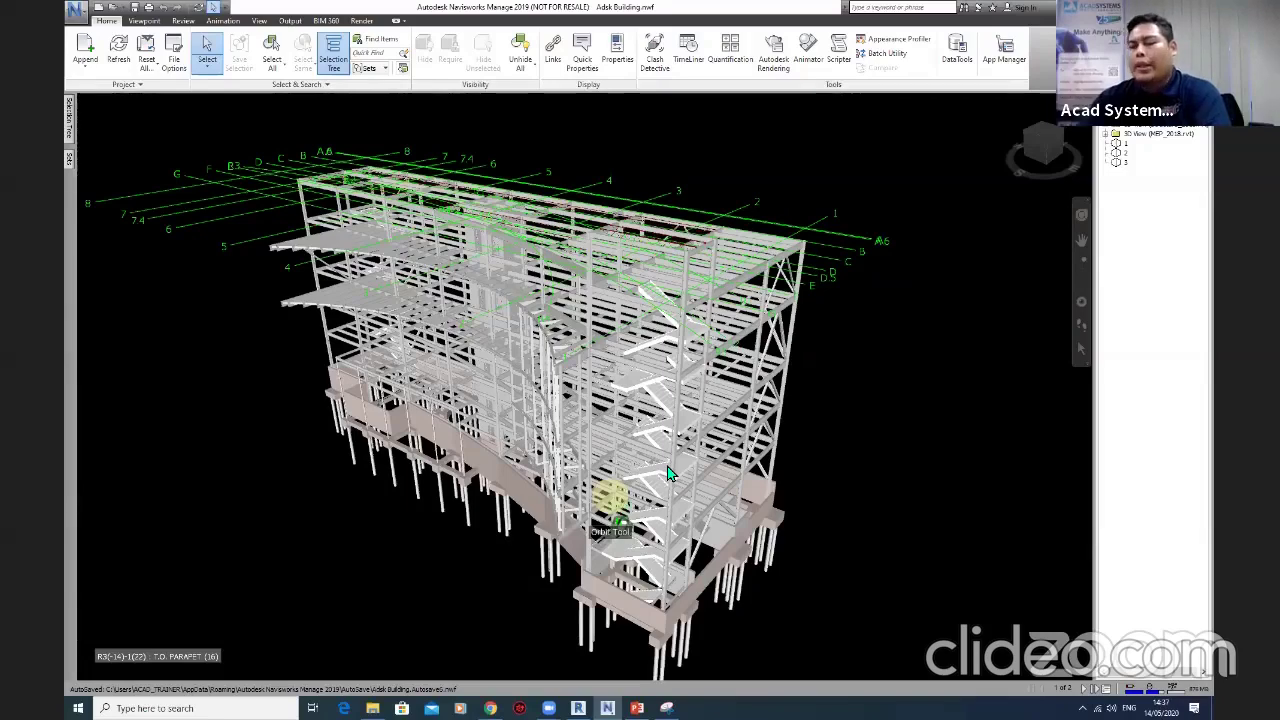
left_click(669, 474)
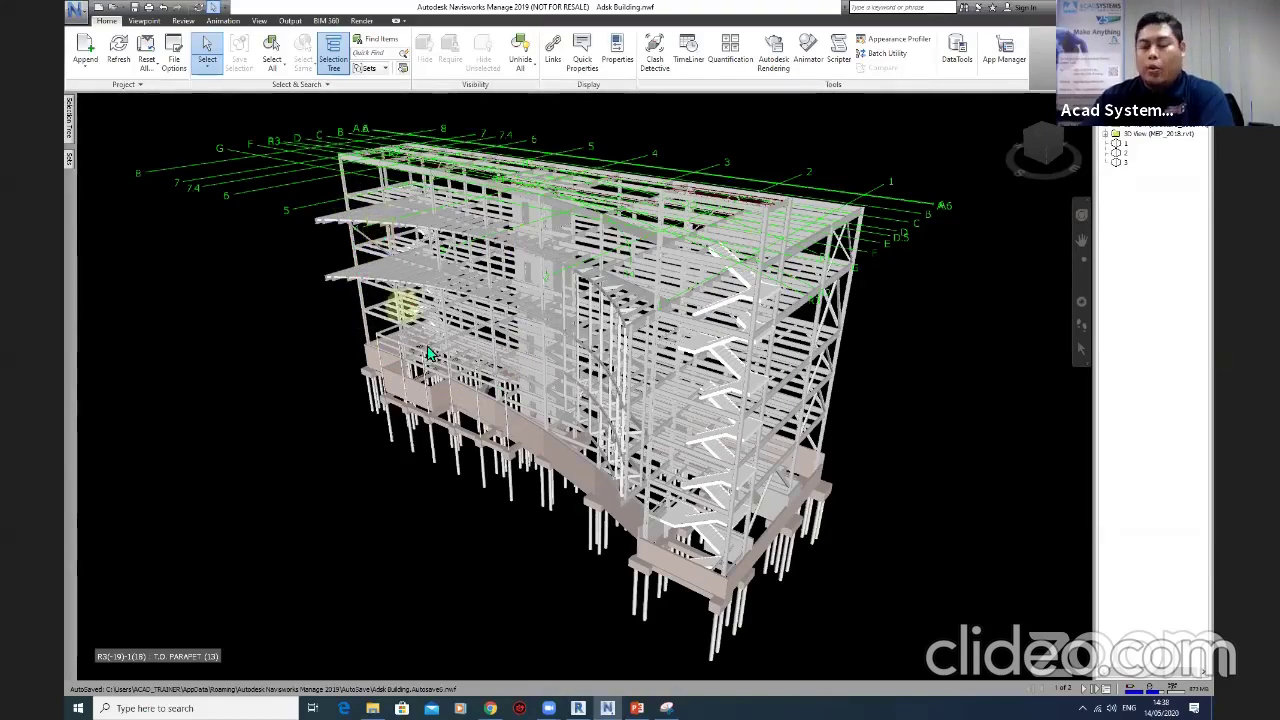
Unhide all items, isolate the MEP_2018.rvt model and inspect its ductwork and piping from different angles.
left_click(522, 66)
left_click(527, 86)
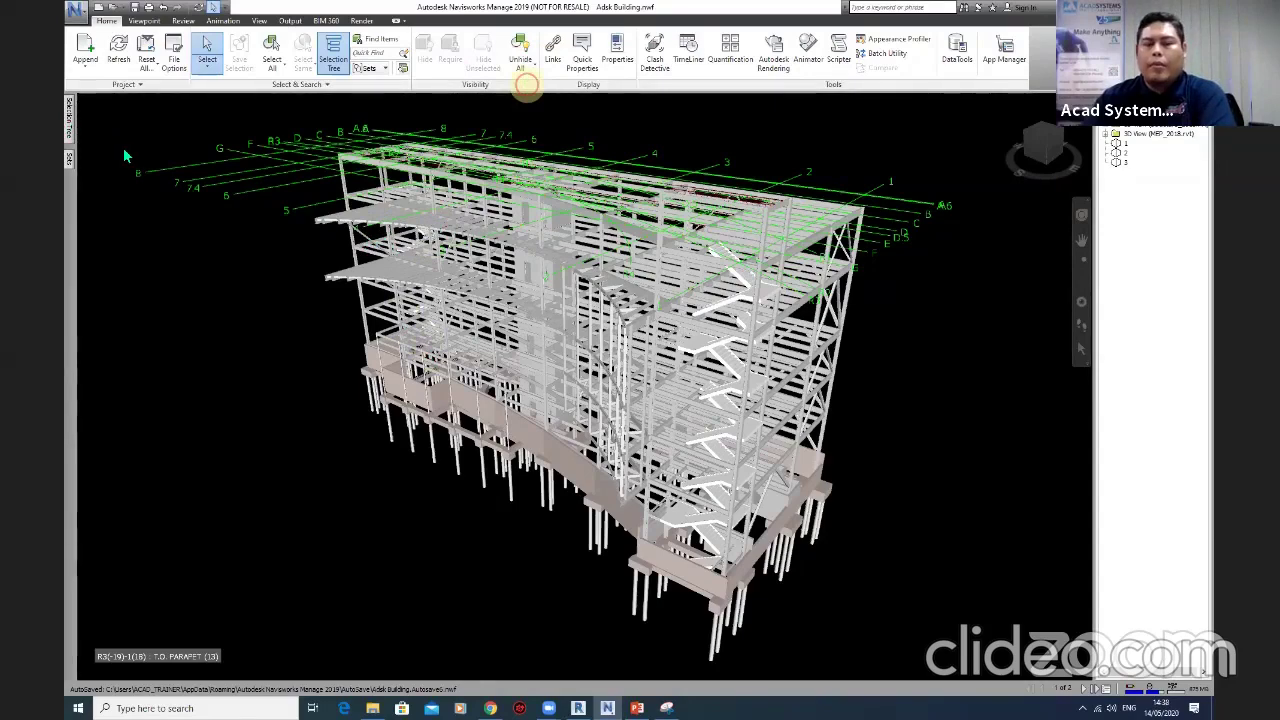
left_click(521, 58)
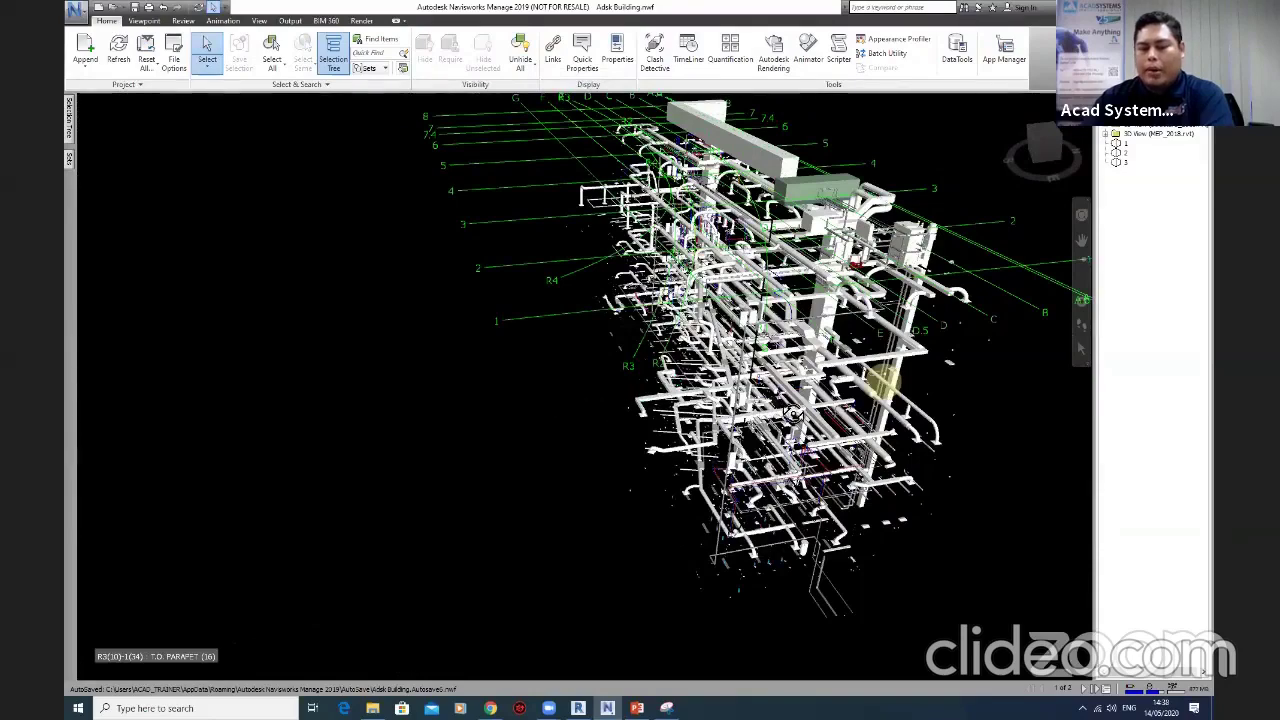
middle_click_drag(784, 404, 809, 405, "shift")
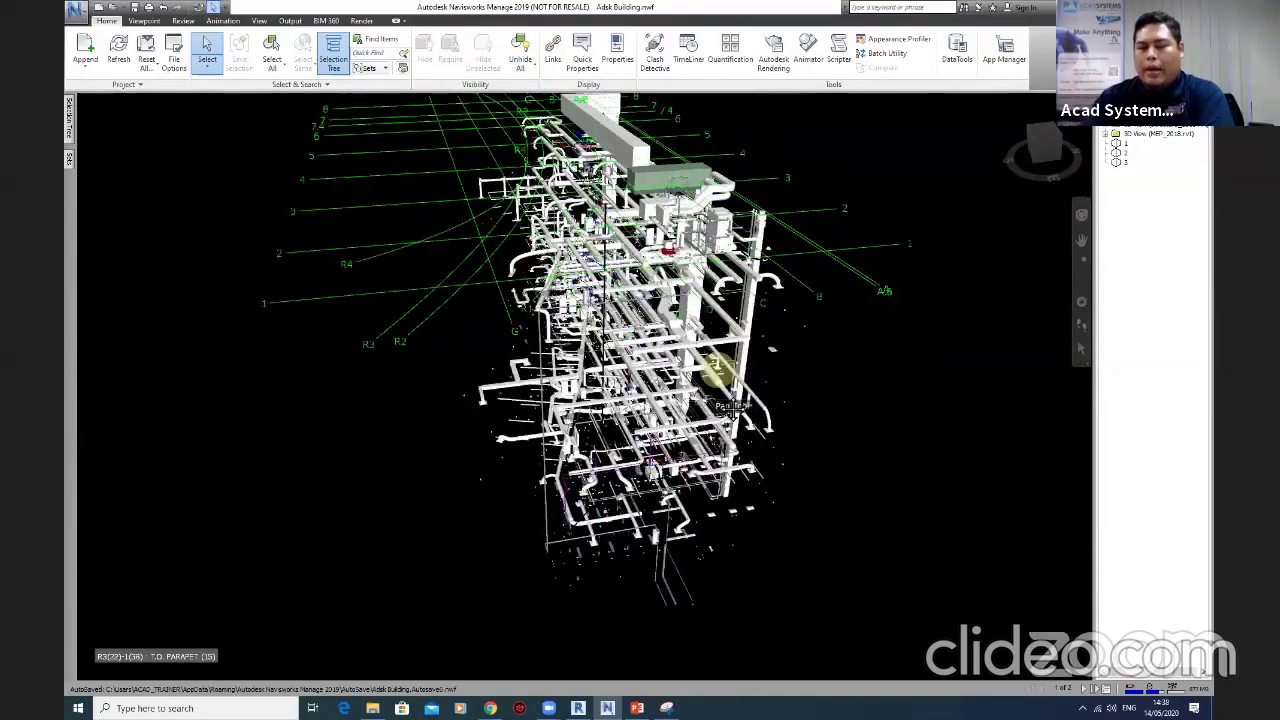
middle_click_drag(768, 413, 660, 400, "shift")
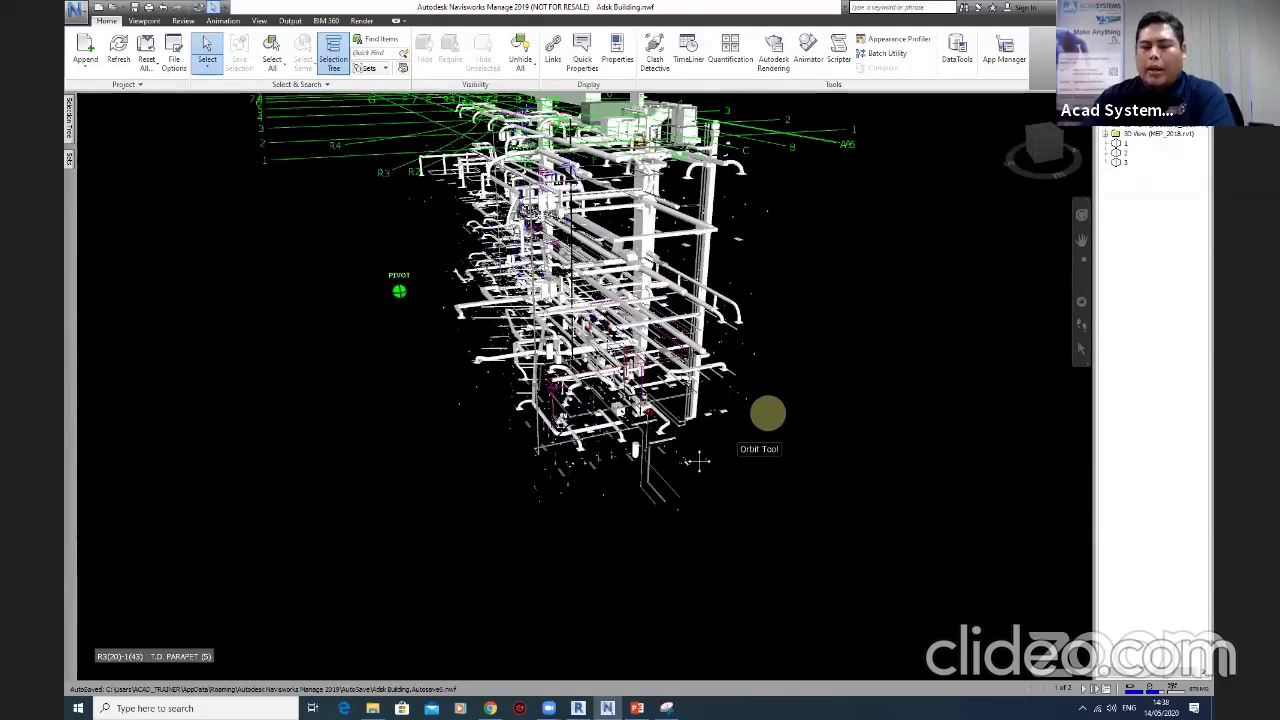
Open Clash Detective and add a new clash test named Arch vs Structure.
middle_click_drag(768, 413, 628, 390, "shift")
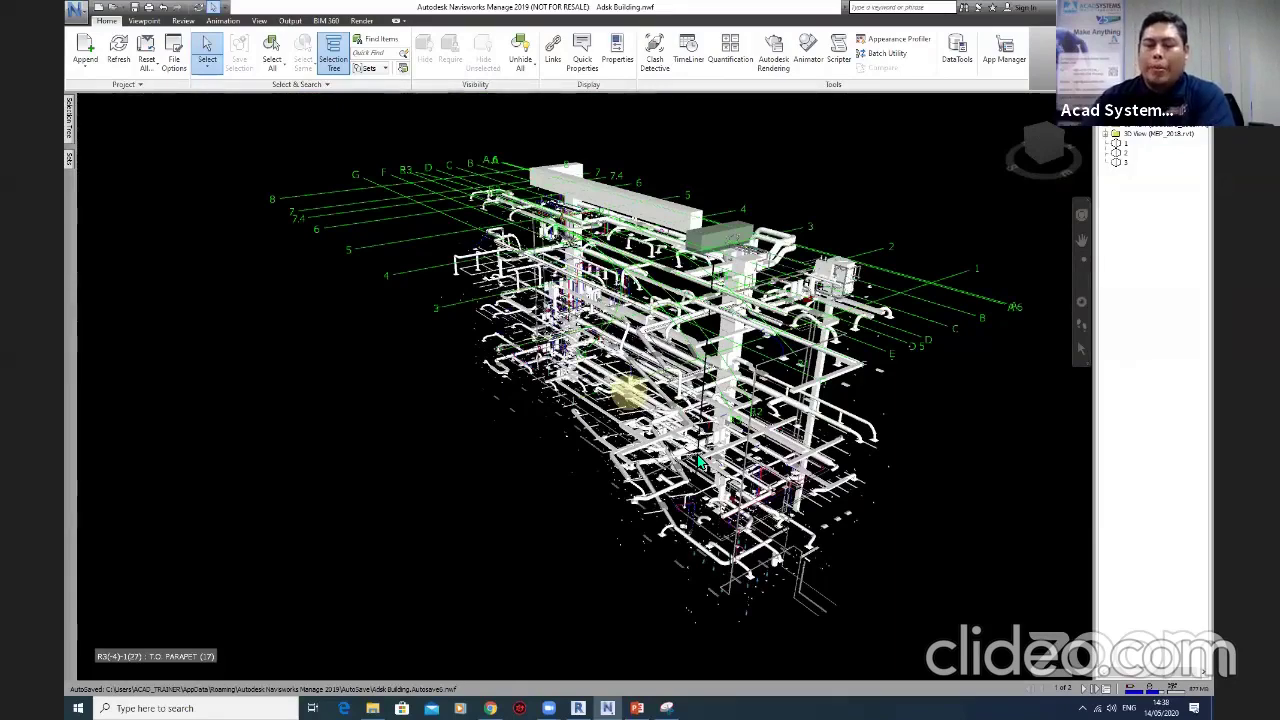
scroll(700, 460, "up", 2)
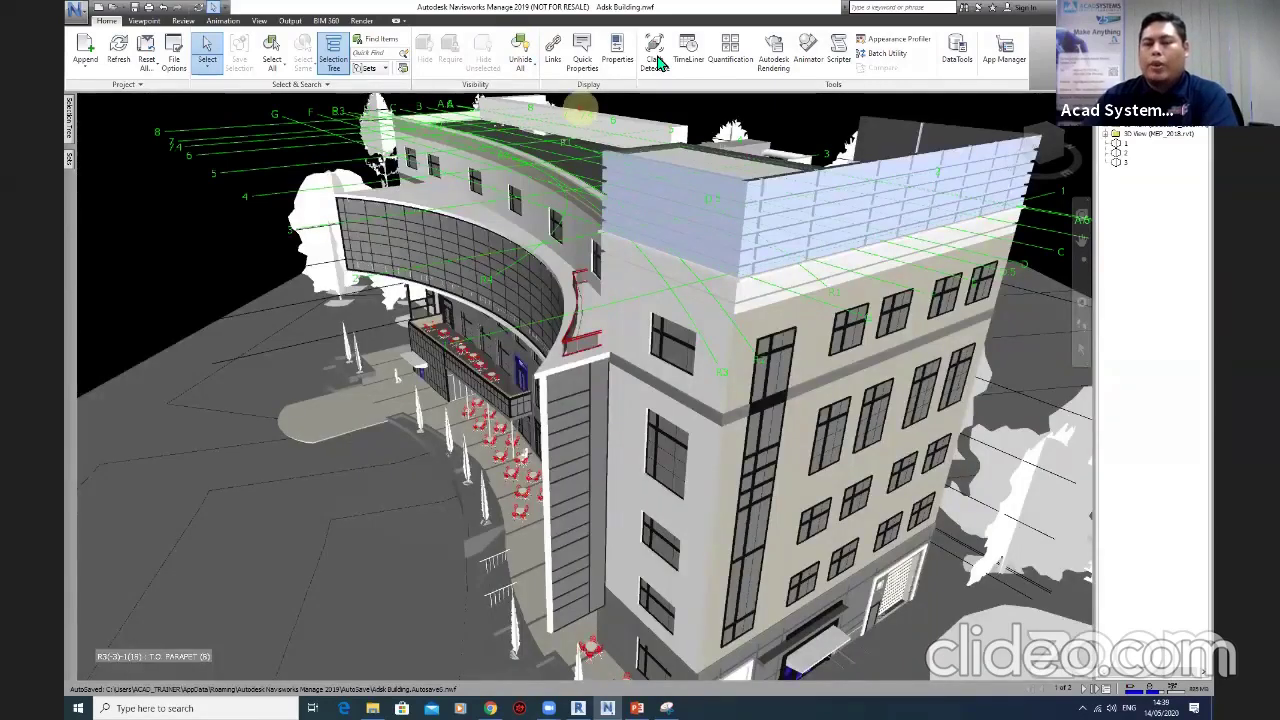
left_click(655, 60)
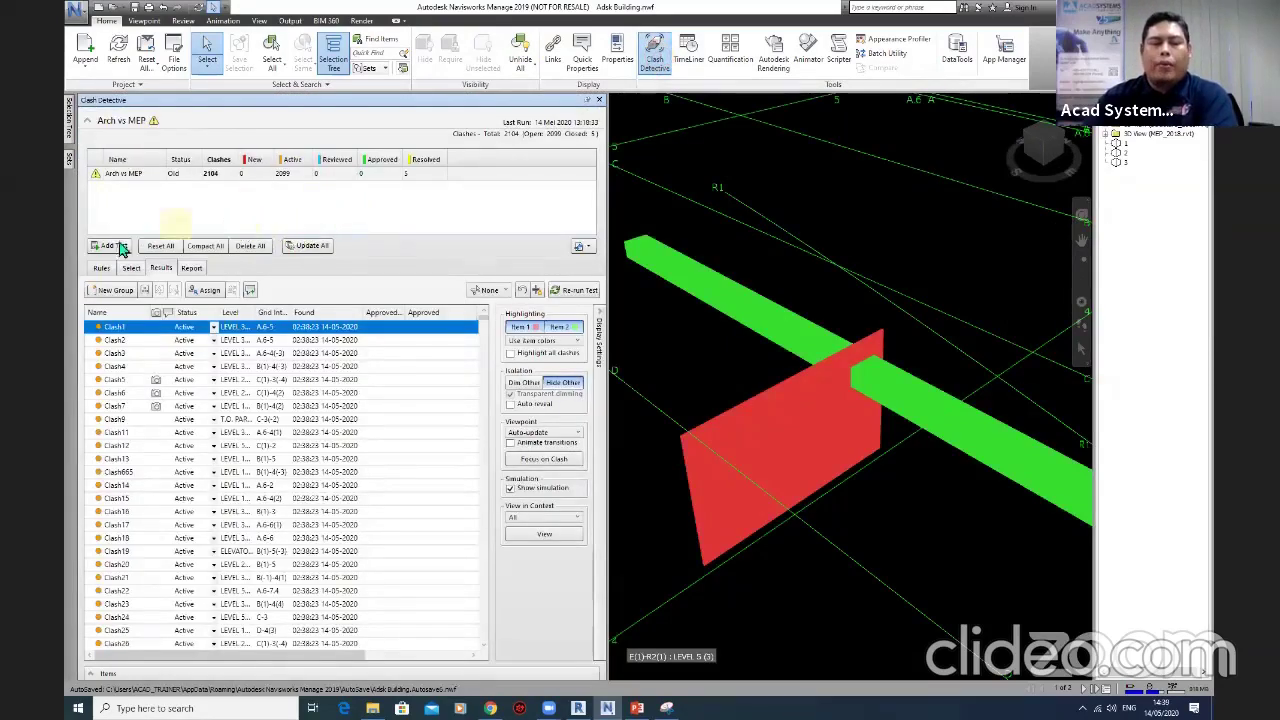
left_click(108, 246)
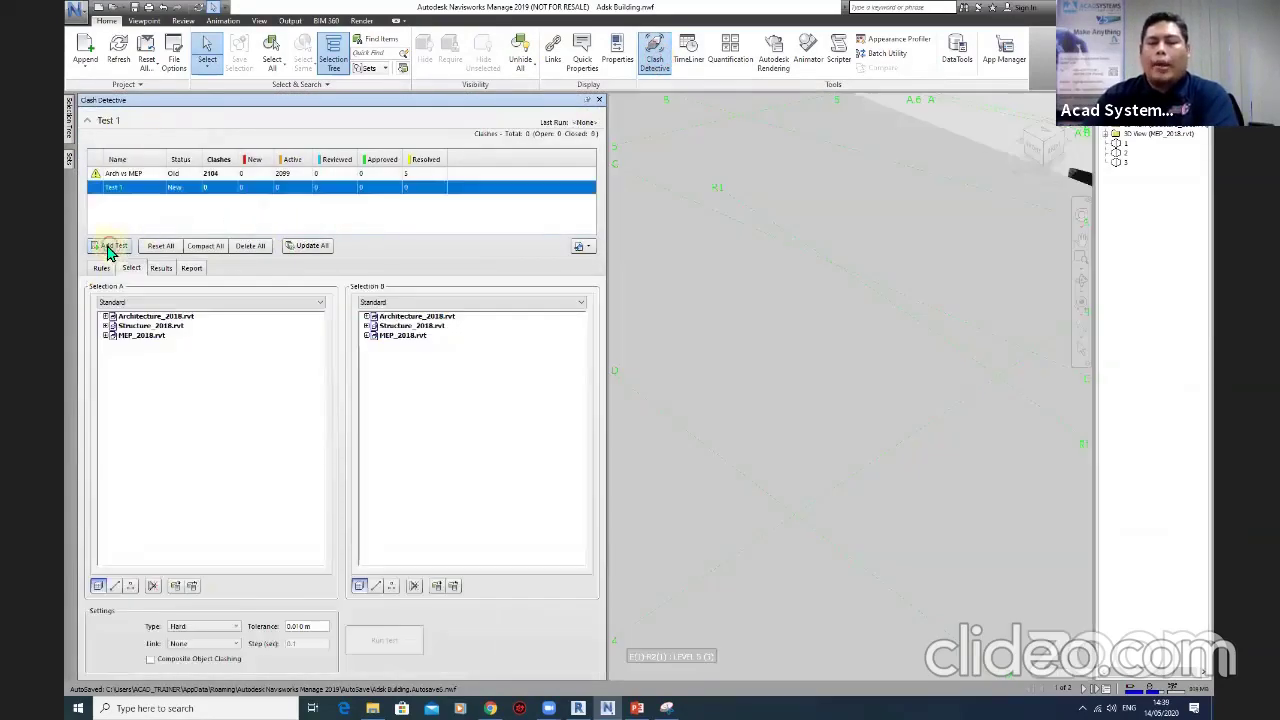
left_click(130, 188)
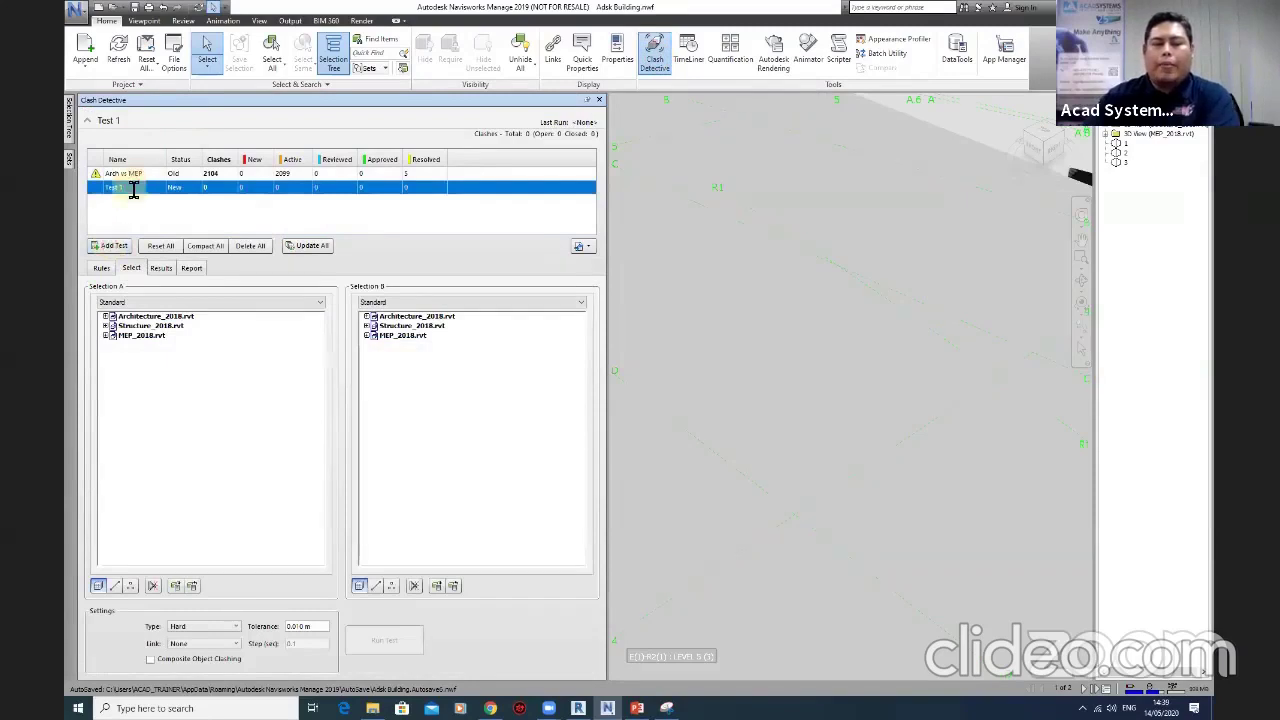
type("Arch vs Structure")
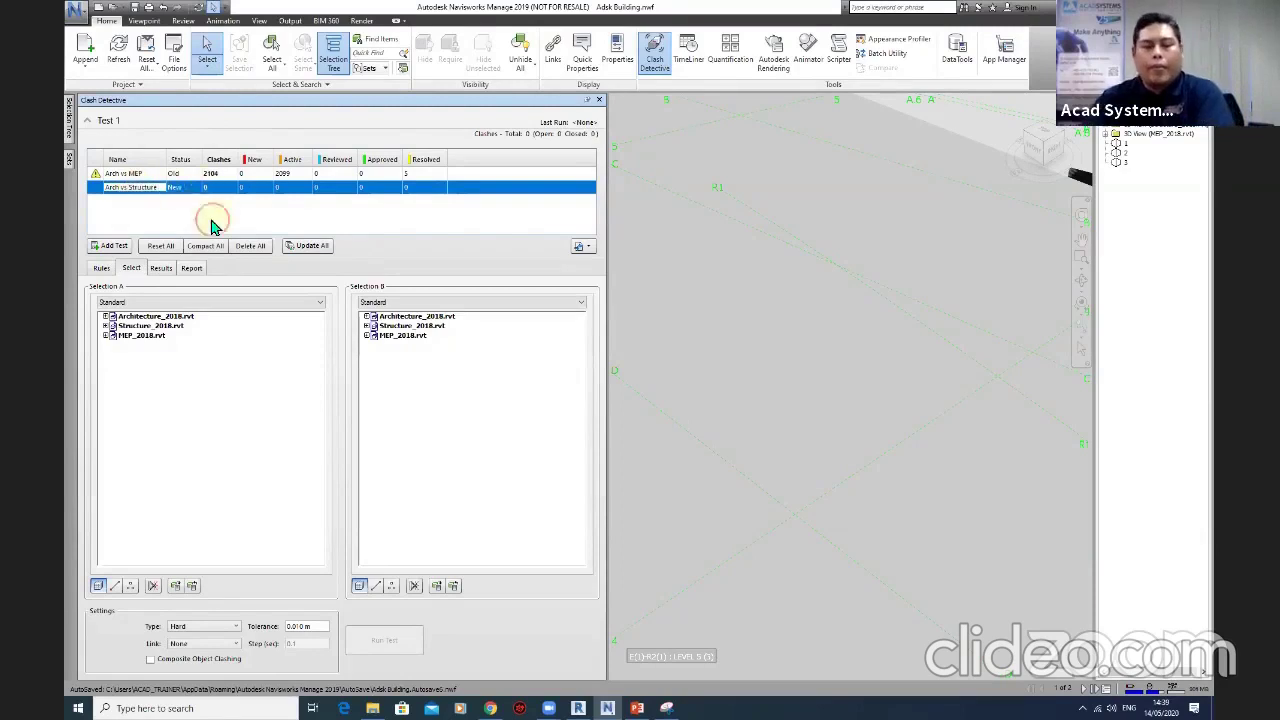
left_click(186, 192)
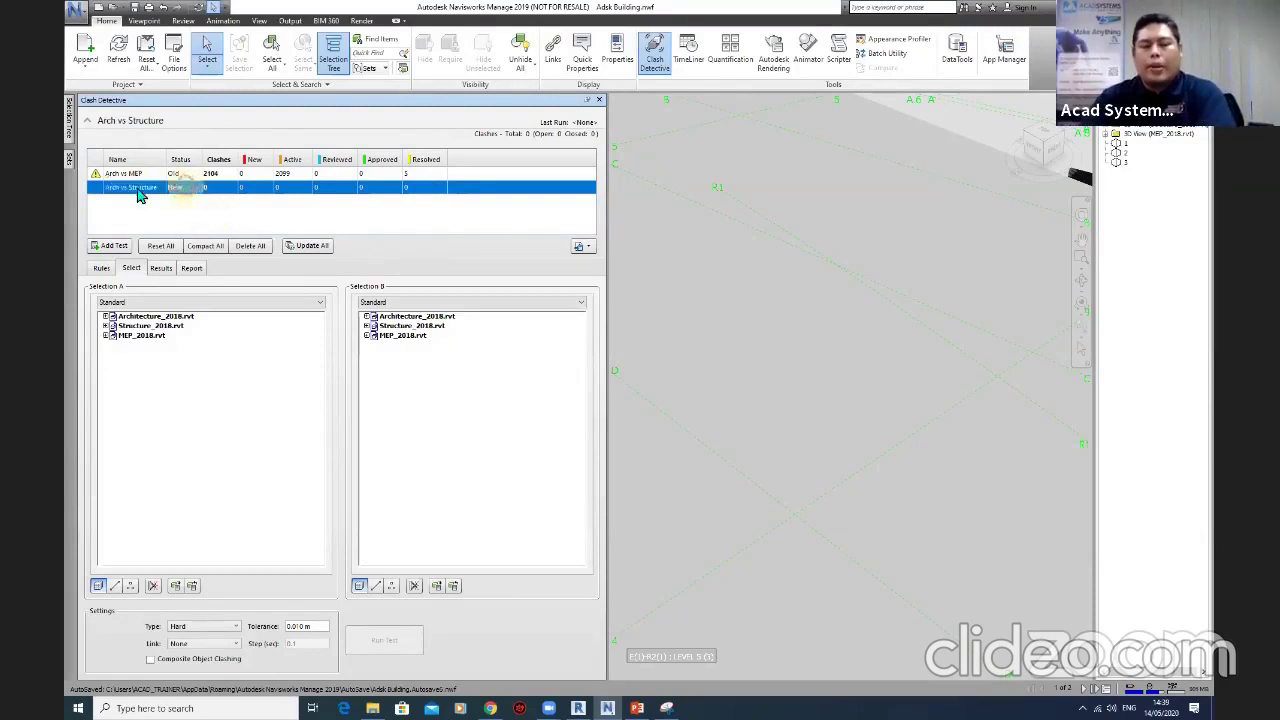
Set Architecture_2018.rvt as Selection A and Structure_2018.rvt as Selection B, and run the Hard clash test with 0.010 m tolerance.
left_click(150, 318)
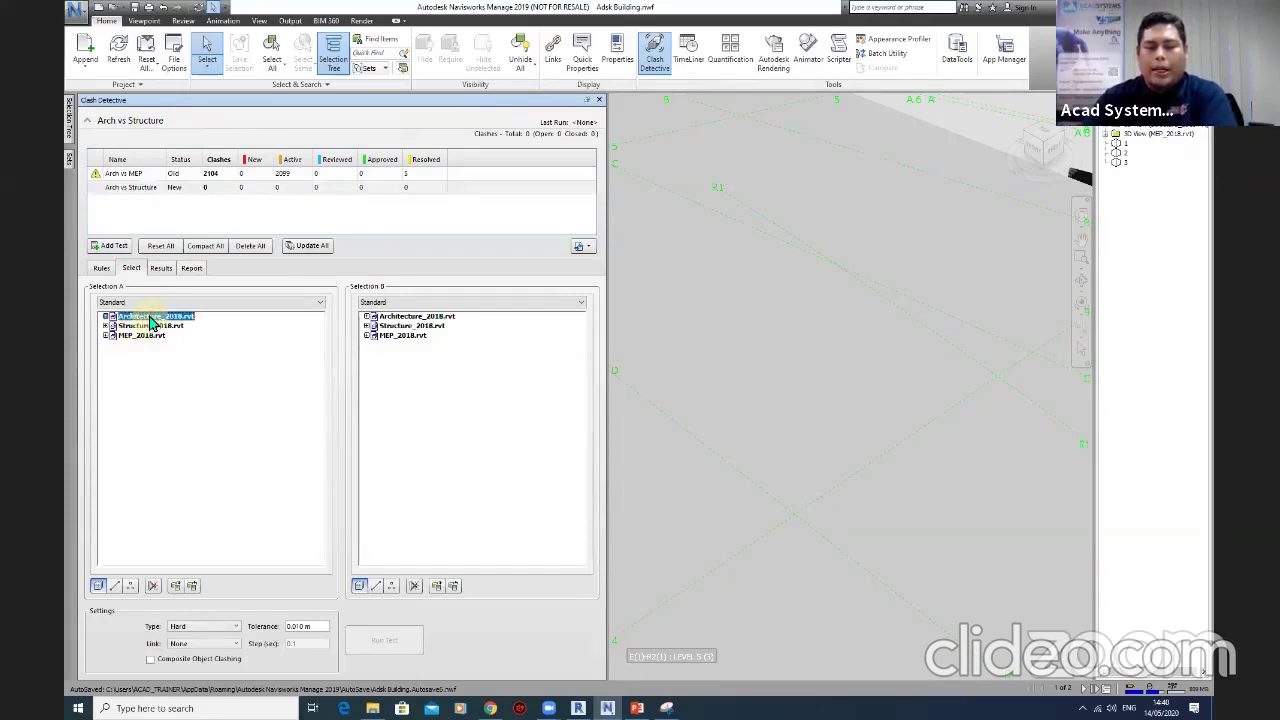
left_click(408, 327)
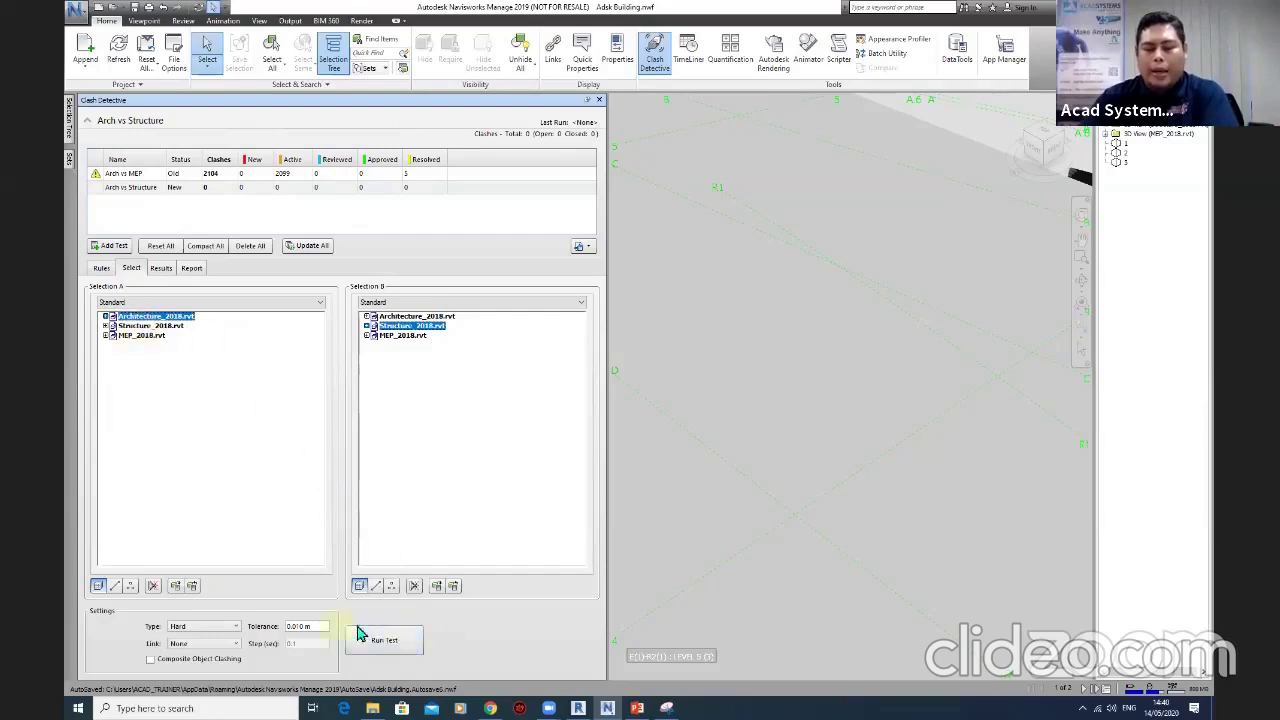
left_click_drag(320, 630, 275, 630)
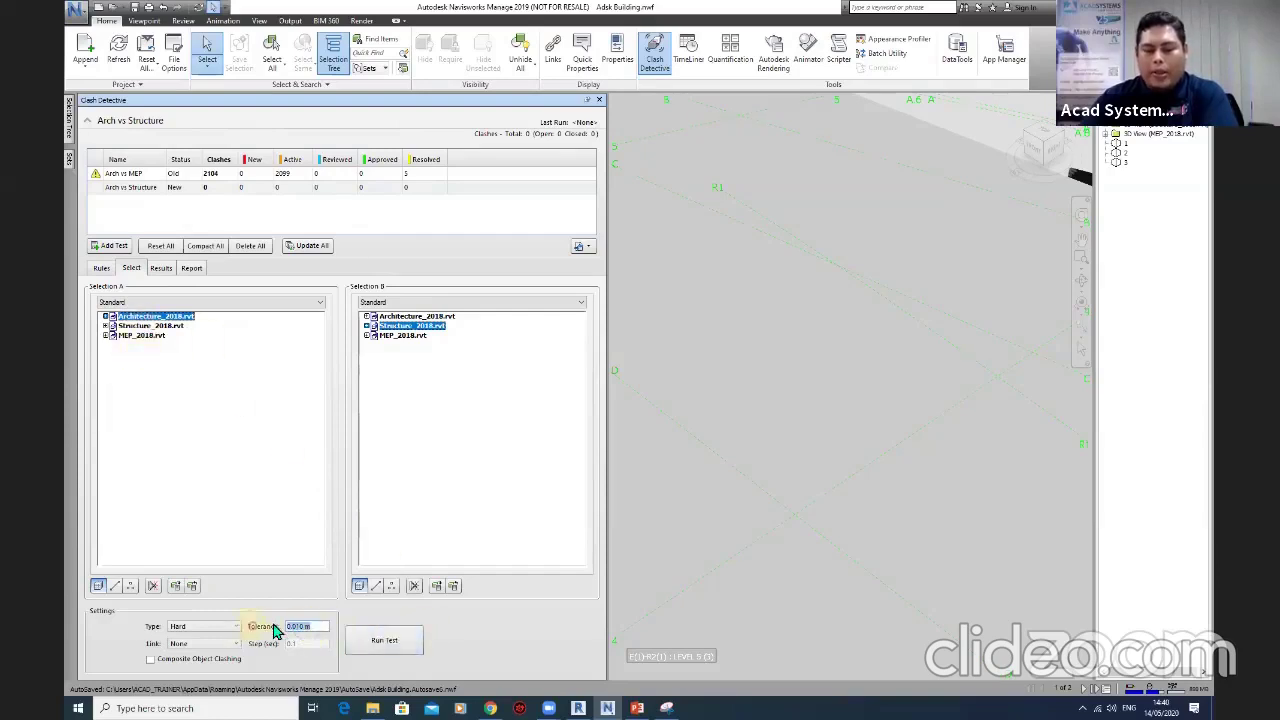
left_click(200, 627)
left_click(200, 632)
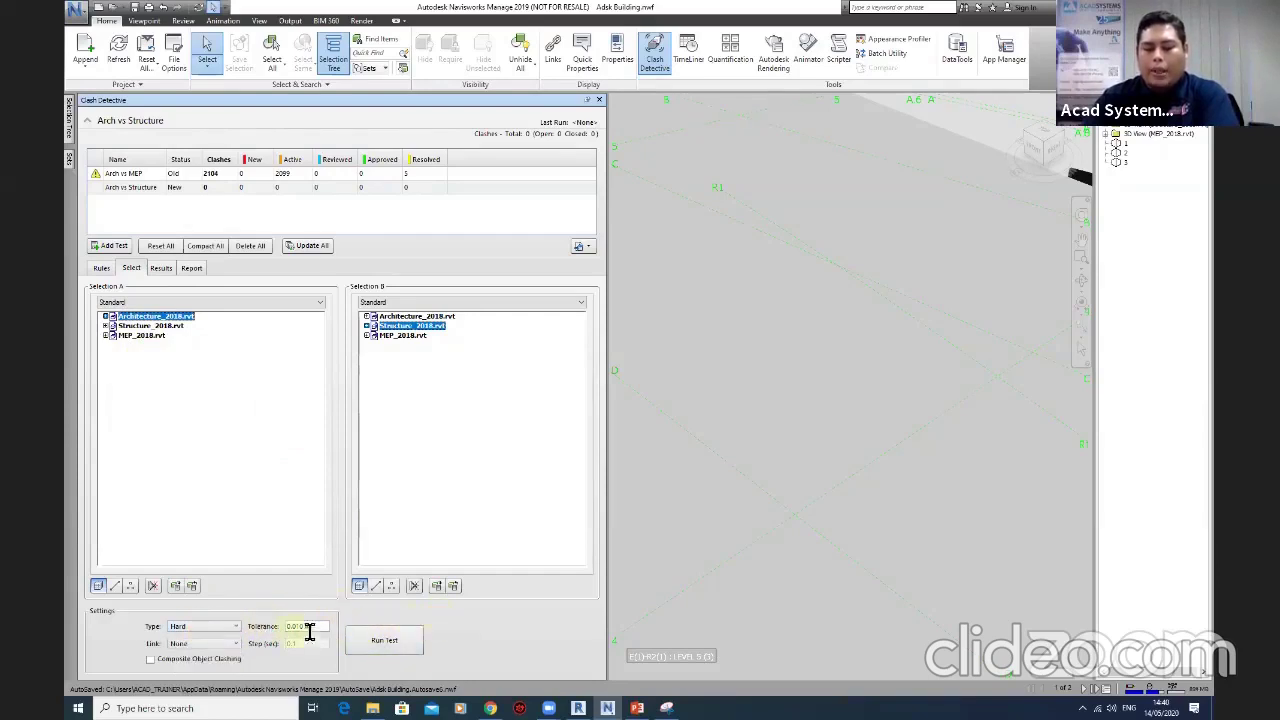
left_click(382, 644)
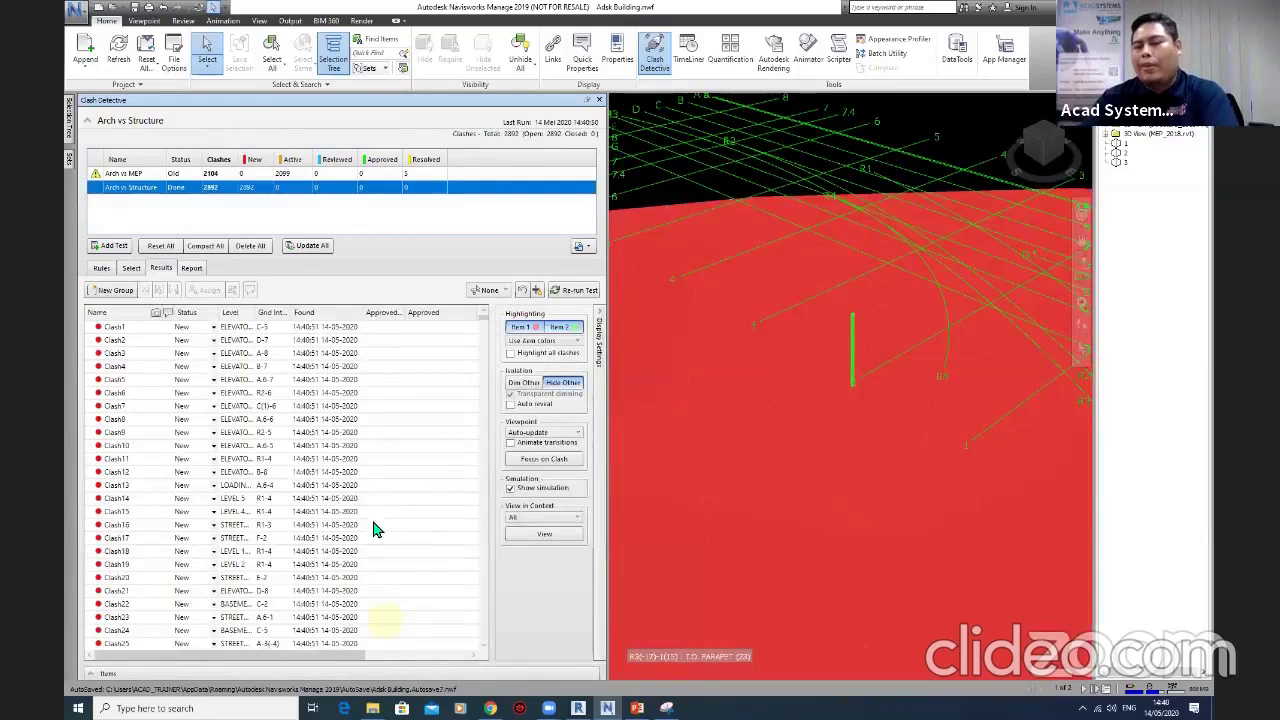
Browse the Arch vs Structure clash results and show Clash225 in the model to examine where its two items intersect.
scroll(180, 462, "down", 18)
scroll(180, 465, "down", 20)
scroll(173, 465, "down", 20)
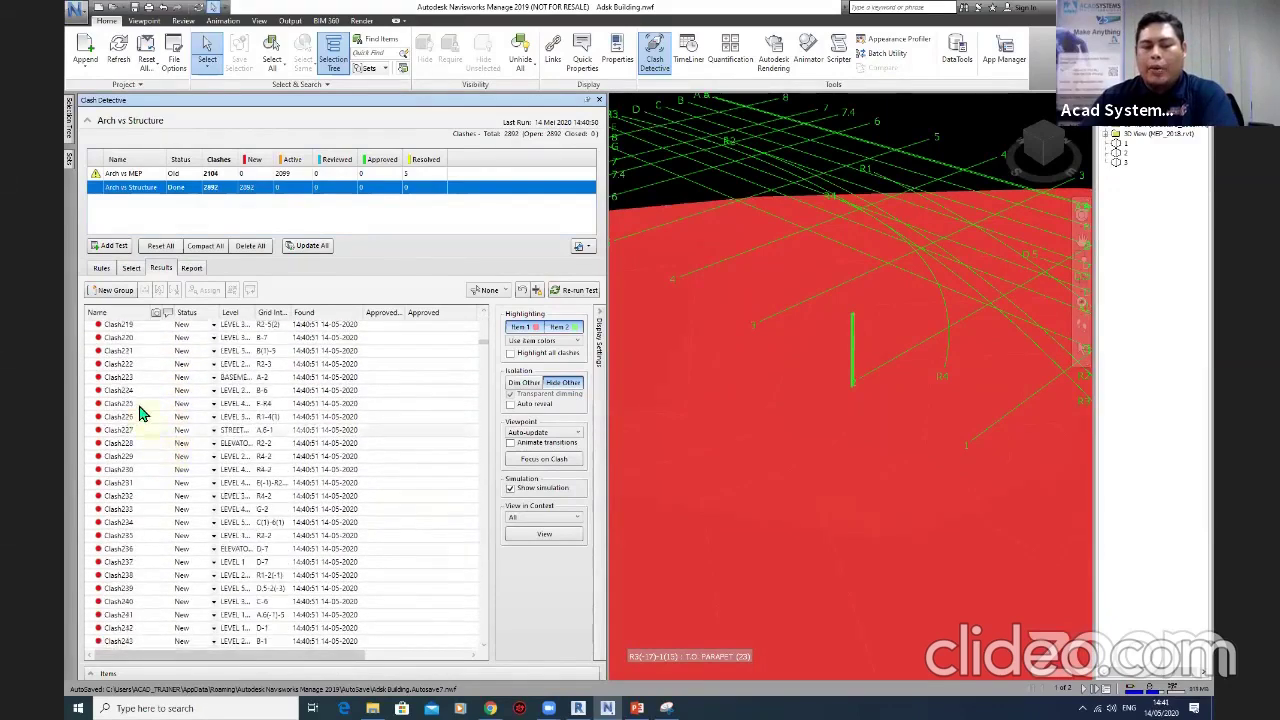
left_click(140, 405)
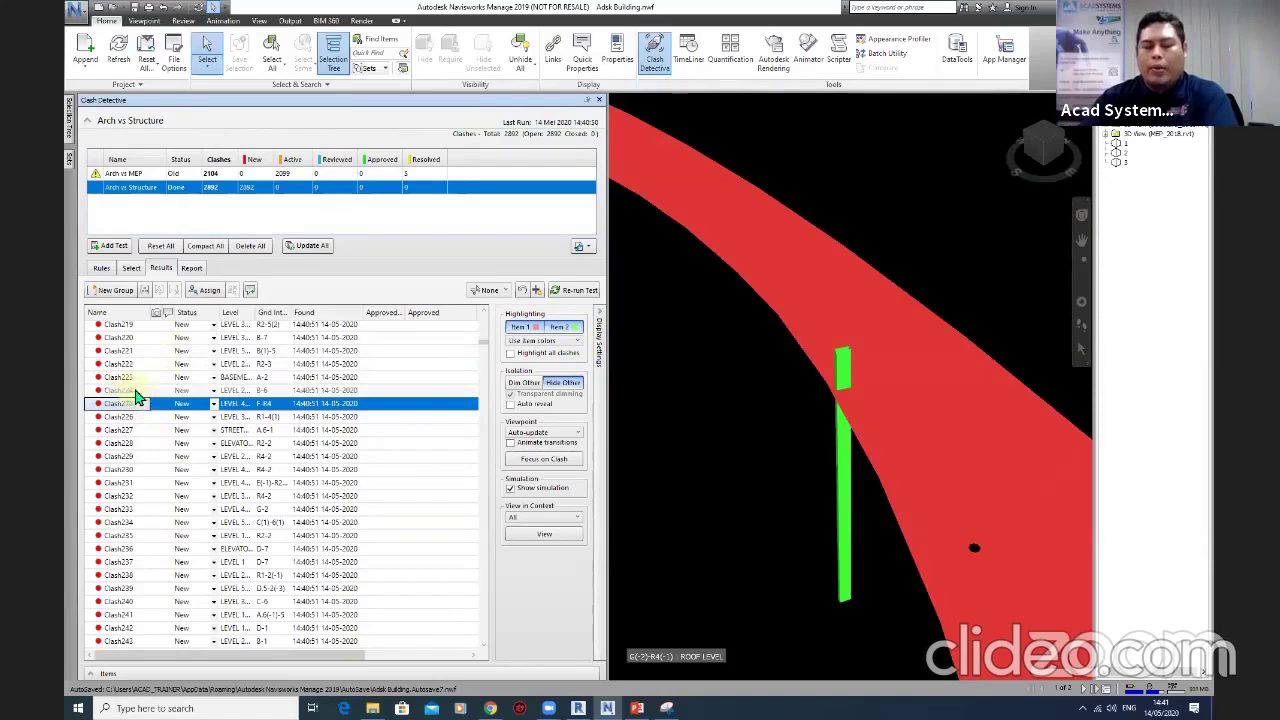
left_click(845, 395)
mouse_move(845, 395)
left_mouse_down()
mouse_move(829, 394)
mouse_move(866, 380)
mouse_move(845, 352)
left_mouse_up()
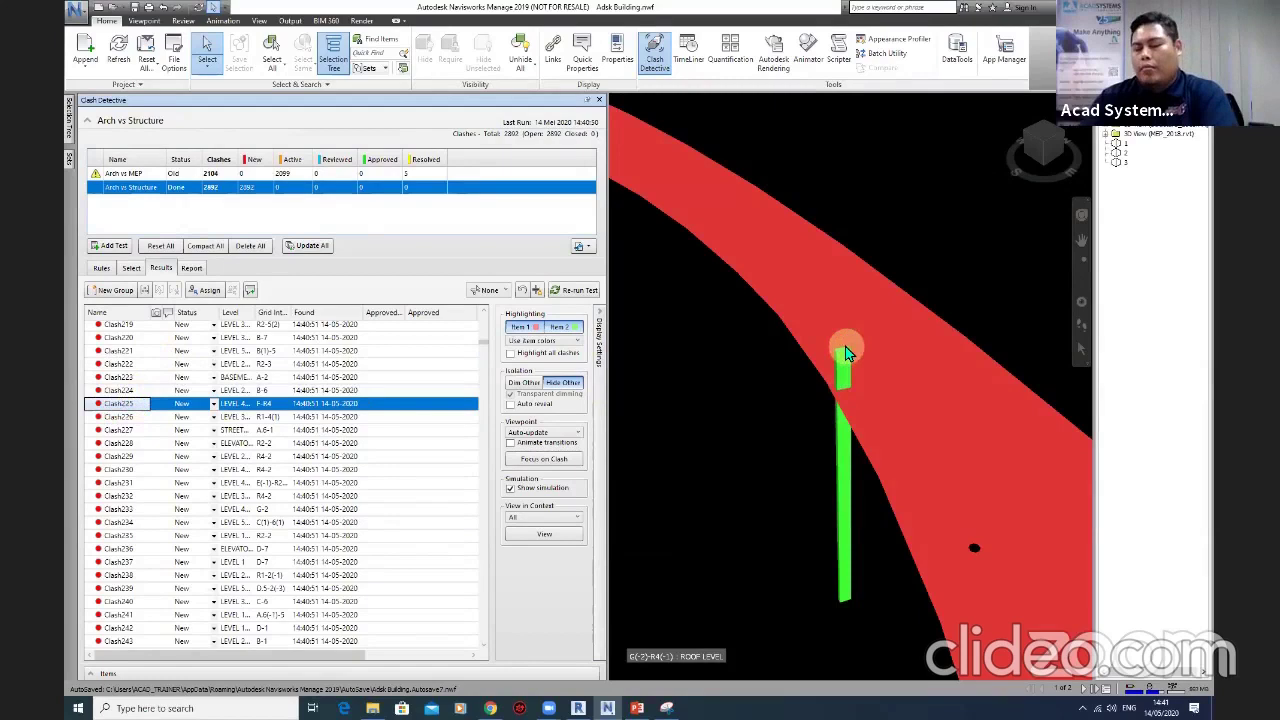
Widen the Level, Grid Intersection and Found columns of the results and go to the end of the clash list.
left_click(235, 406)
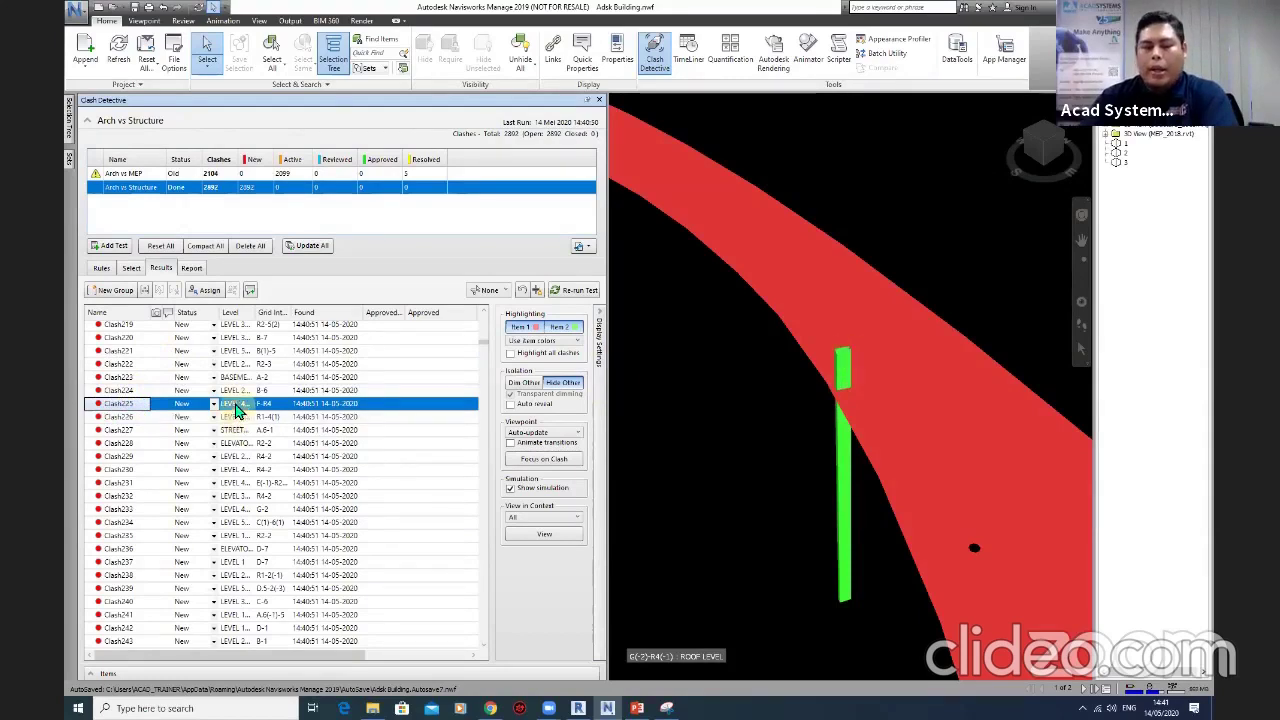
left_click_drag(254, 312, 359, 323)
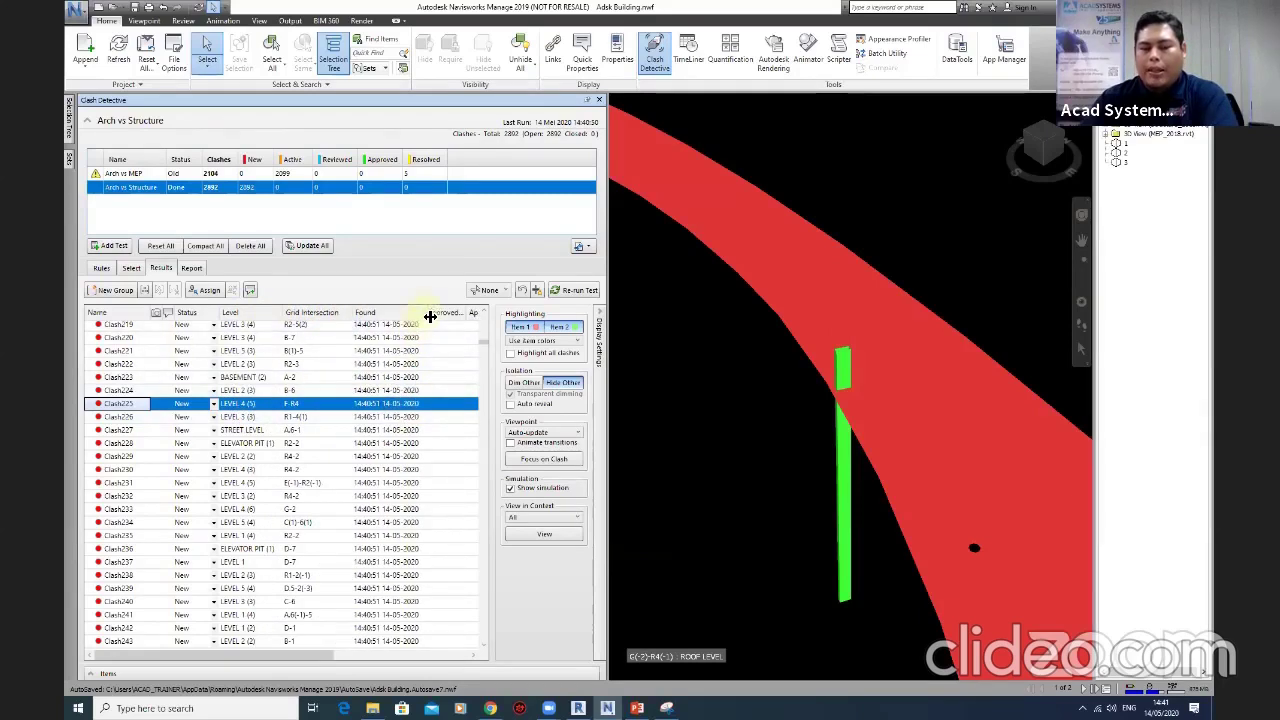
left_click_drag(430, 317, 435, 315)
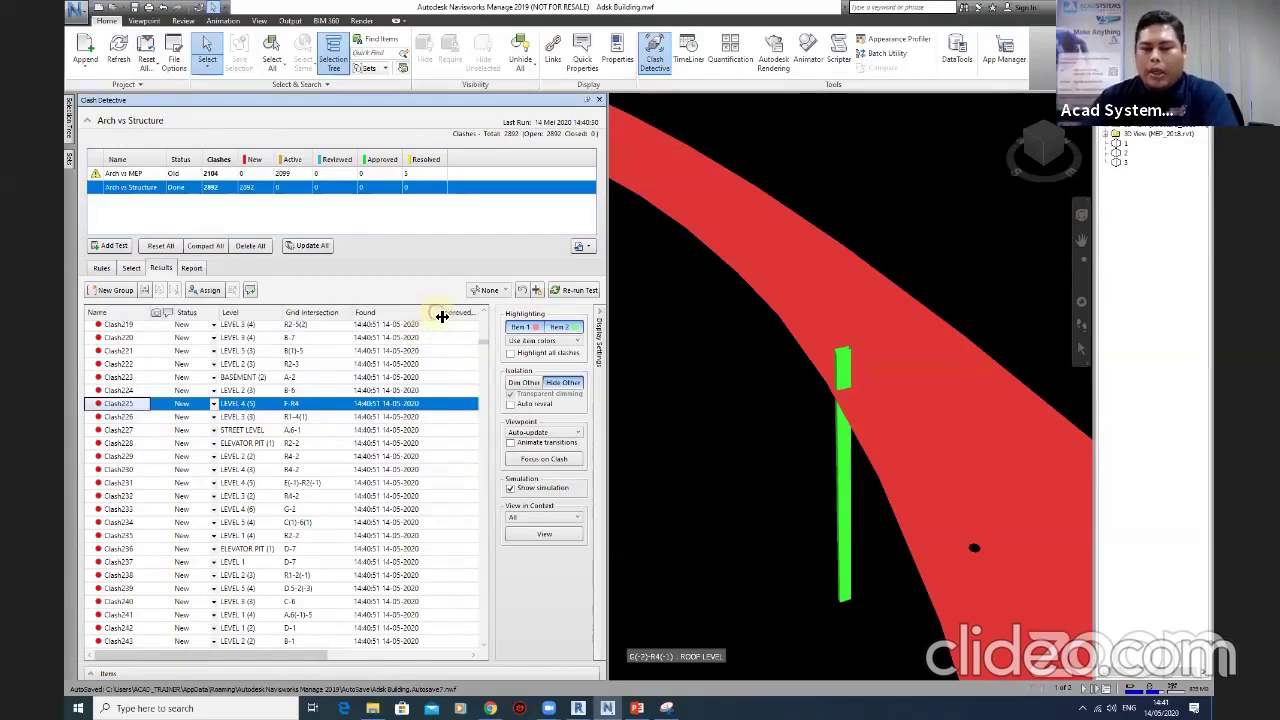
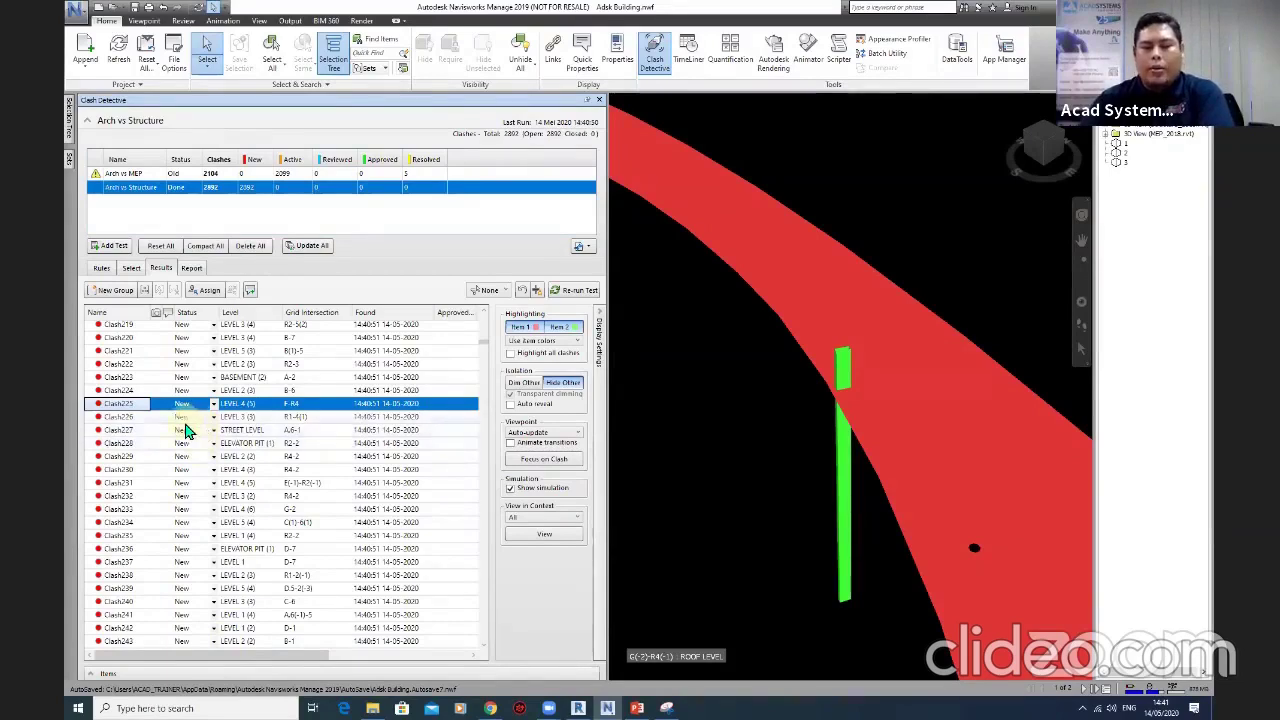
scroll(451, 391, "down", 20)
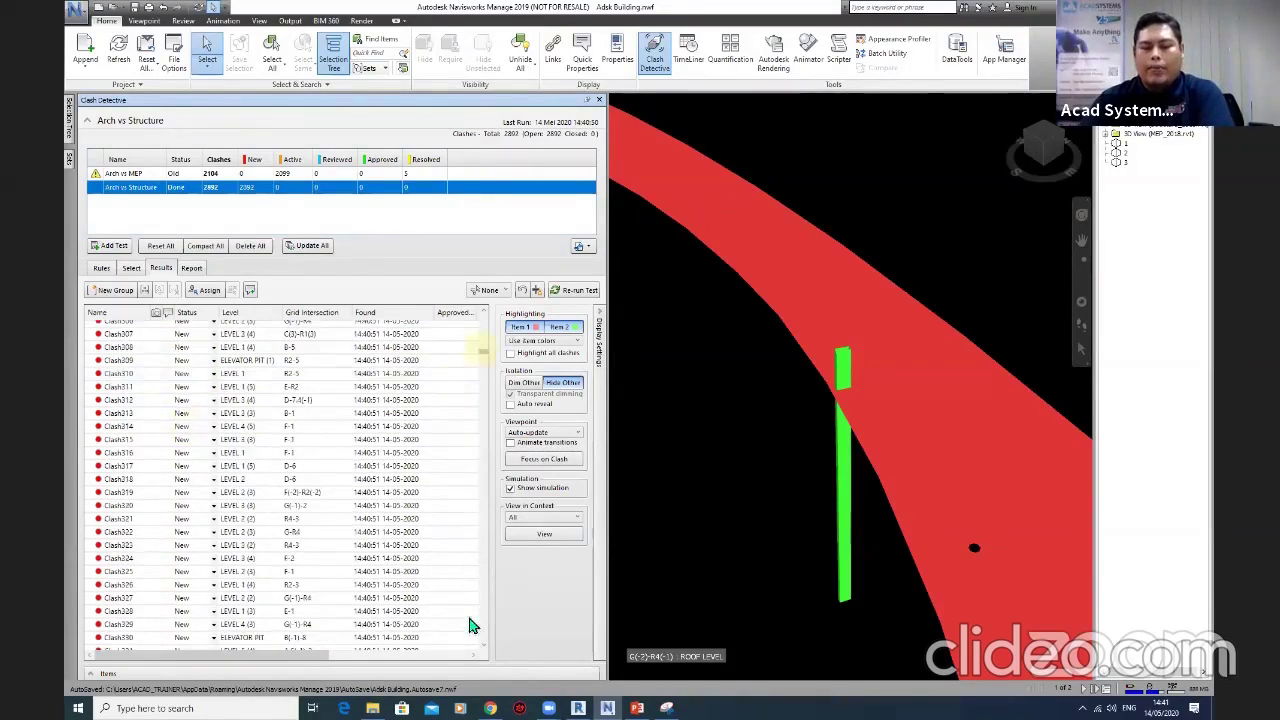
left_click(484, 645)
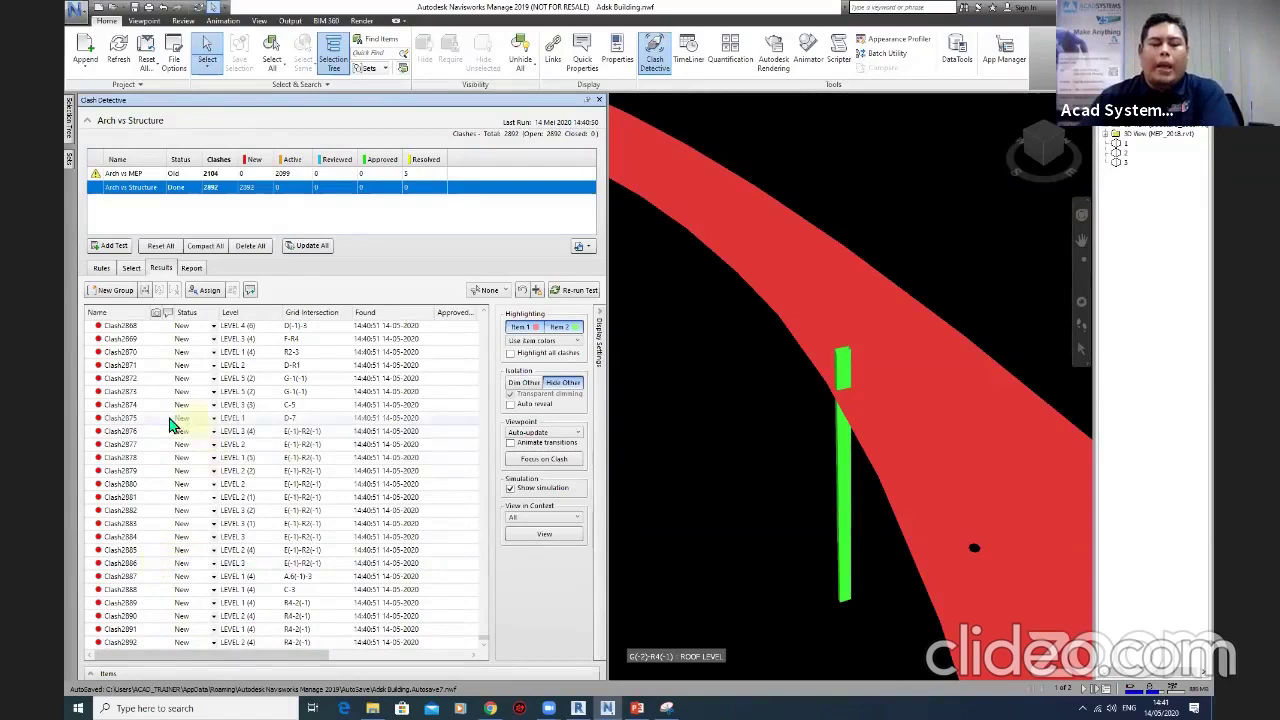
Switch to the Arch vs MEP test and review the statuses at the end of its clash list.
left_click(130, 175)
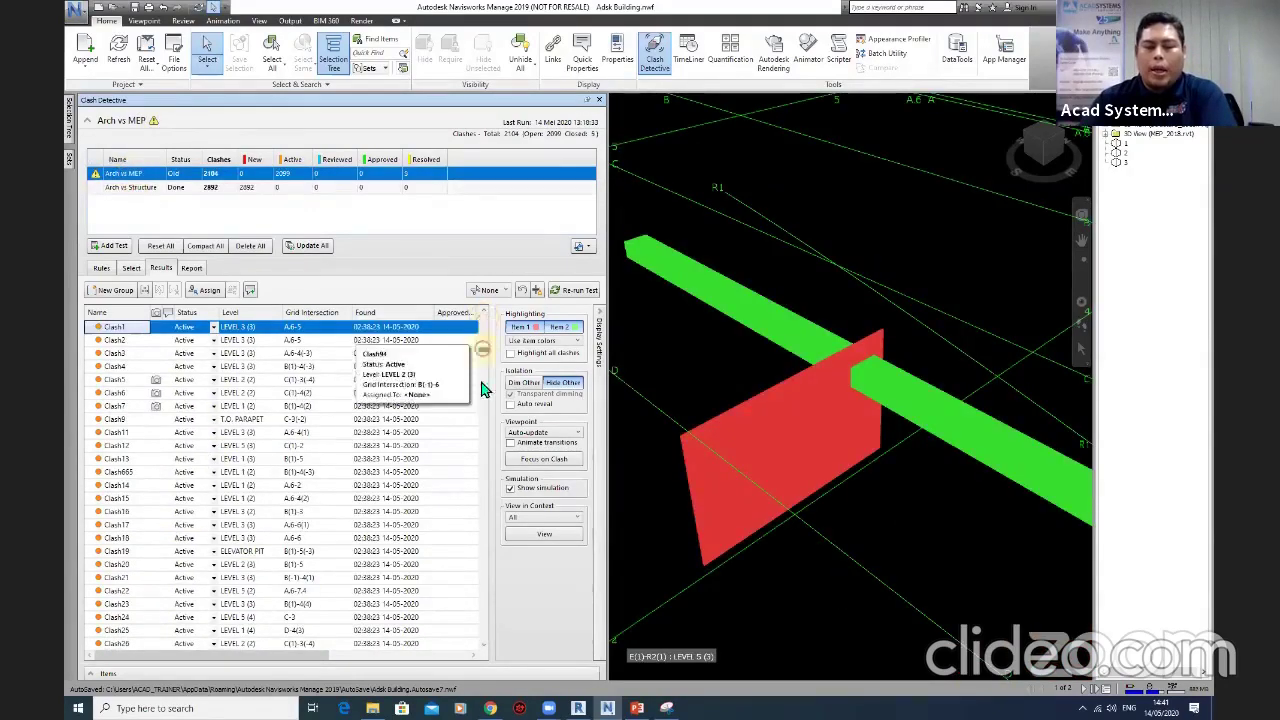
left_click(481, 643)
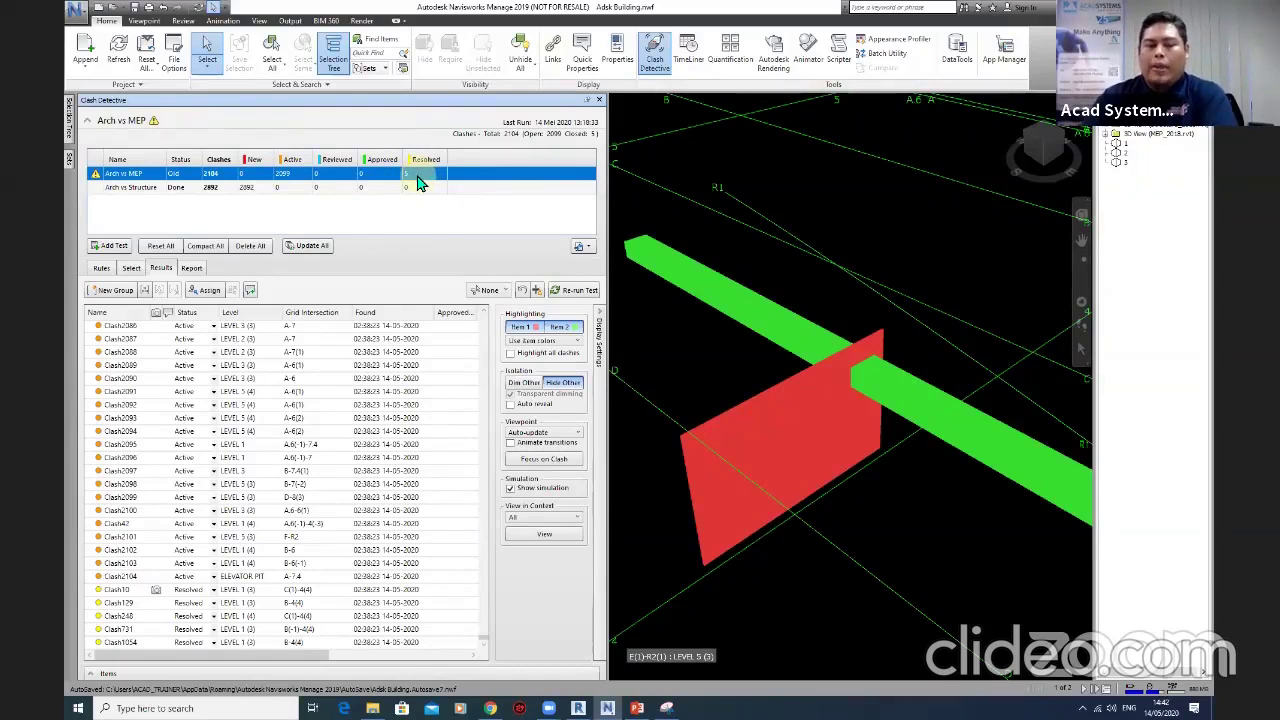
double_click(137, 172)
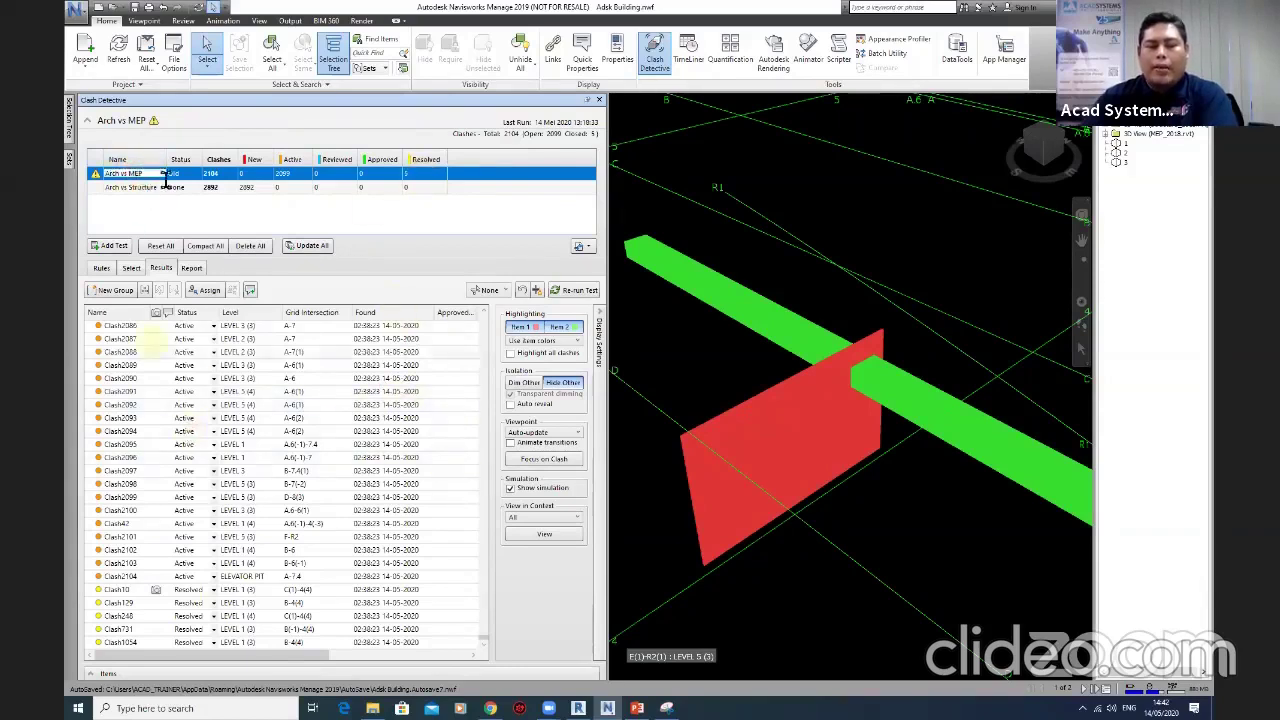
key("Return")
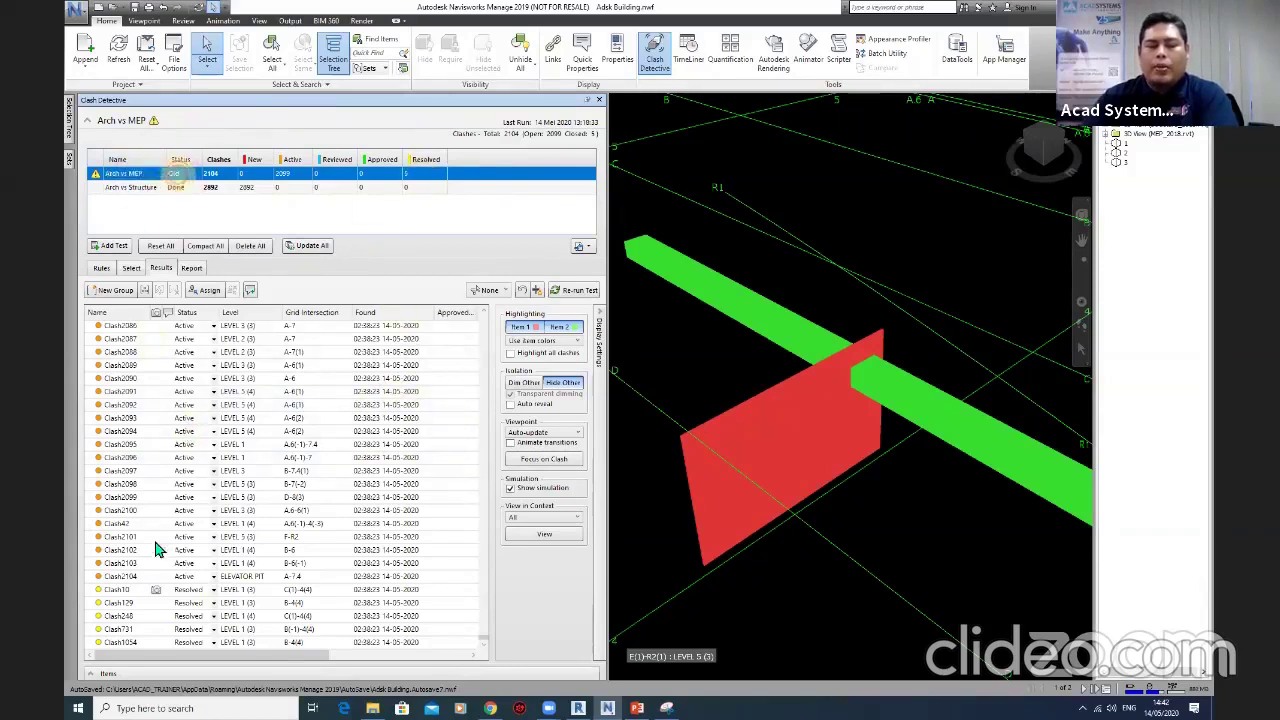
Show Clash2098 of the Arch vs MEP test in the model and return to the start of the clash list.
left_click(128, 485)
scroll(443, 640, "up", 15)
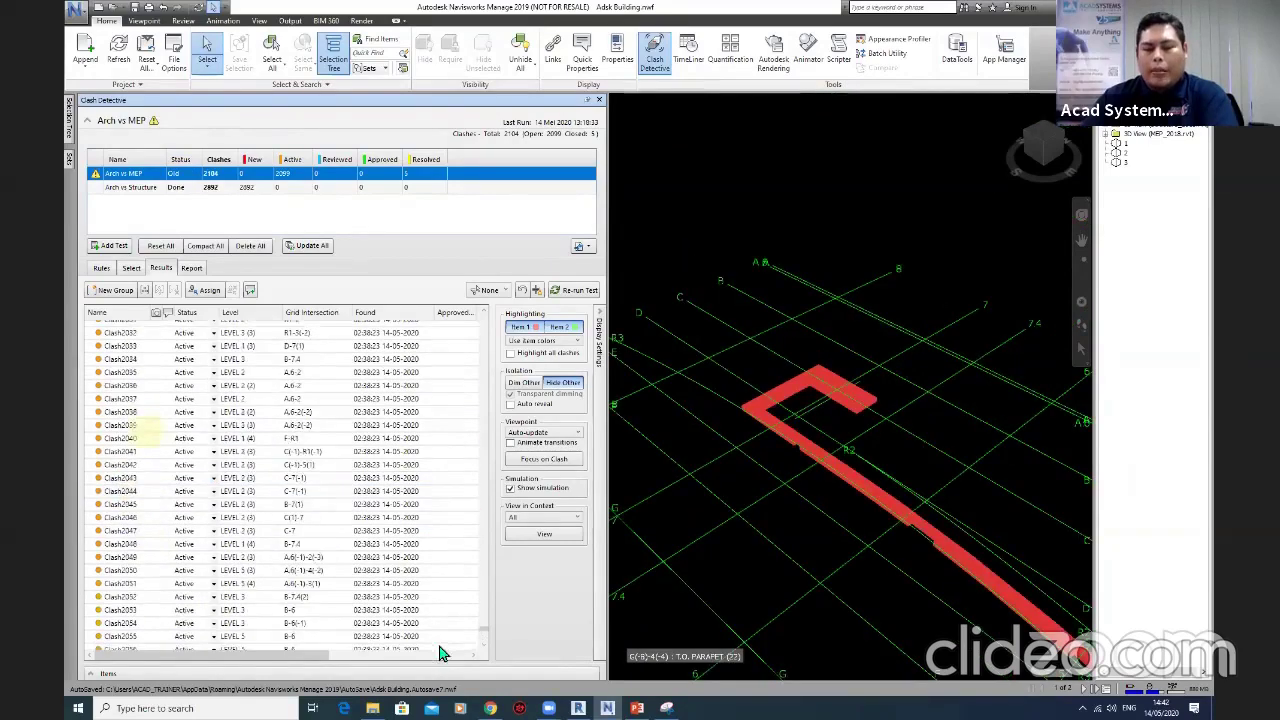
scroll(443, 640, "up", 20)
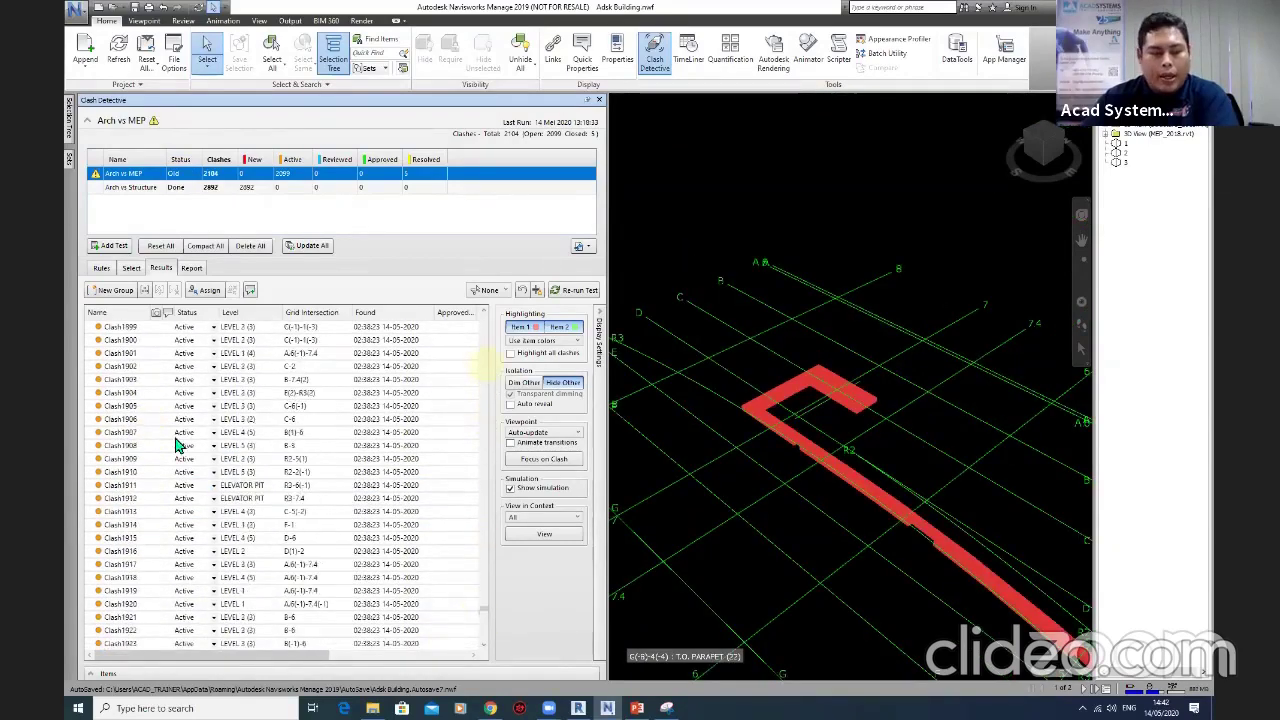
scroll(160, 430, "up", 20)
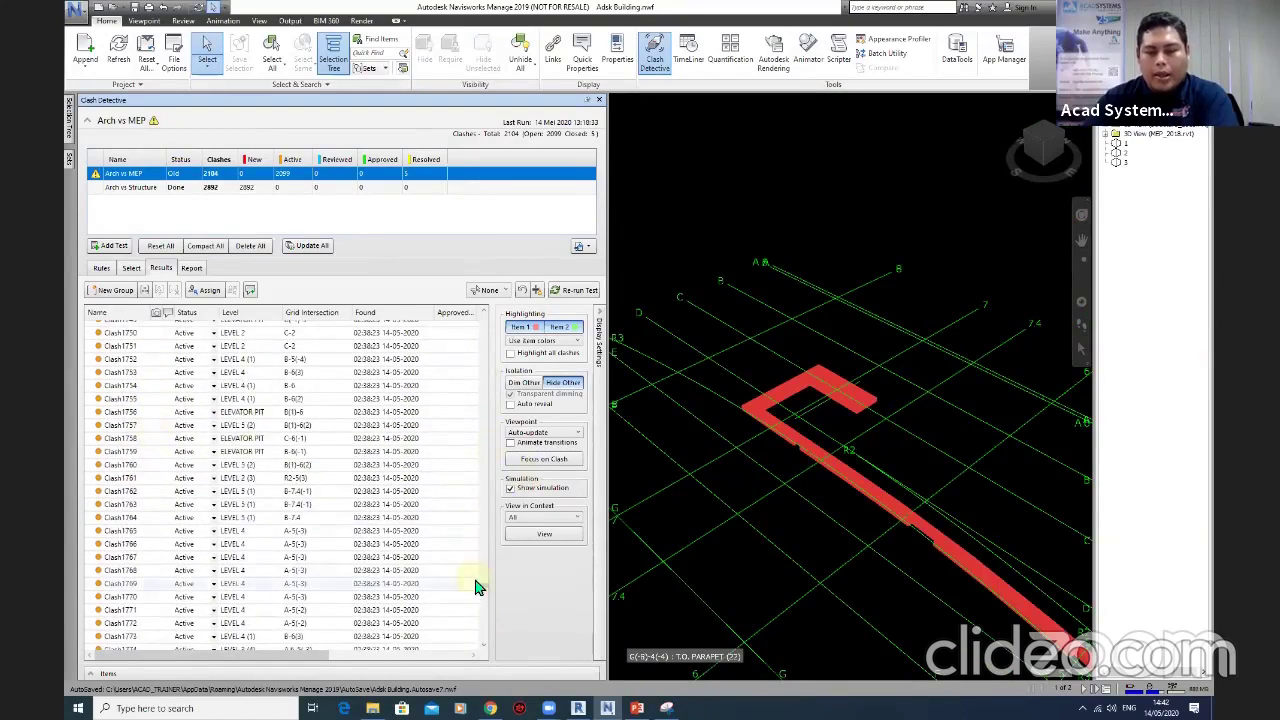
right_click(484, 330)
left_click(420, 335)
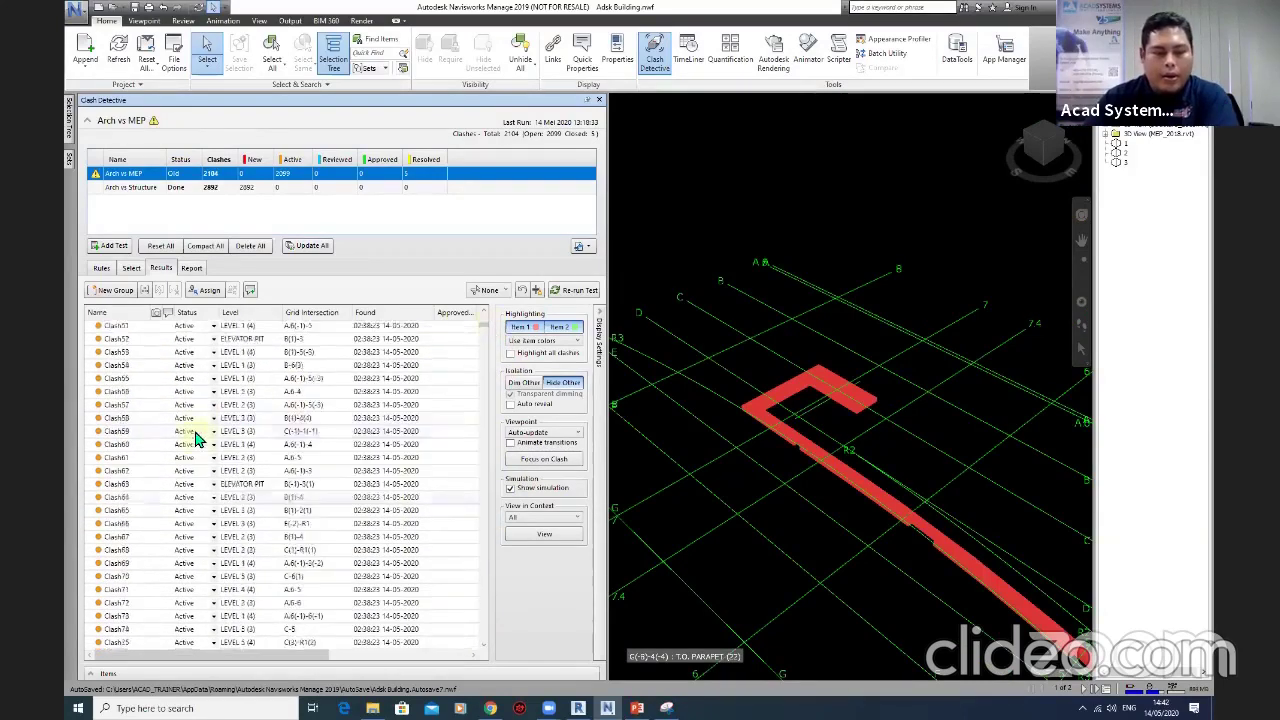
scroll(195, 438, "up", 17)
Examine Clash9, Clash11, Clash7 and Clash12 of the Arch vs MEP test one by one in the model.
left_click(131, 422)
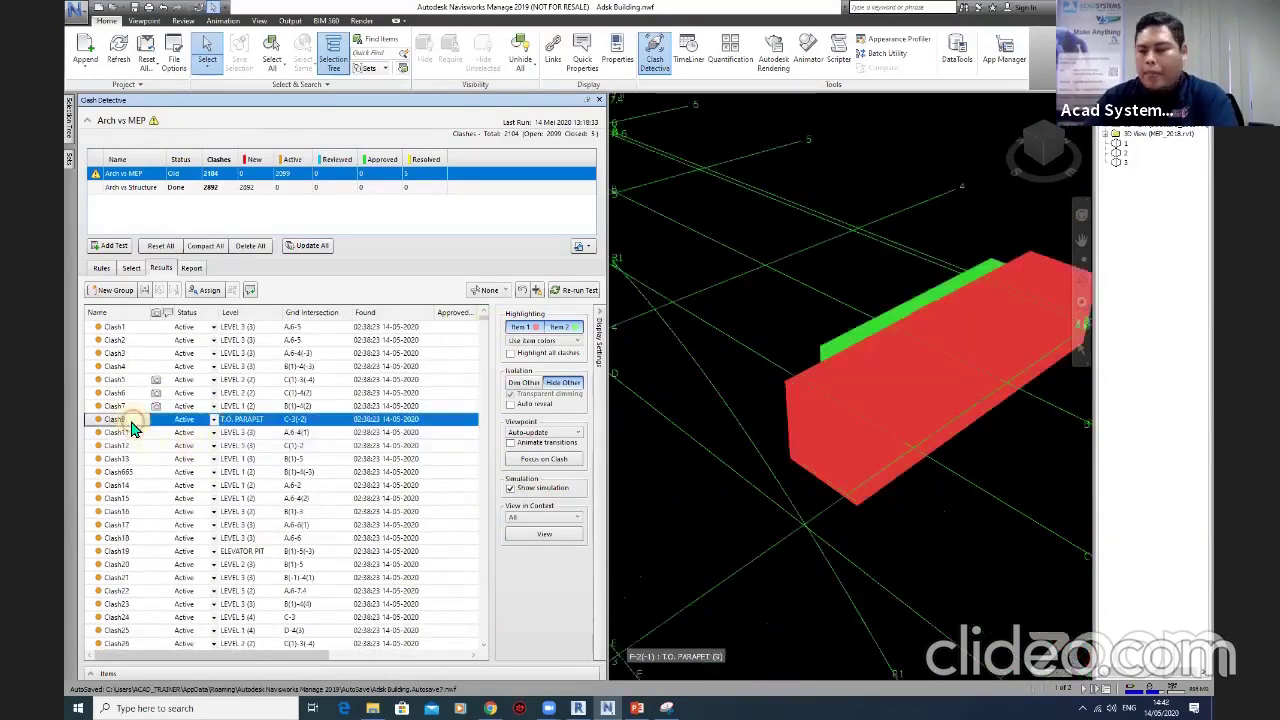
left_click(131, 432)
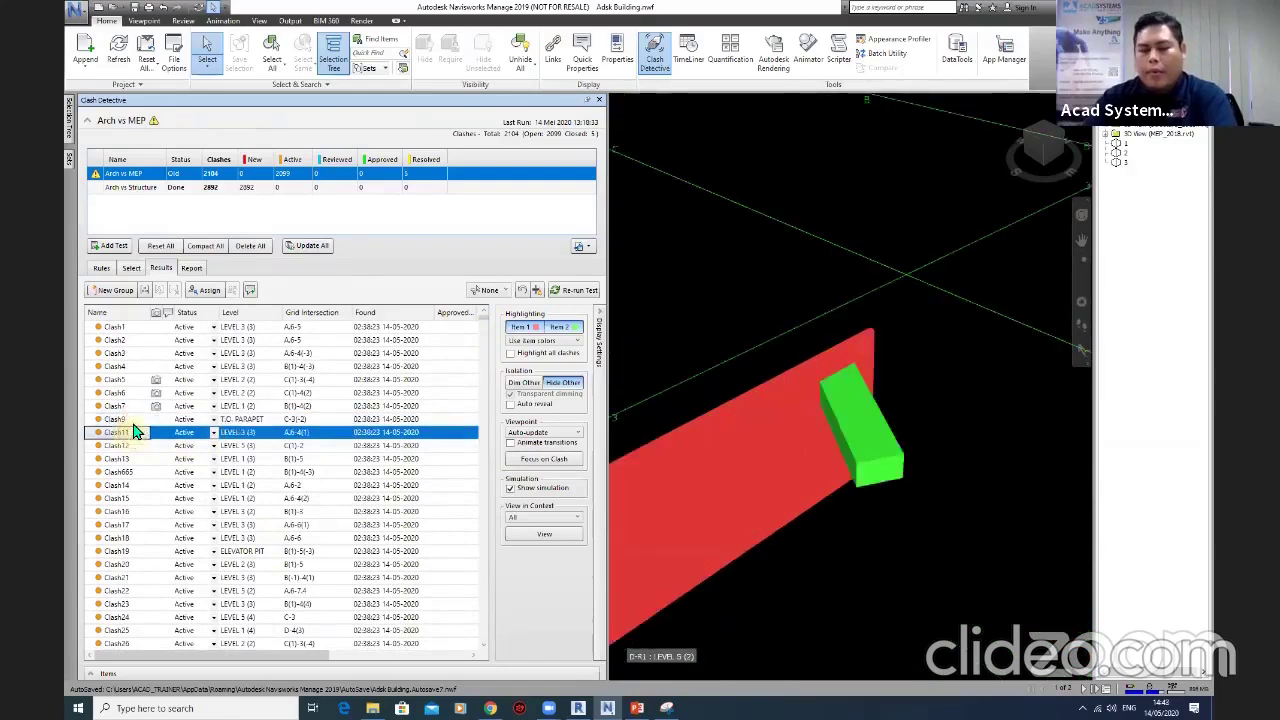
left_click(124, 408)
left_click(121, 432)
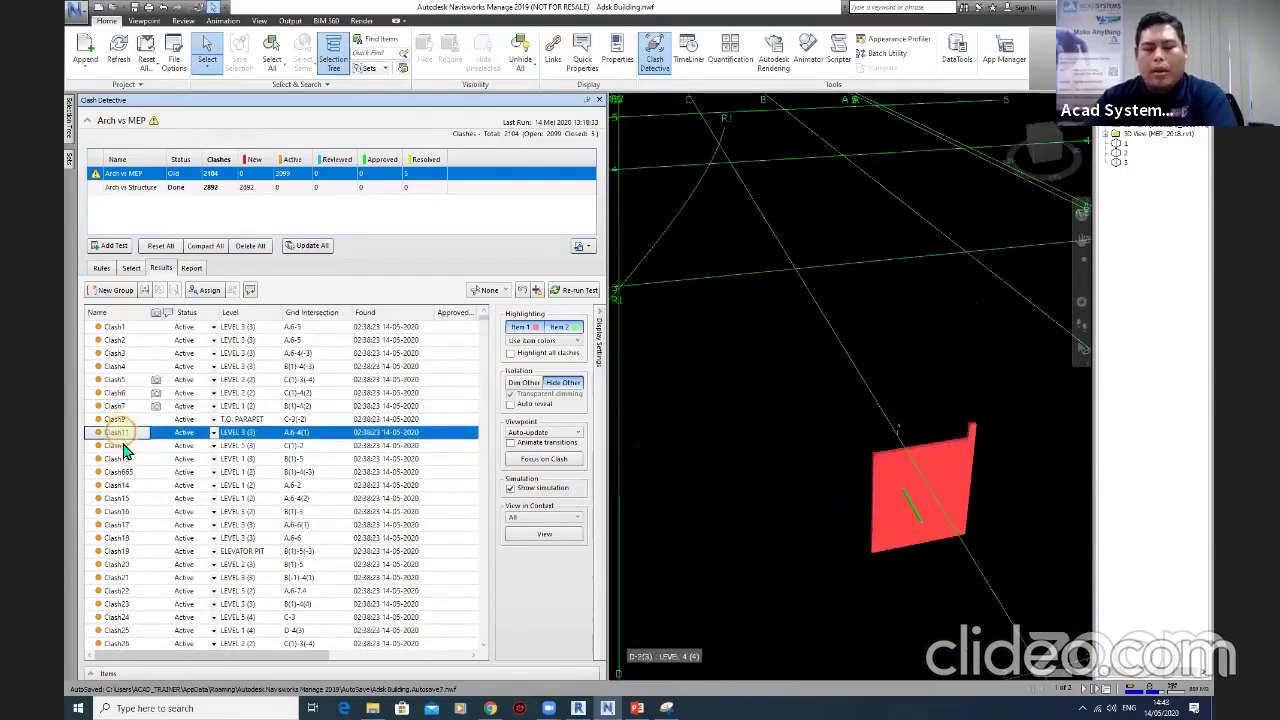
left_click(125, 445)
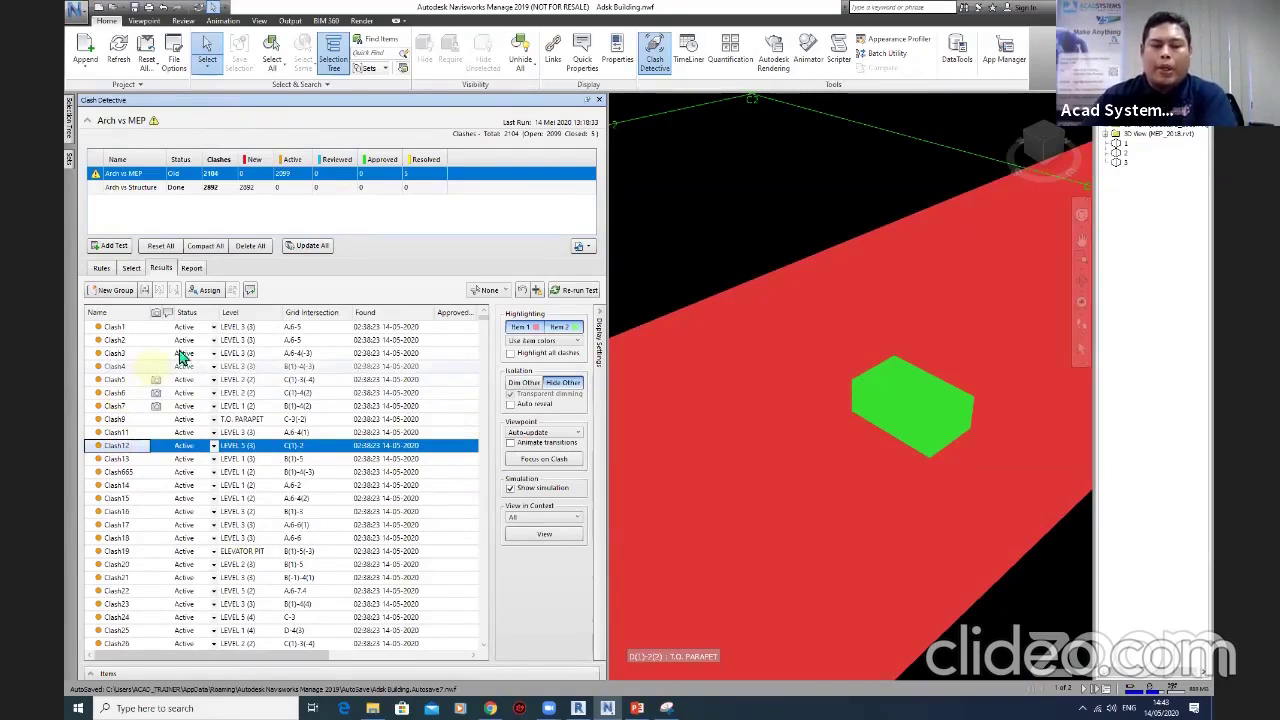
Write a combined clash report of all tests in HTML (Tabular) format to the Report folder as Adsk Building.
left_click(193, 269)
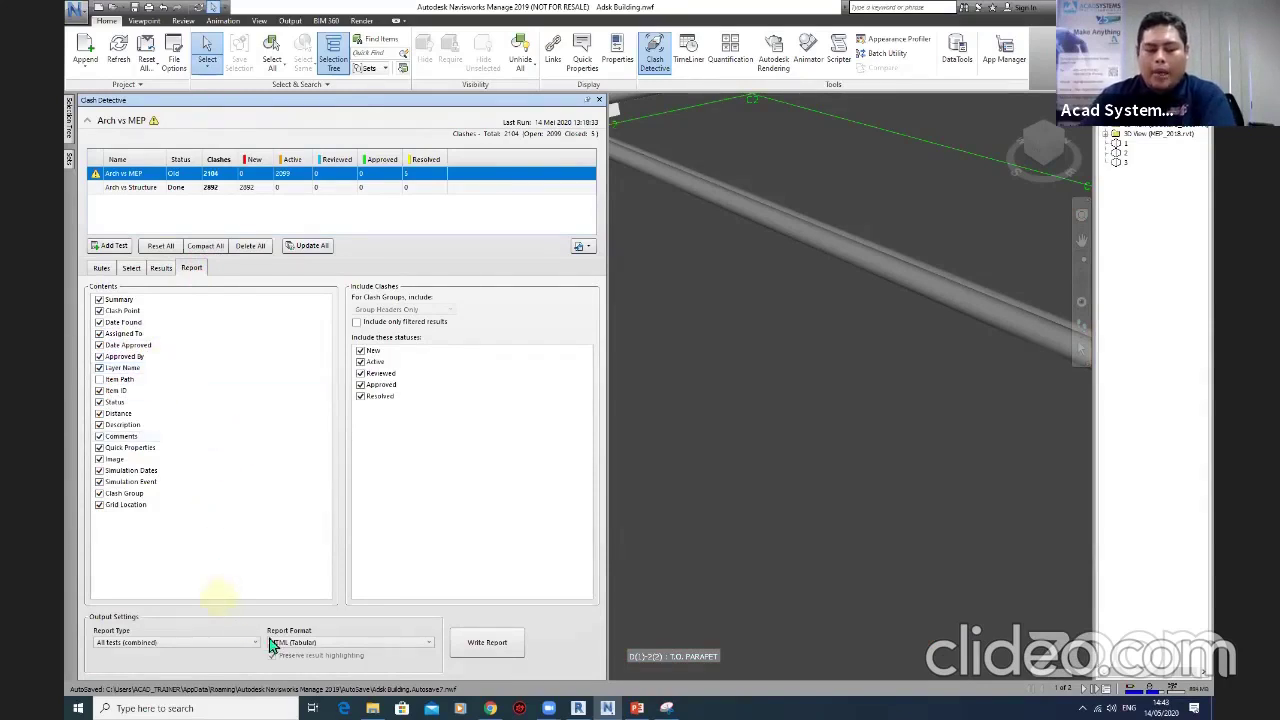
left_click(323, 648)
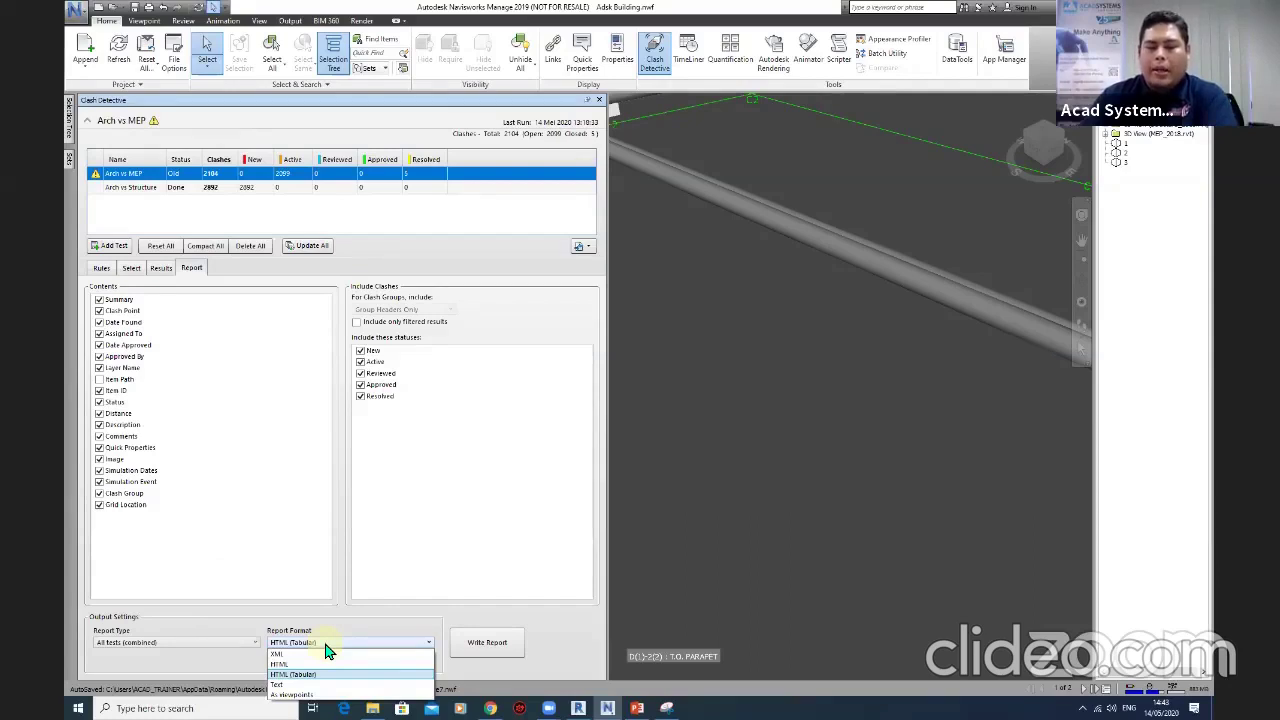
left_click(369, 622)
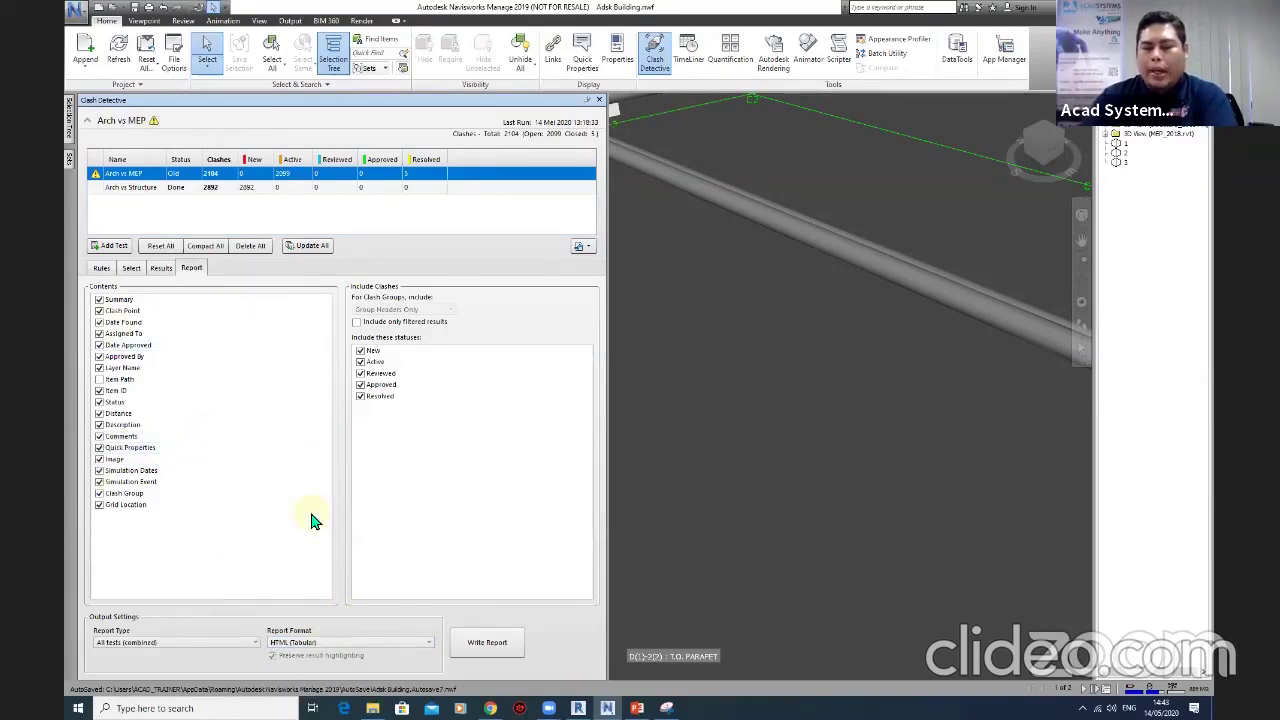
left_click(399, 373)
left_click(490, 637)
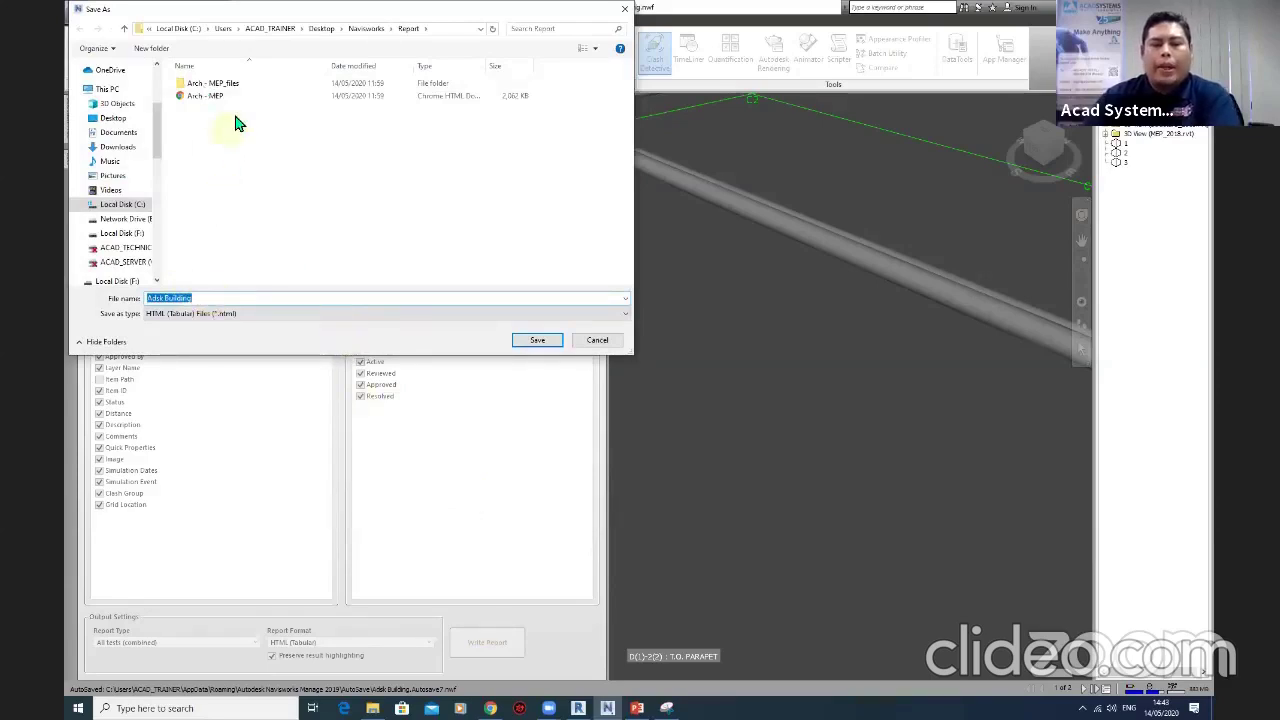
left_click(533, 341)
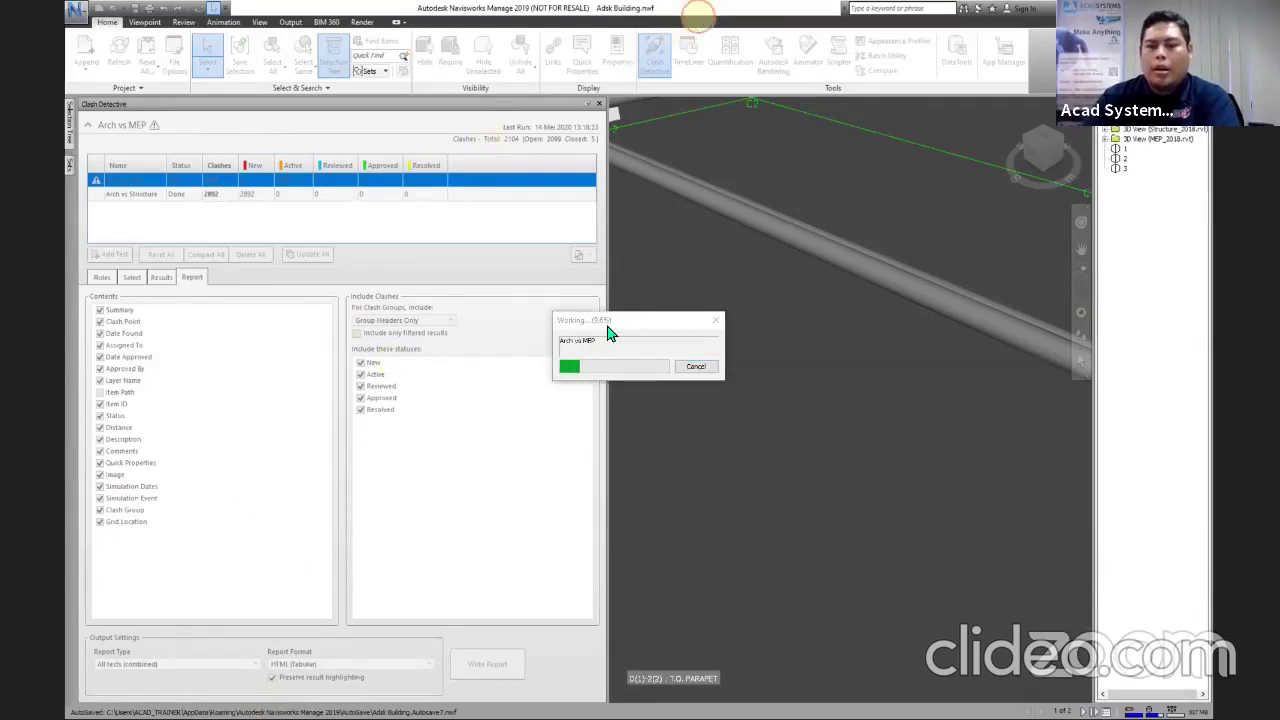
Review the existing Arch - MEP clash report in the browser from its beginning and highlight the Item 1 element ID of Clash2.
left_click(443, 445)
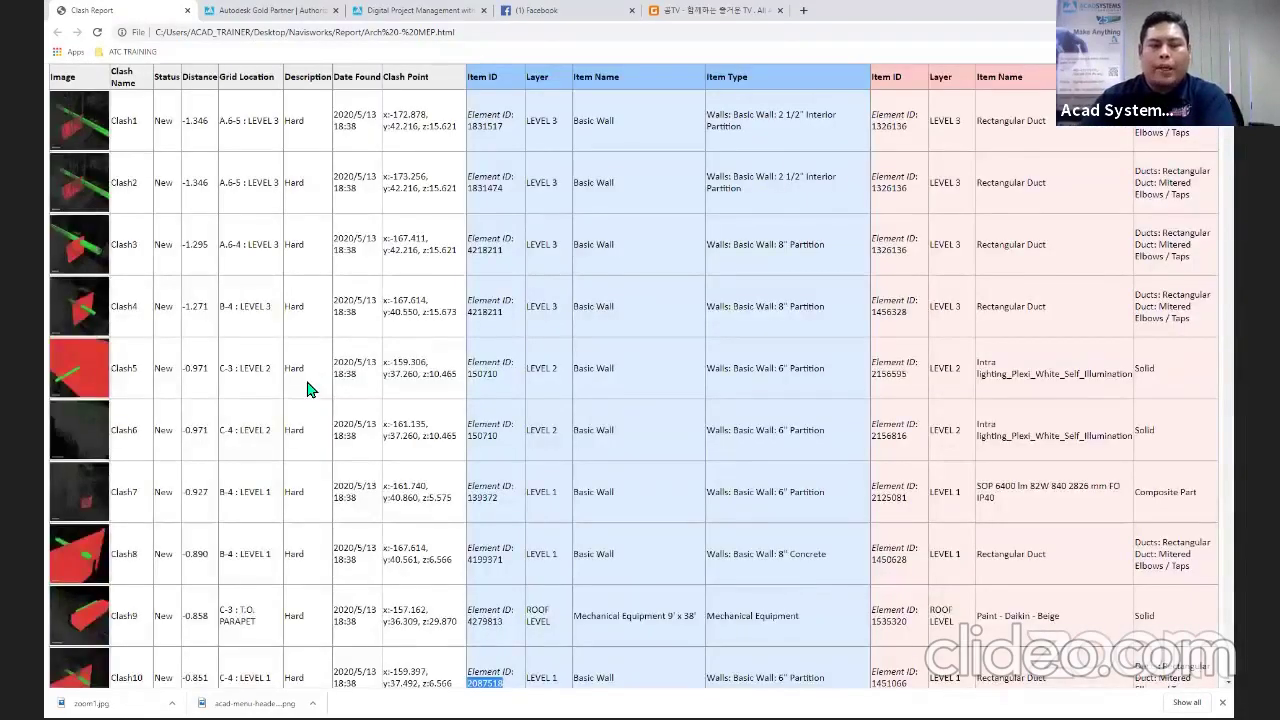
scroll(309, 390, "up", 2)
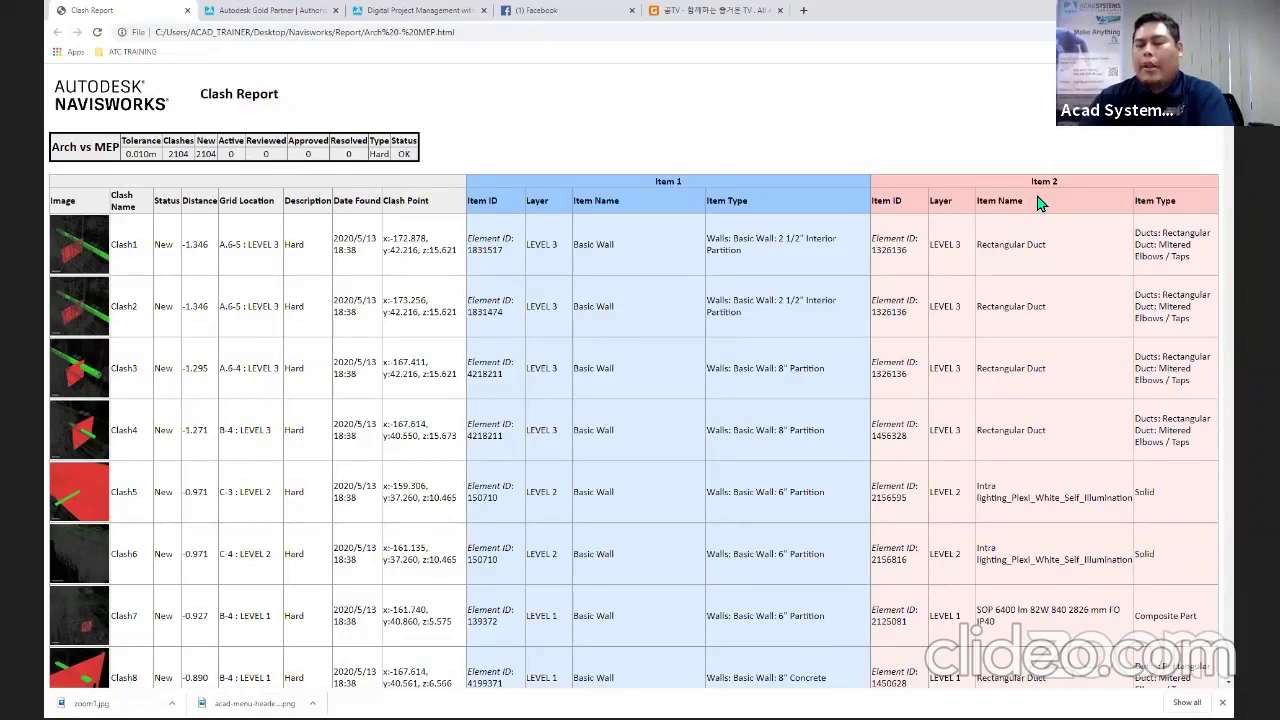
left_click_drag(467, 299, 504, 313)
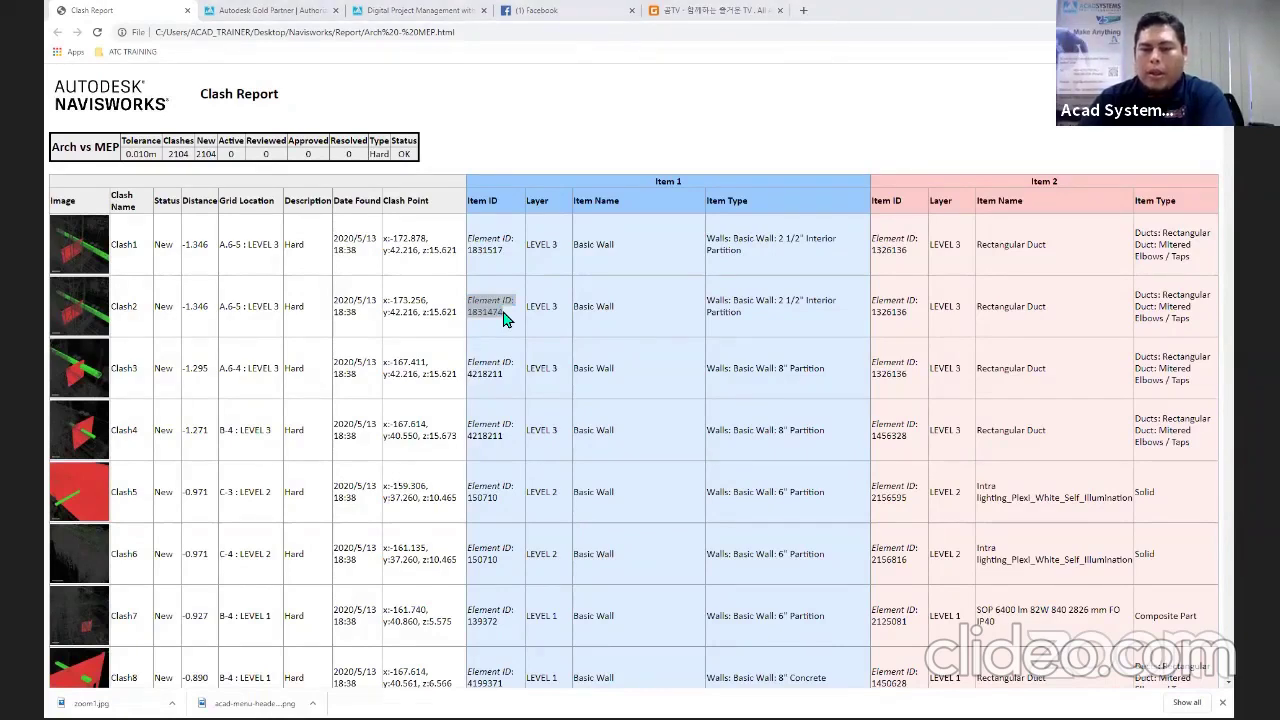
Switch to Revit and, in Section 5, widen the 6" Partition wall's rectangular opening to enclose the adjacent rectangular duct and small pipe.
key("alt+Tab")
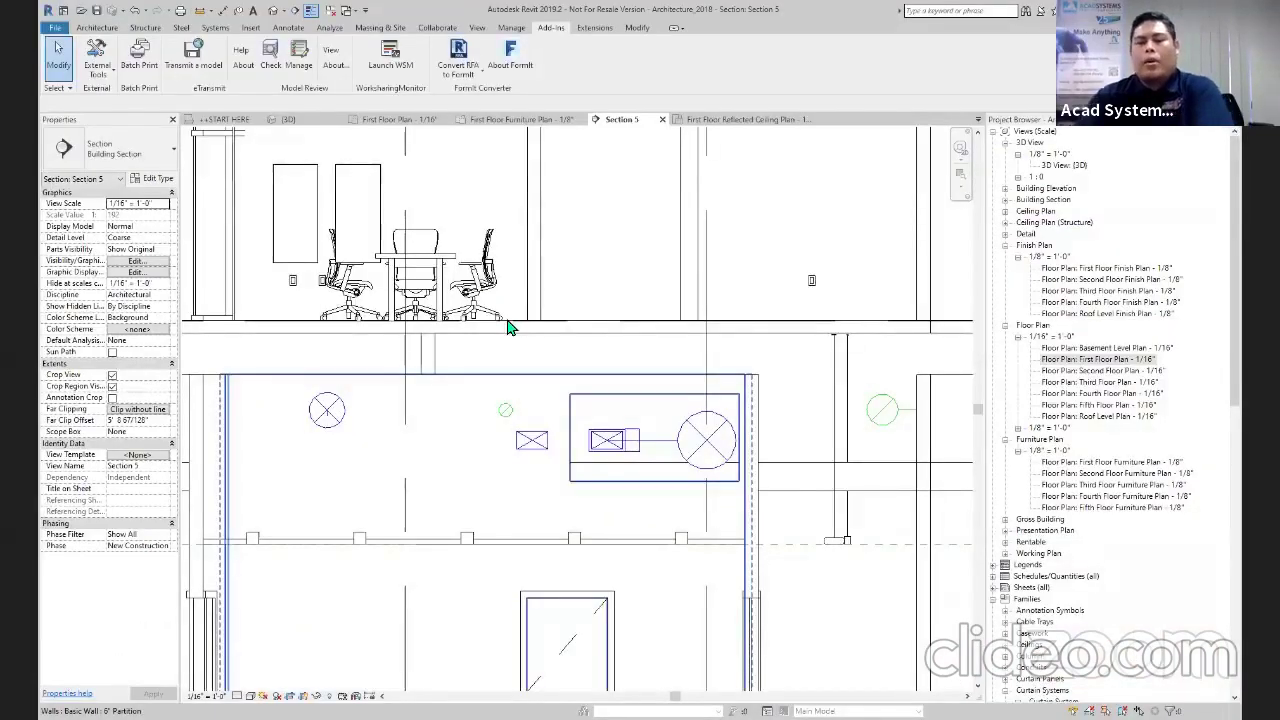
scroll(567, 385, "down", 2)
left_click(567, 385)
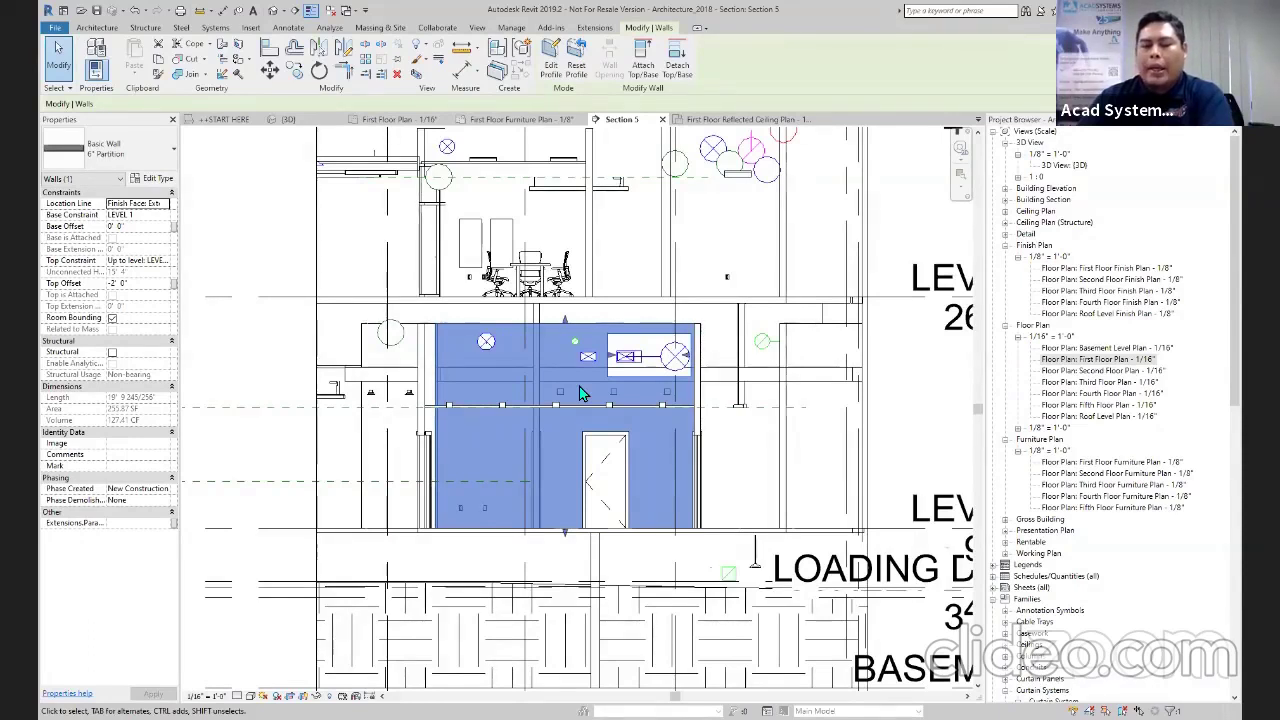
scroll(585, 393, "up", 5)
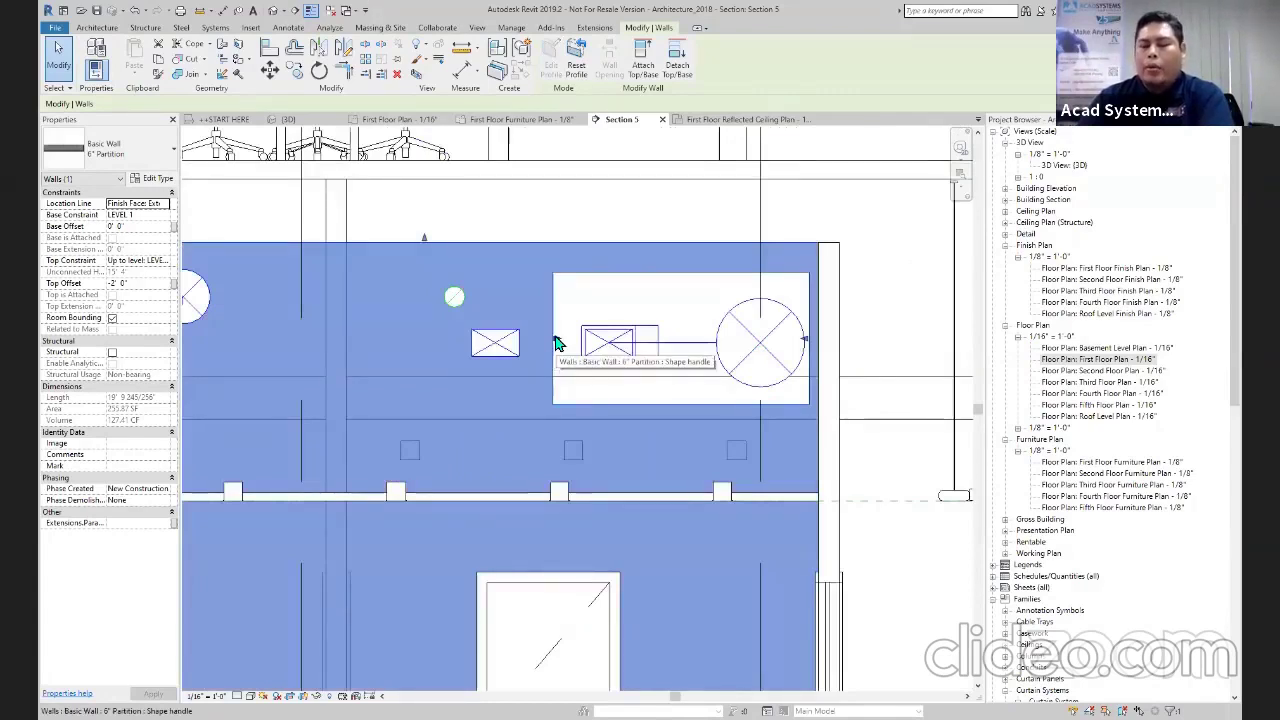
middle_click_drag(557, 343, 666, 343)
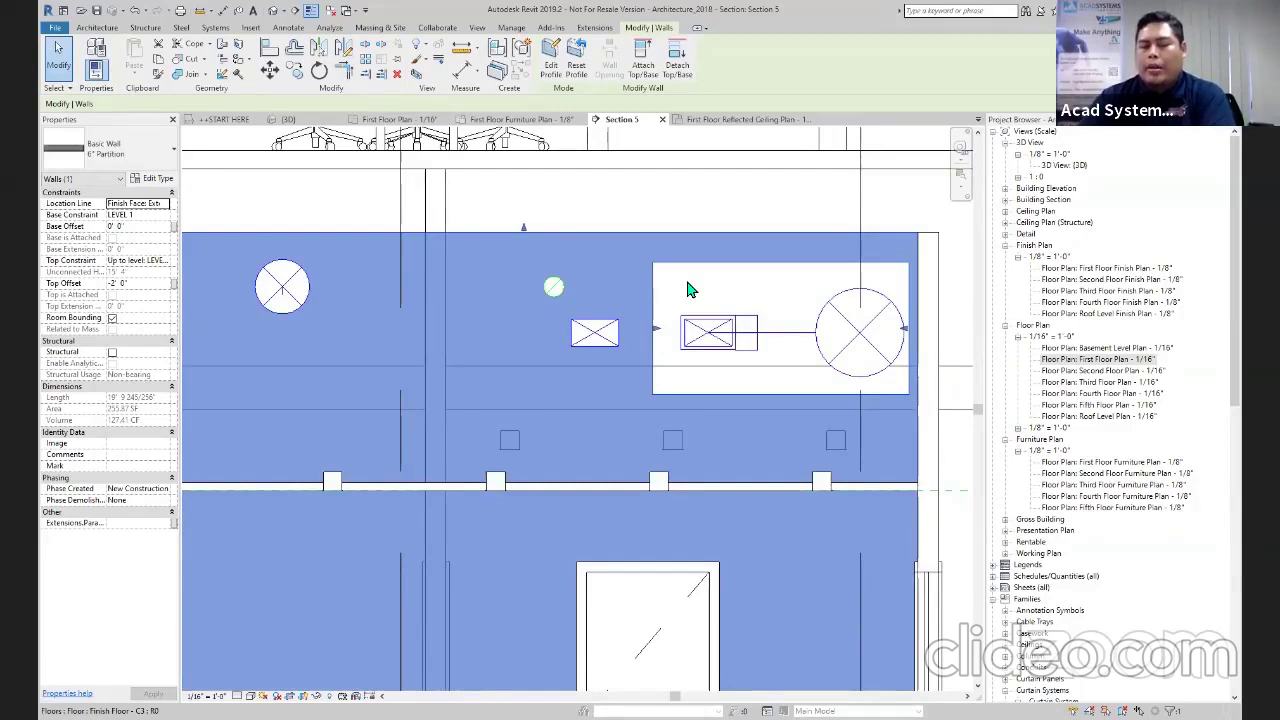
scroll(562, 300, "down", 1)
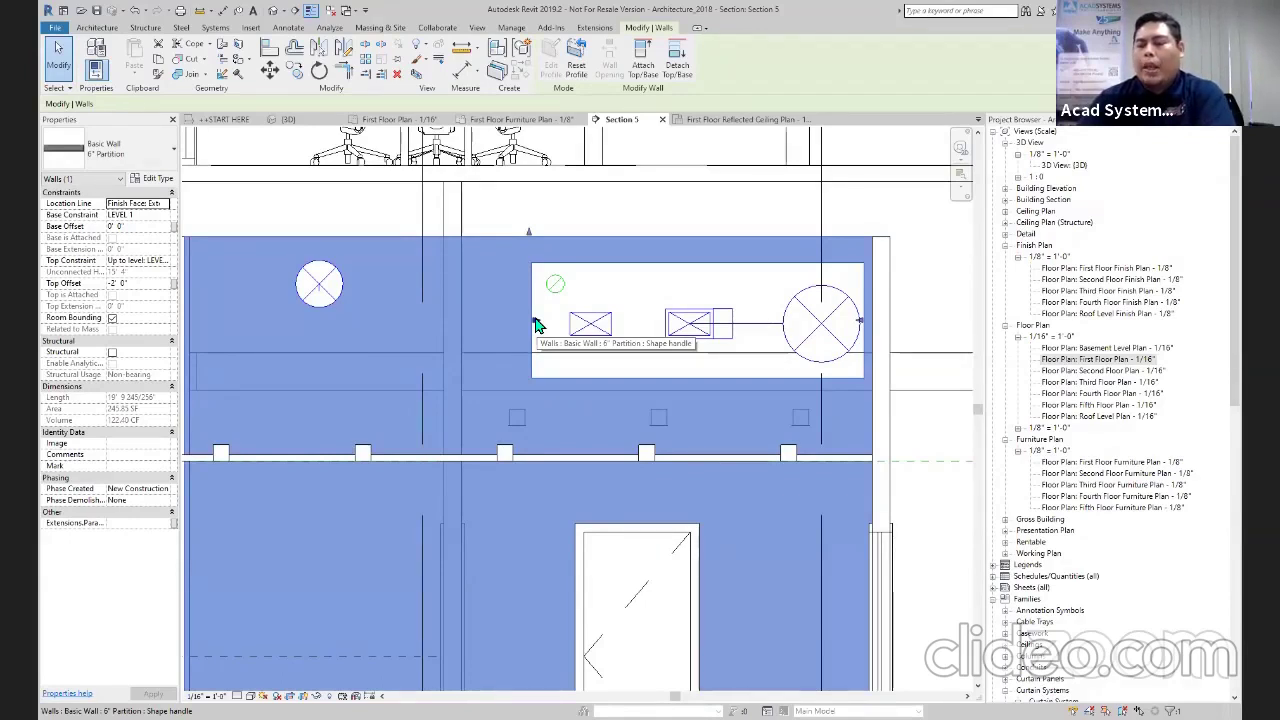
Edit the wall's profile with separate openings: circles around the round duct and small pipe, rectangles around the two rectangular ducts.
double_click(537, 325)
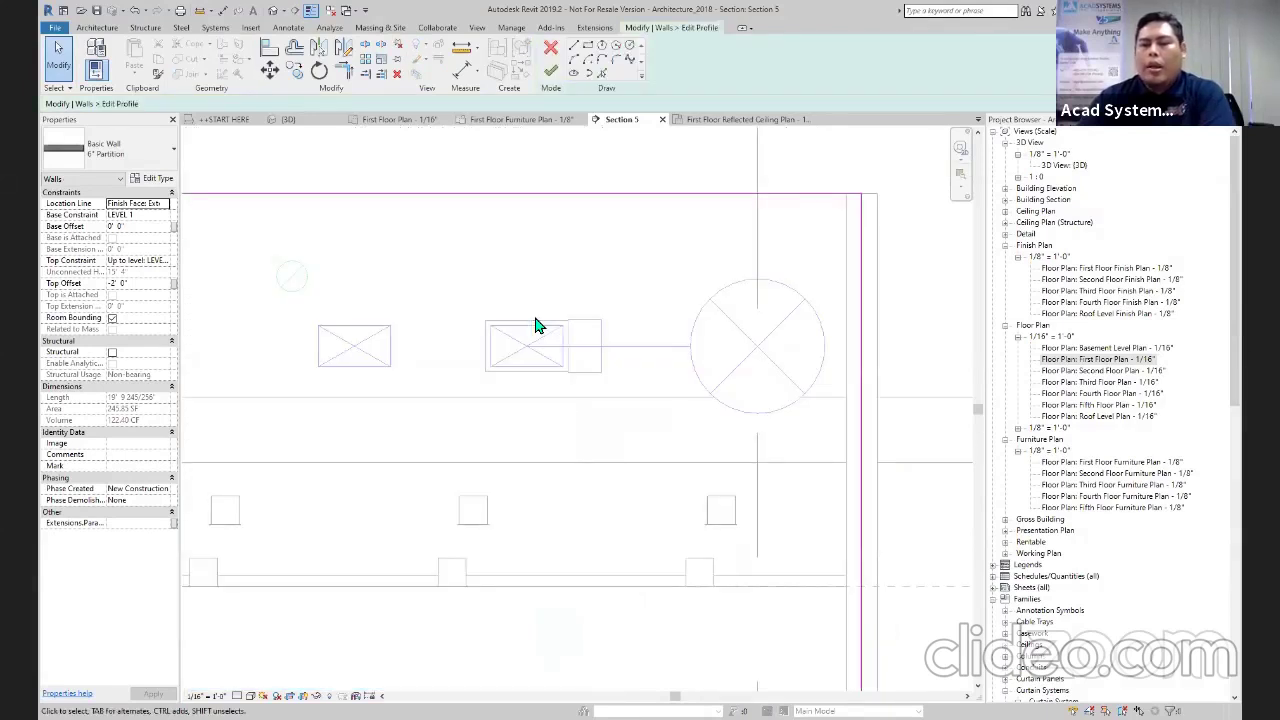
left_click(628, 50)
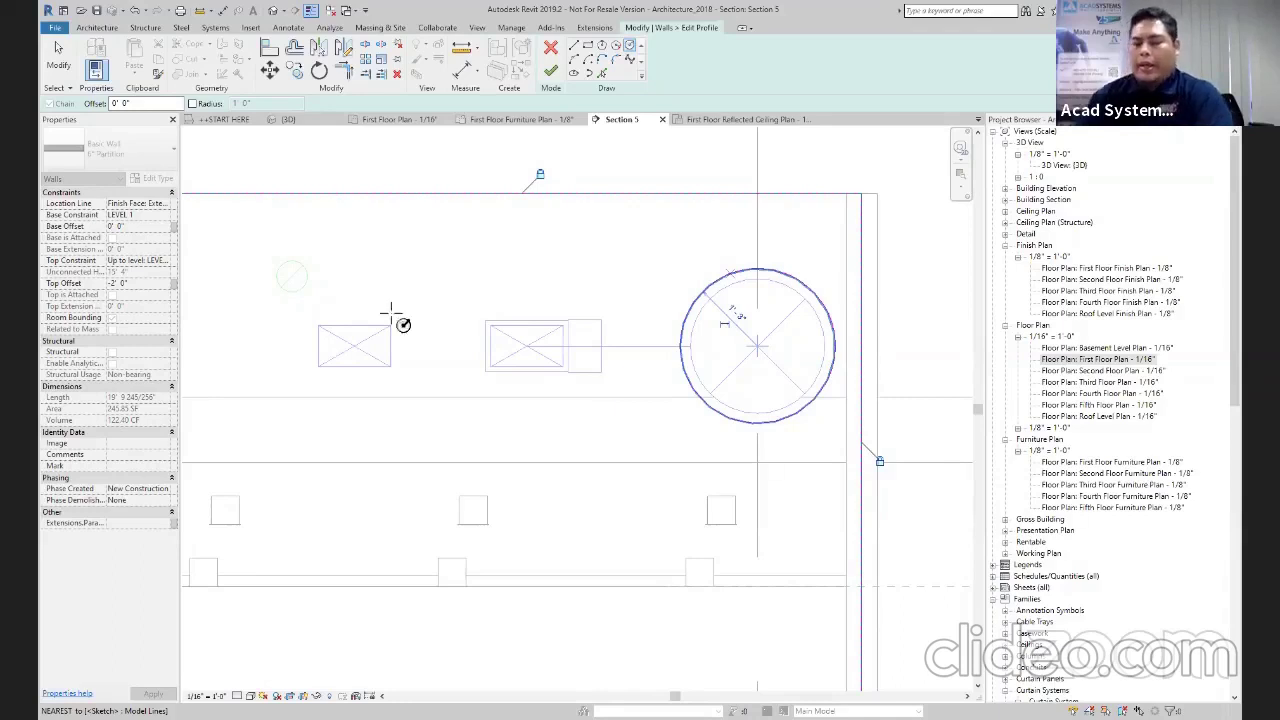
middle_click_drag(394, 309, 500, 309)
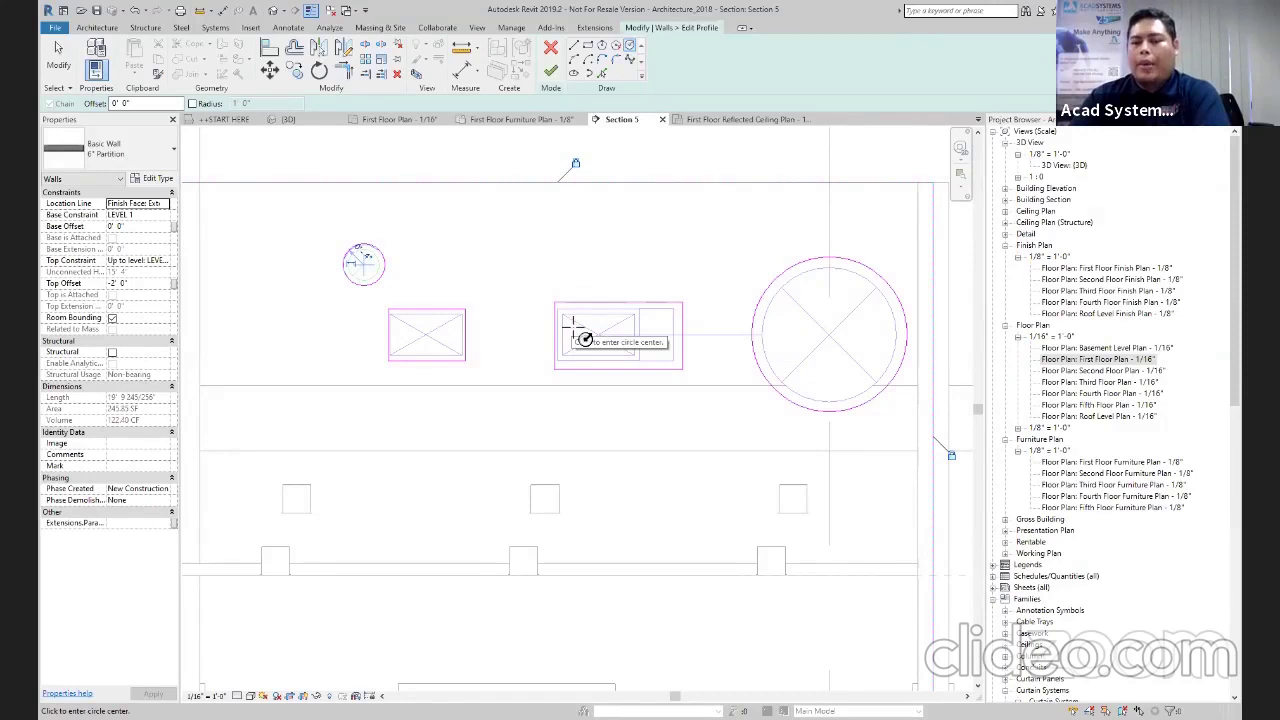
key("Escape")
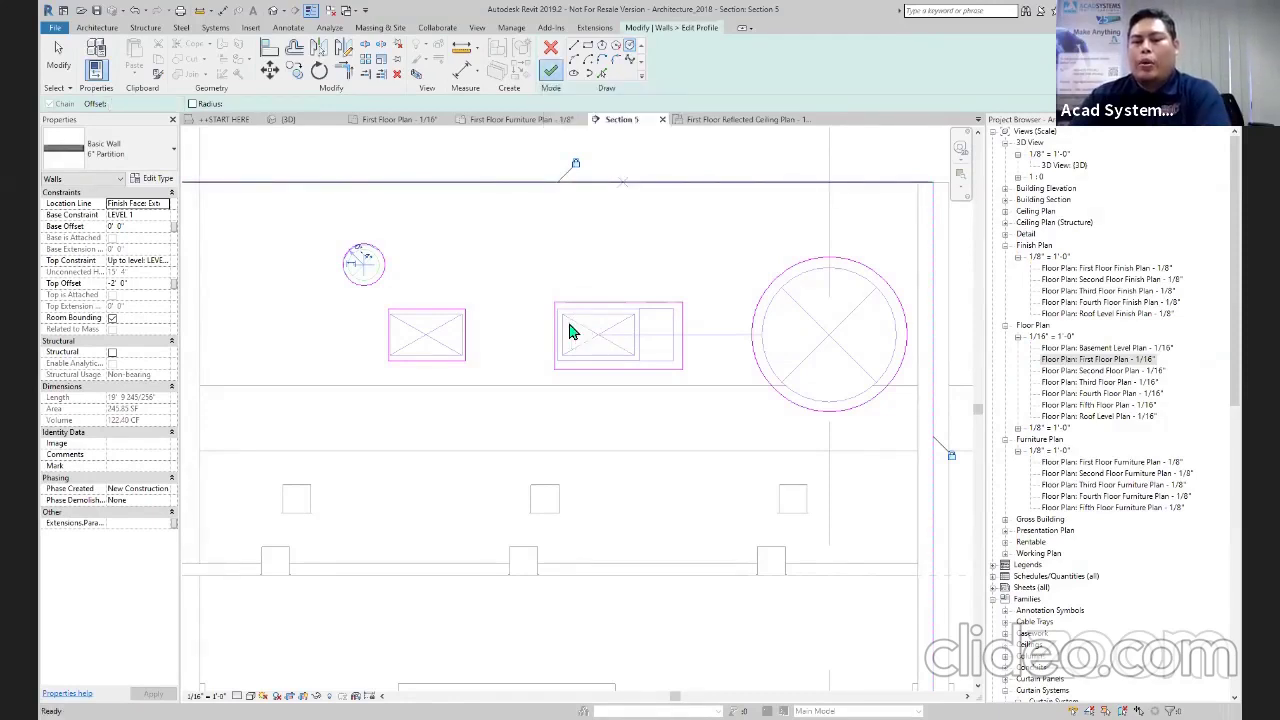
double_click(556, 338)
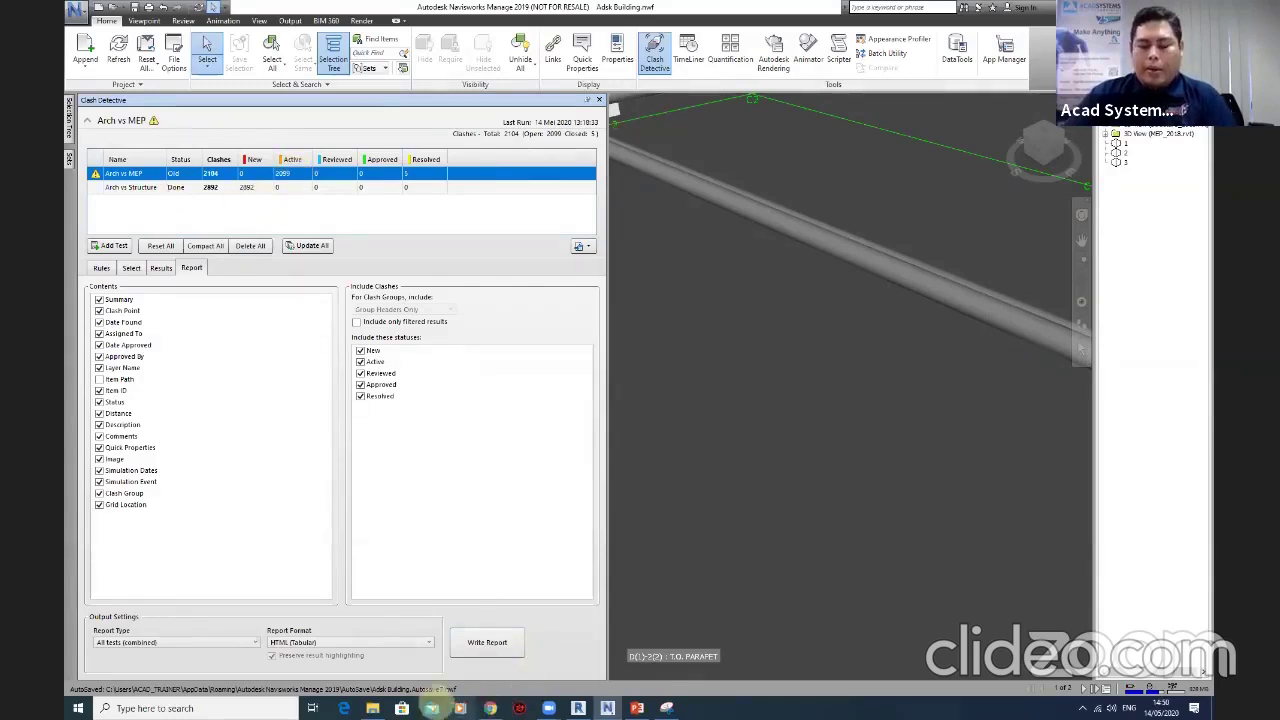
Open the Adsk Building clash report in the browser from the Report folder inside the desktop's Navisworks folder.
mouse_move(372, 700)
left_click(370, 645)
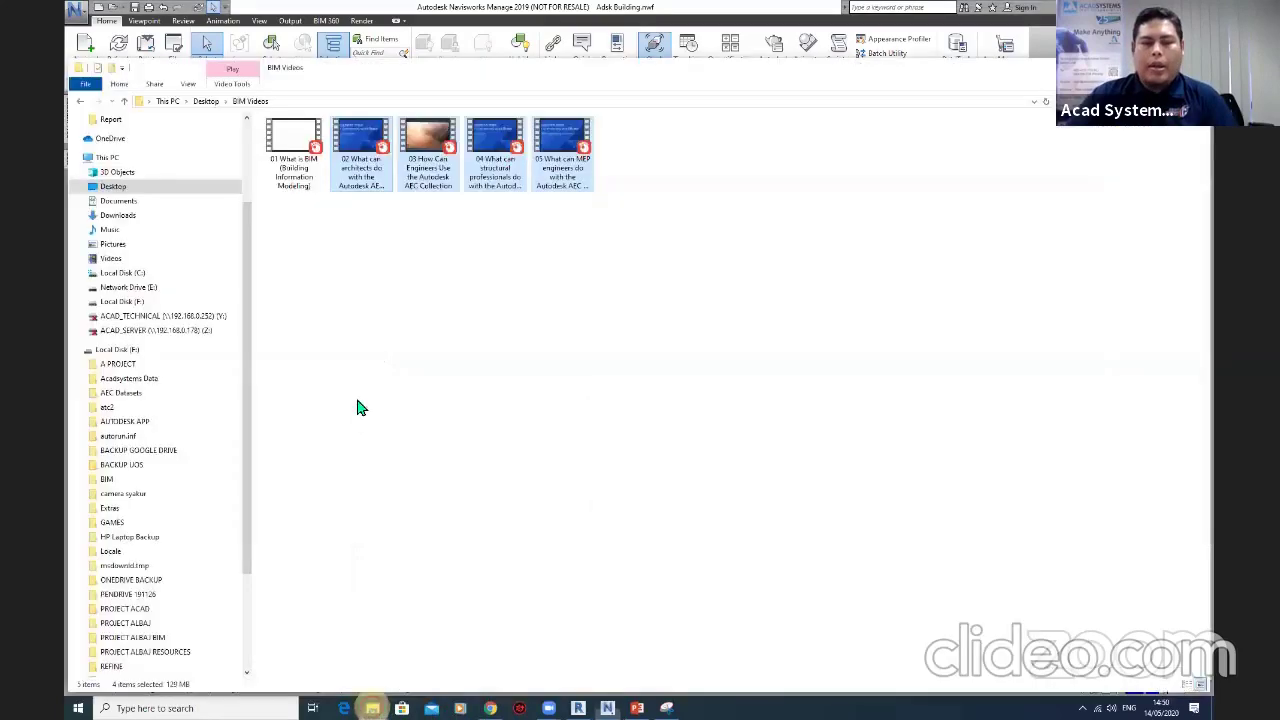
left_click(372, 700)
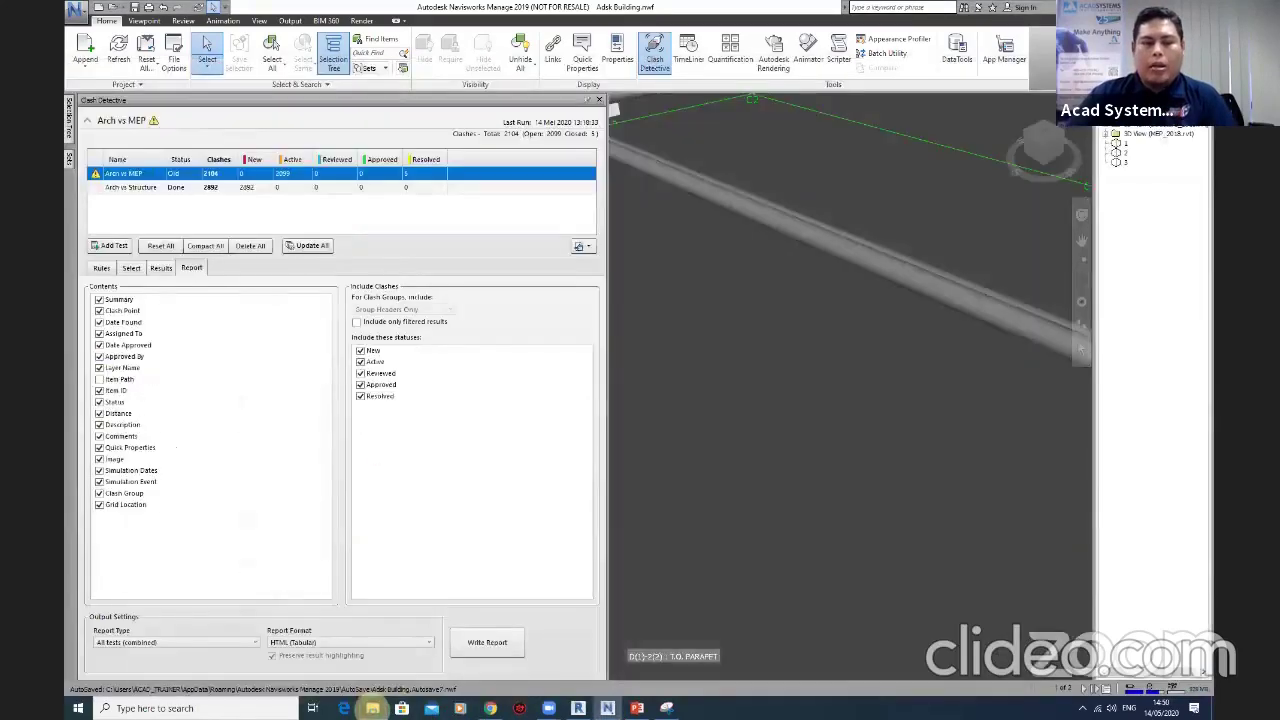
left_click(354, 651)
left_click(112, 188)
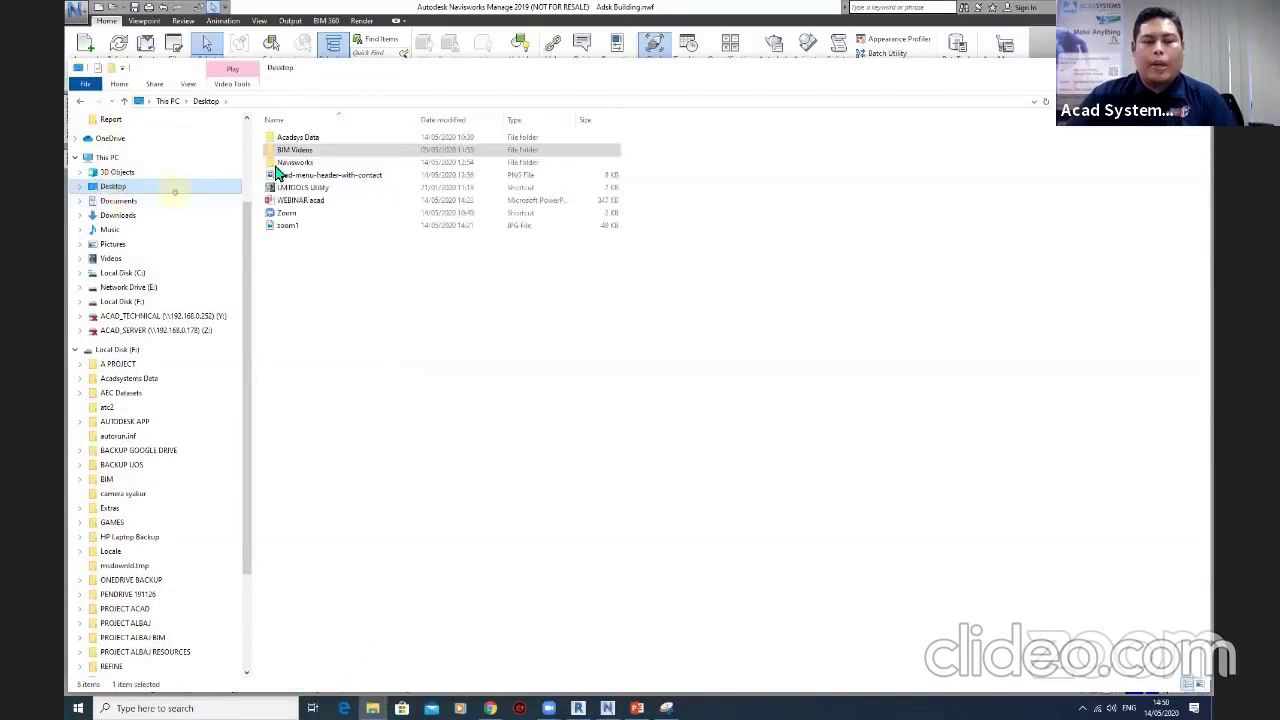
double_click(287, 160)
double_click(298, 163)
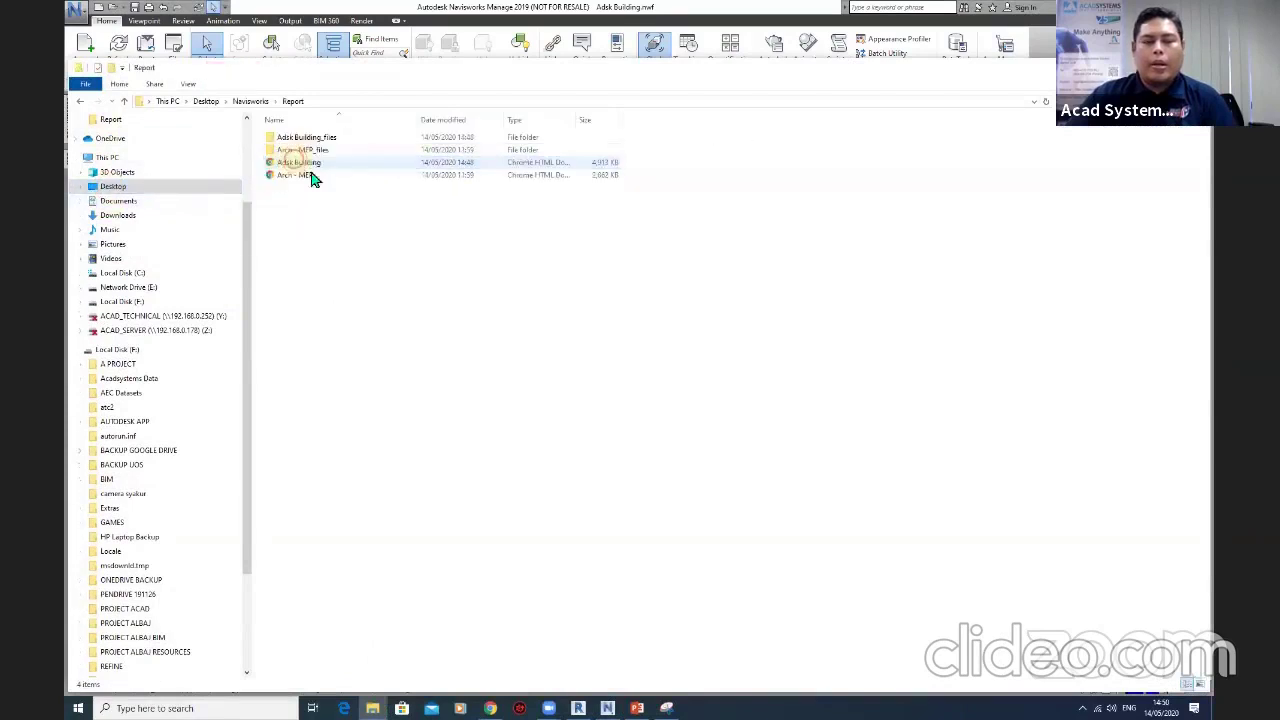
double_click(314, 174)
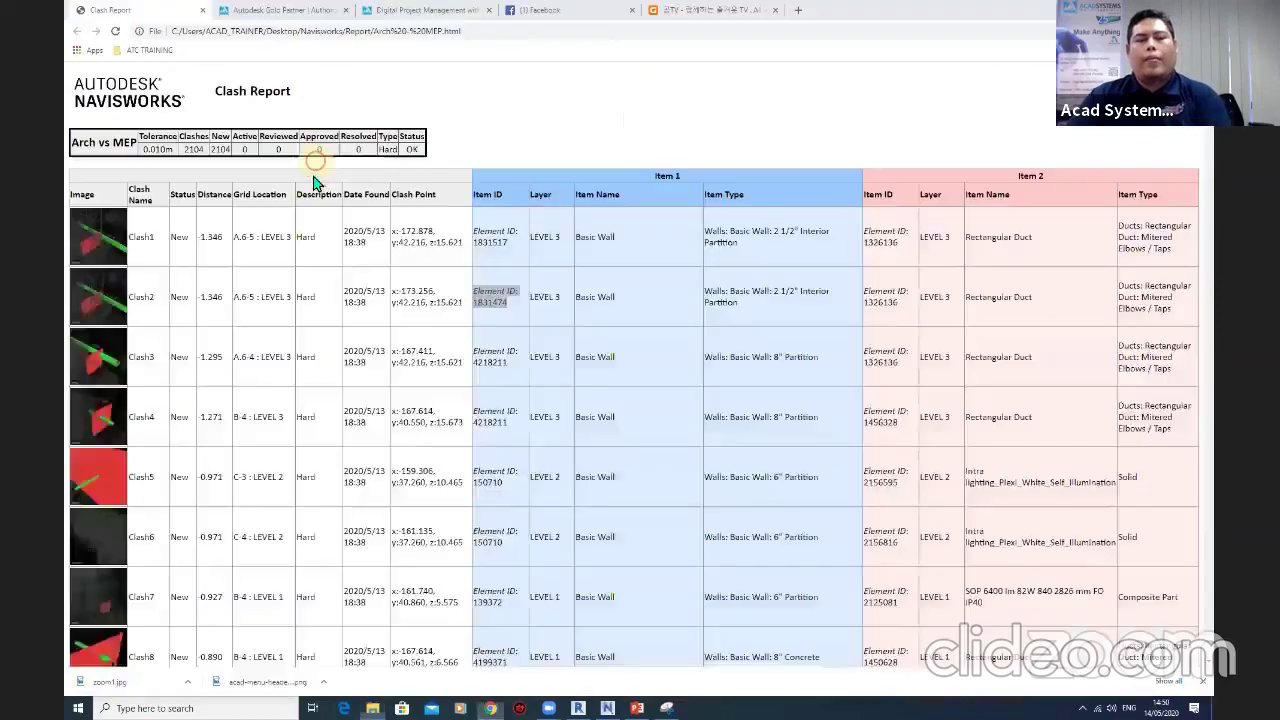
left_click(268, 300)
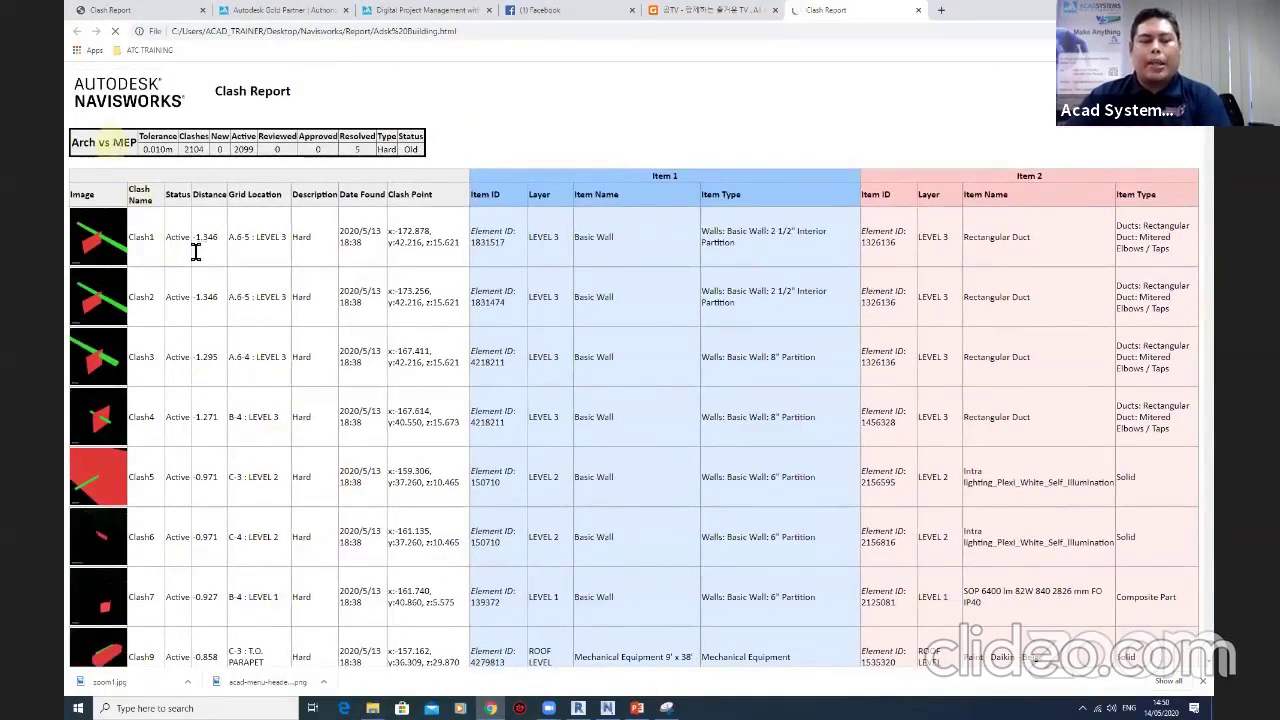
Examine the Arch vs MEP clashes in the Adsk Building report, from Clash1 to beyond Clash1500.
scroll(194, 251, "down", 3)
scroll(194, 251, "down", 15)
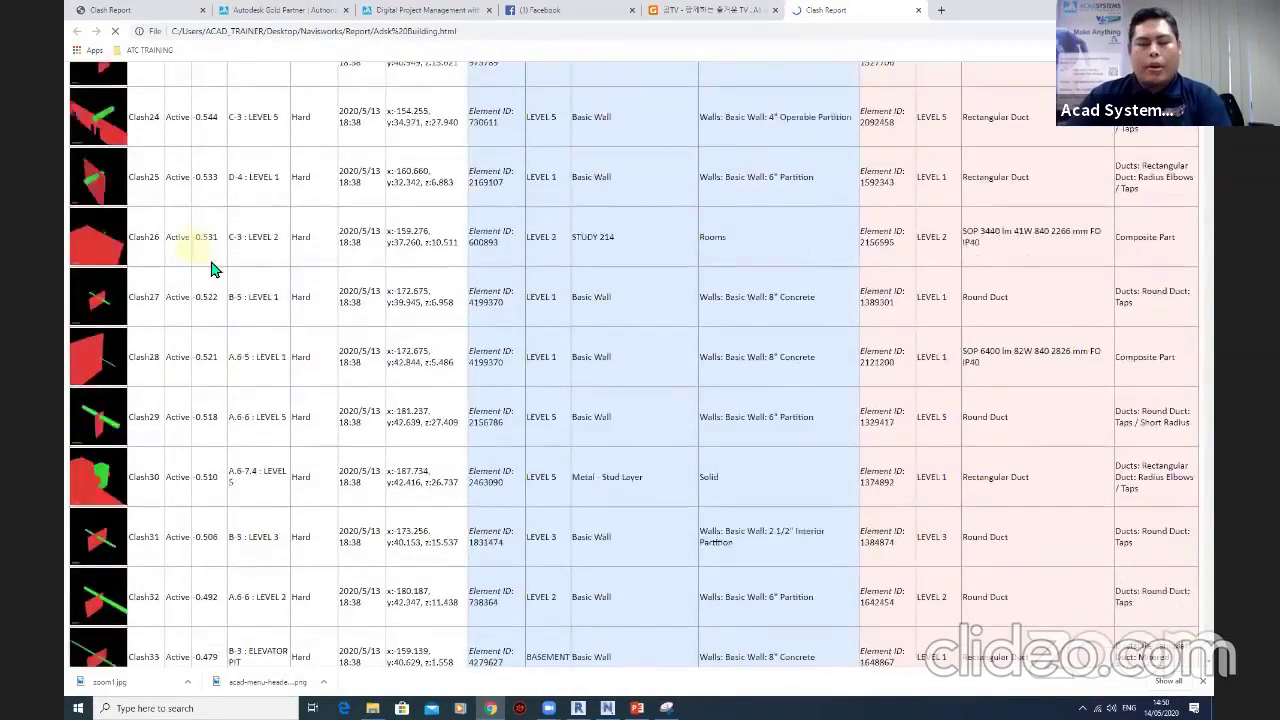
scroll(212, 268, "down", 20)
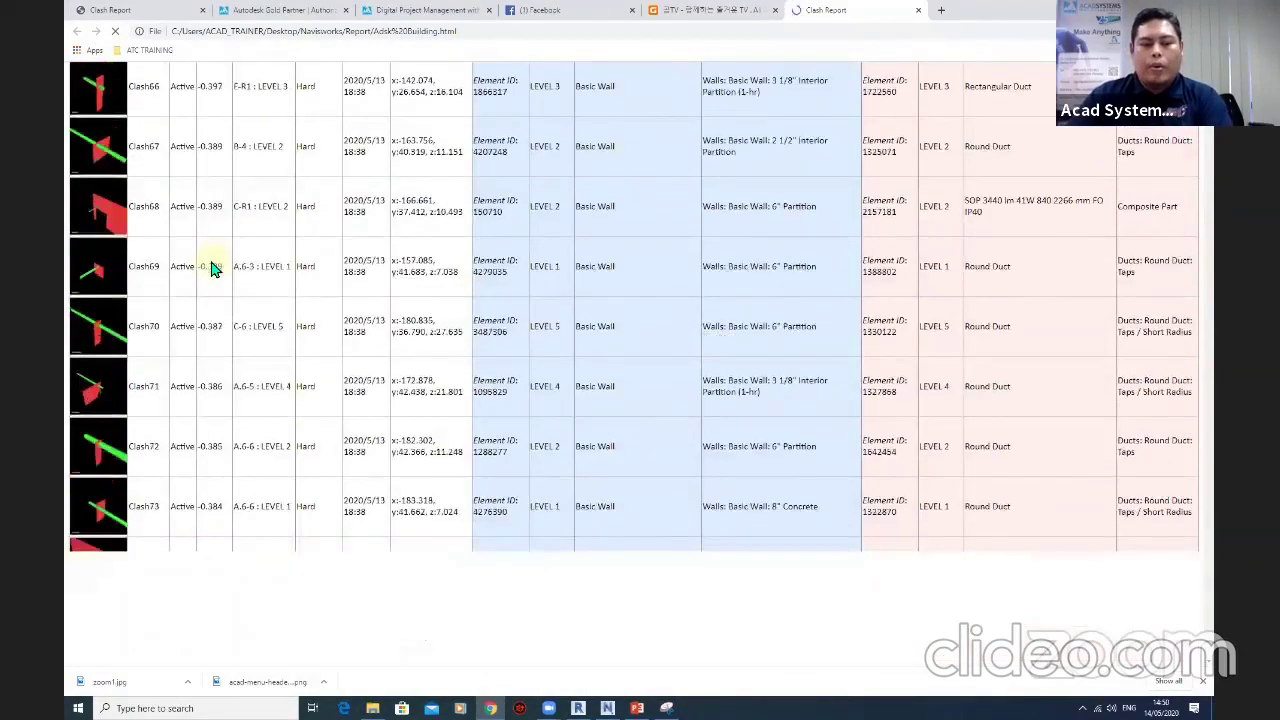
scroll(212, 268, "down", 10)
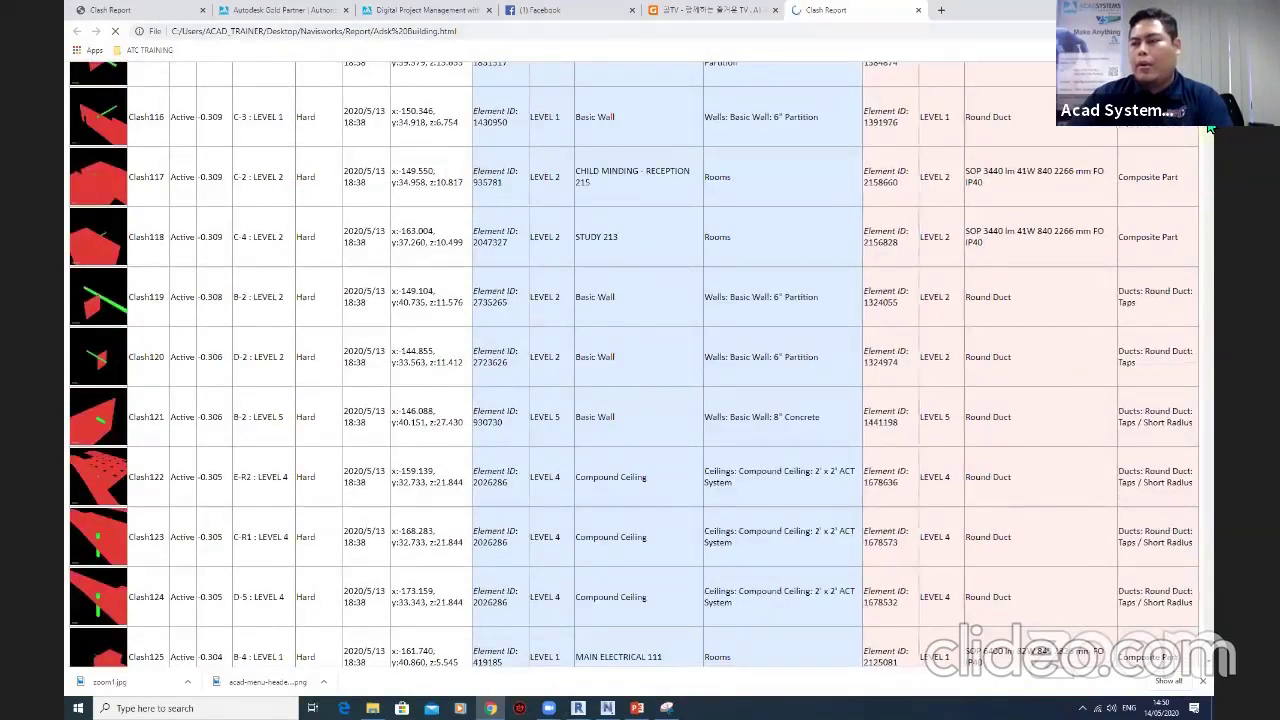
scroll(1192, 430, "down", 20)
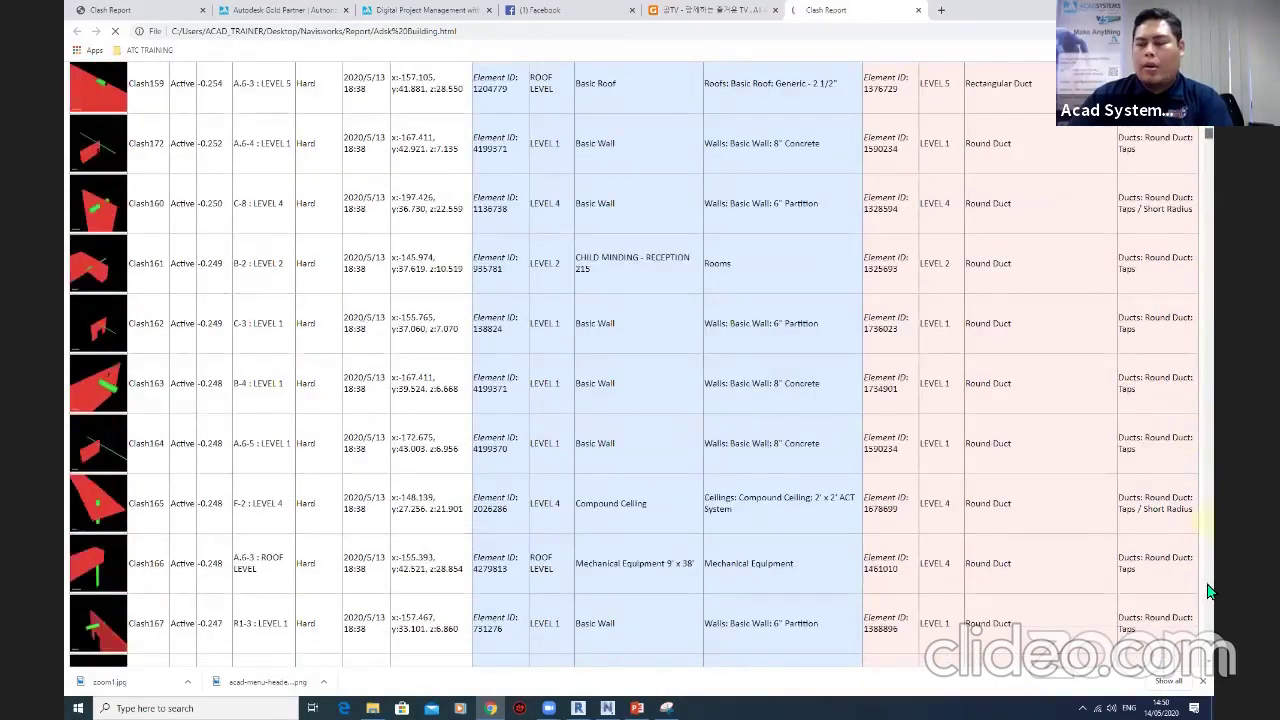
scroll(1208, 608, "down", 20)
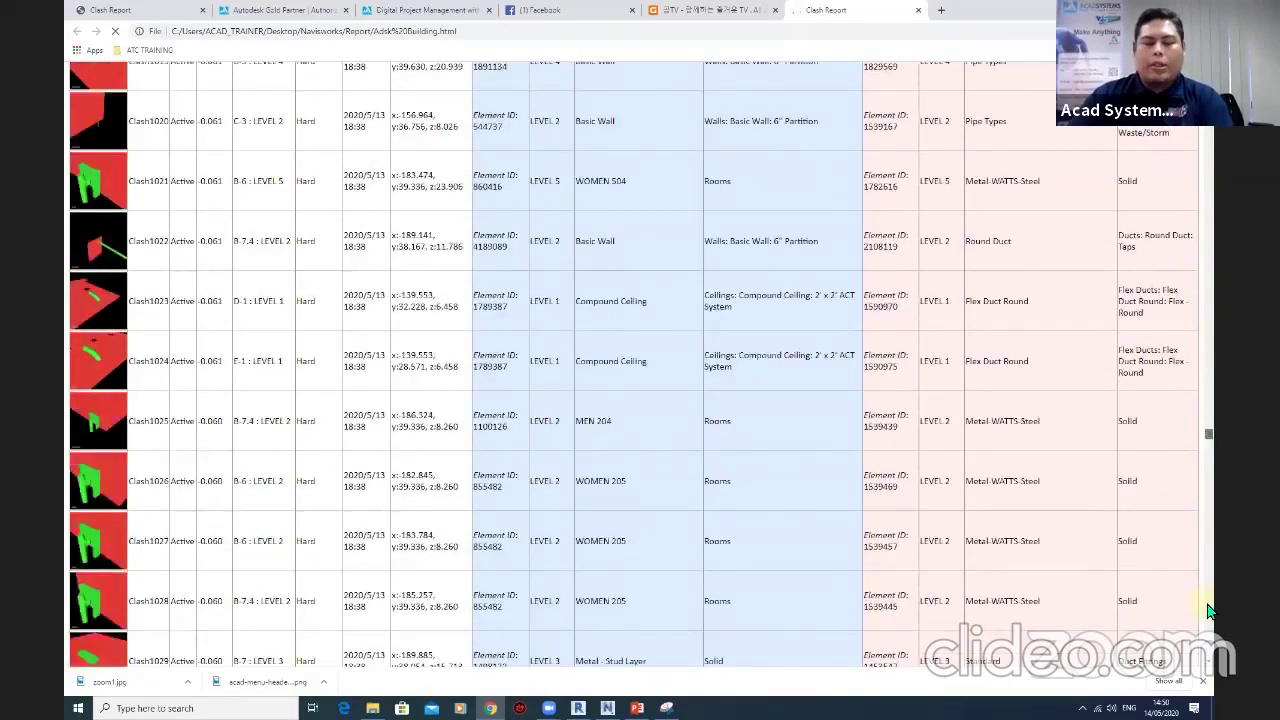
left_click(1208, 612)
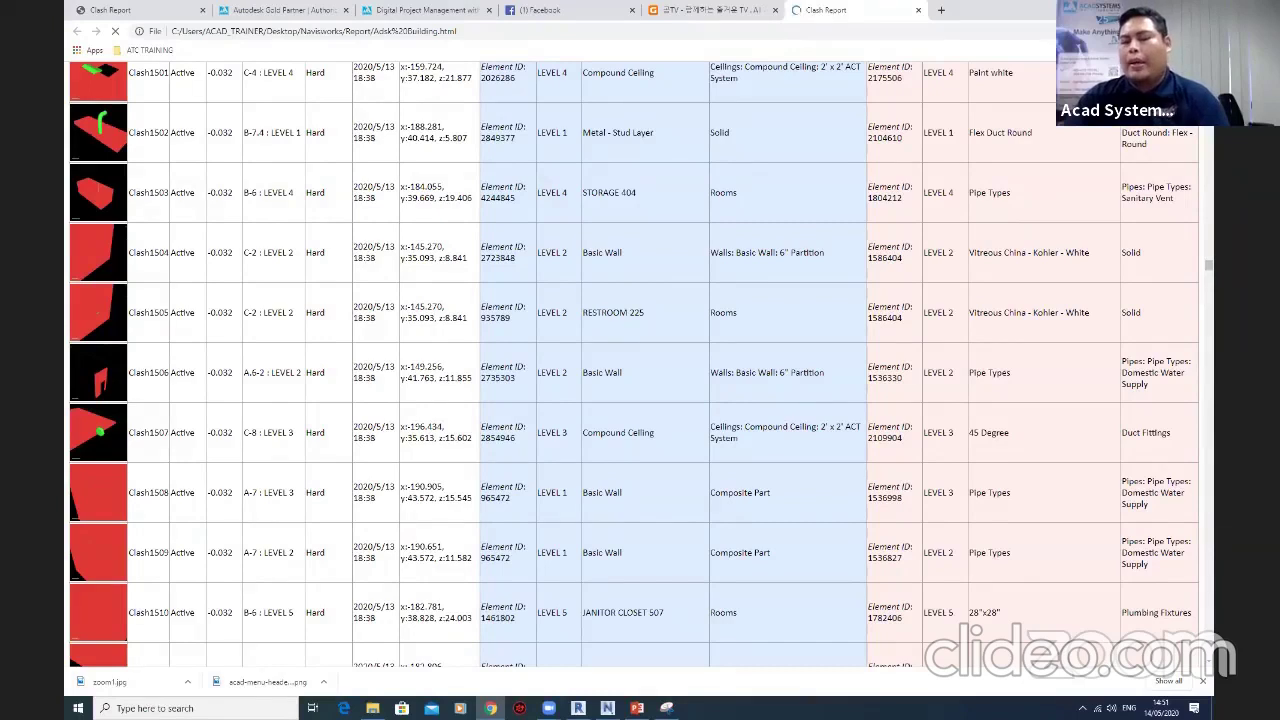
Leave the report and its folder, return to Navisworks and open the TimeLiner-Equipment model from the project's sheets.
left_click(598, 237)
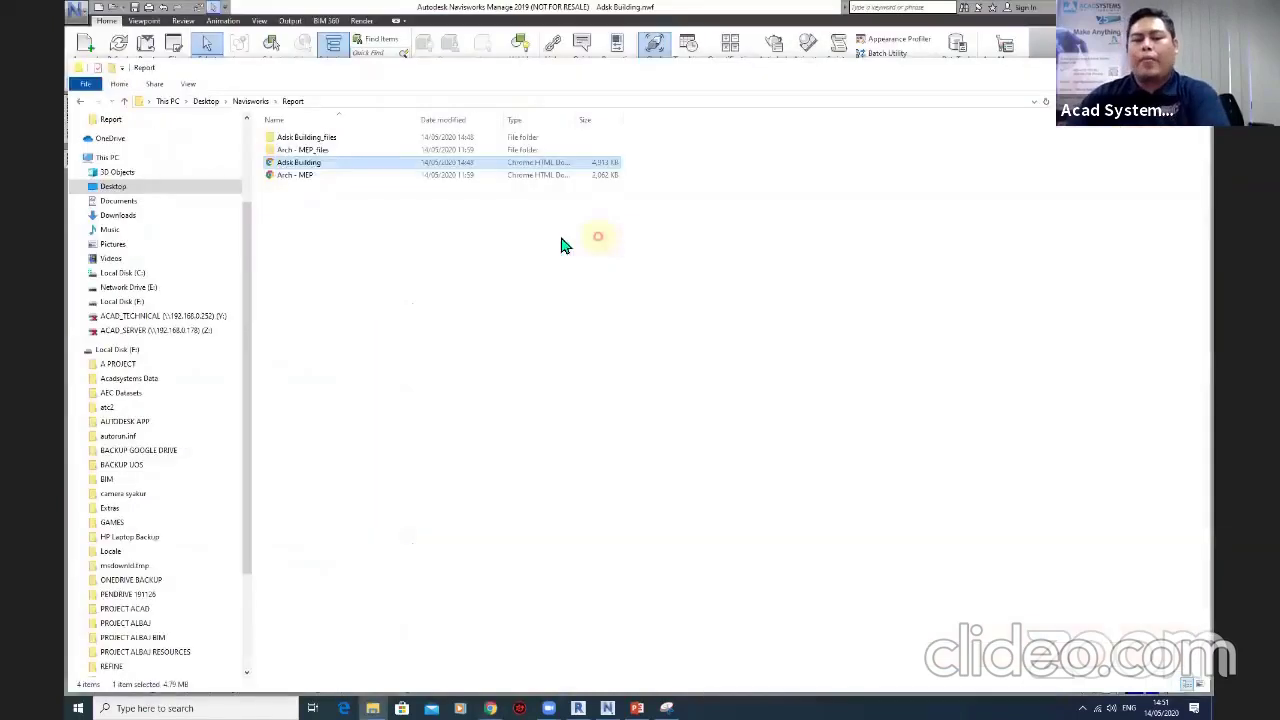
left_click(430, 243)
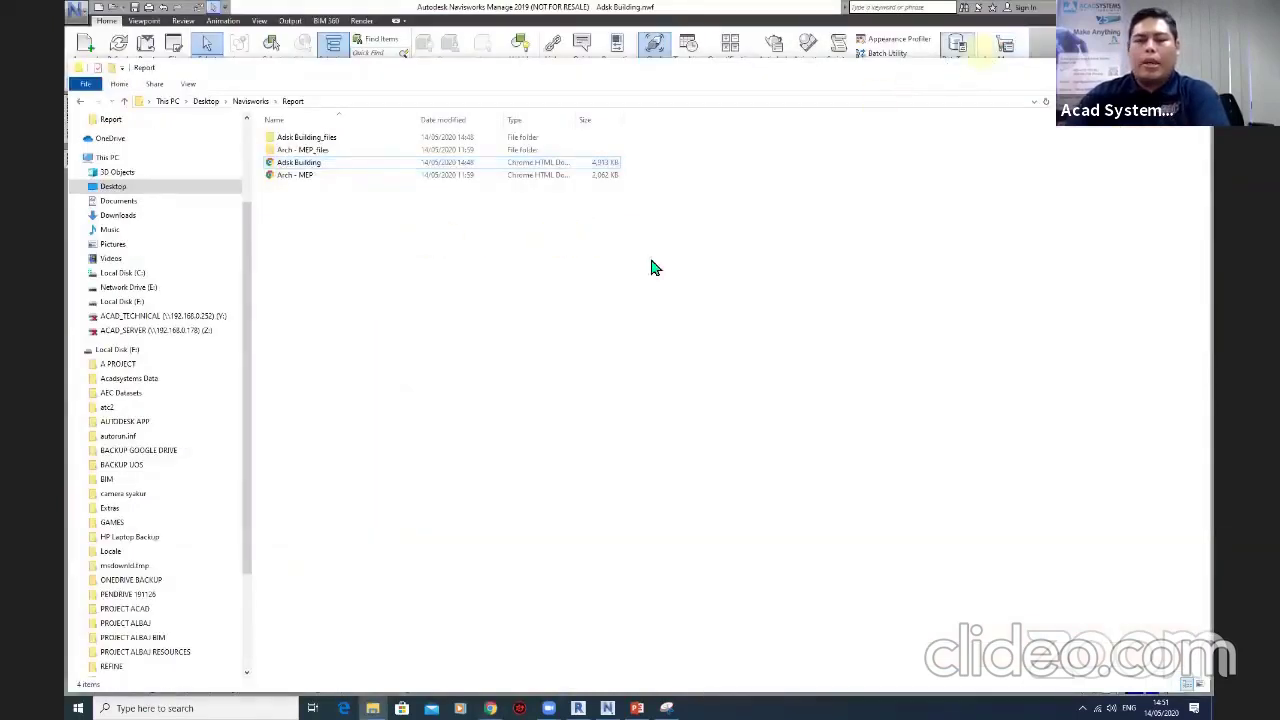
left_click(280, 8)
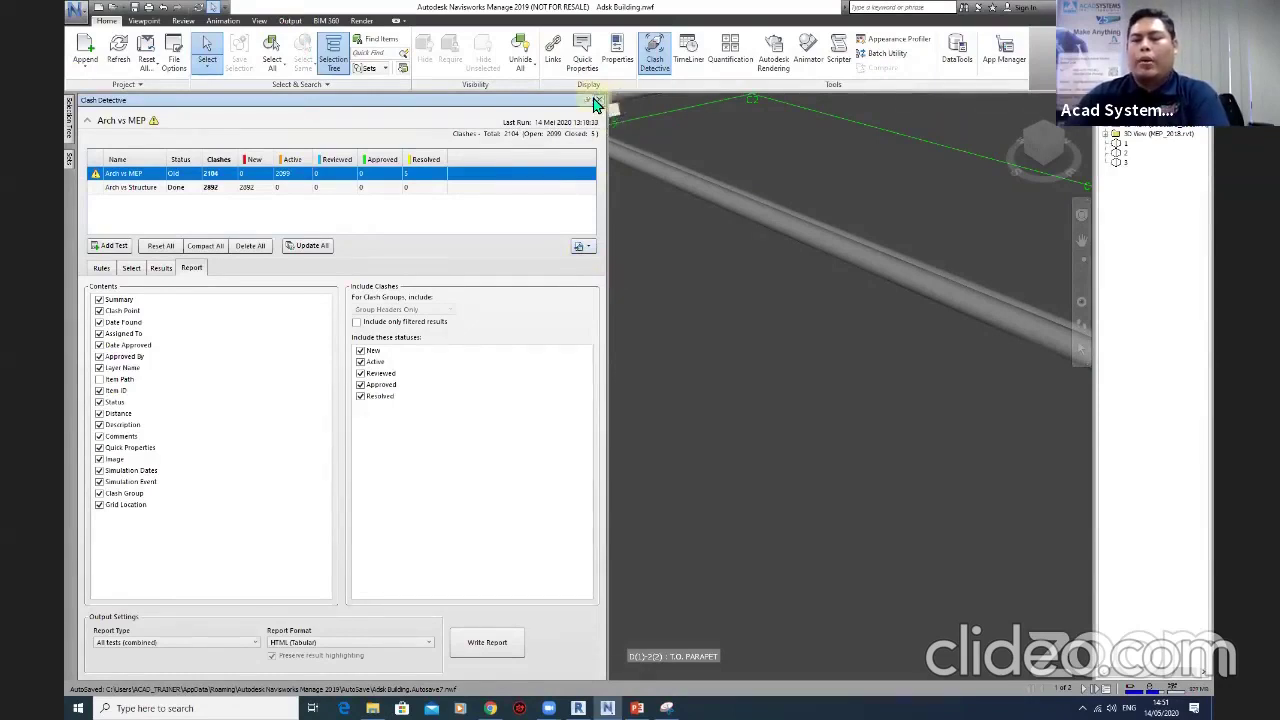
left_click(1106, 688)
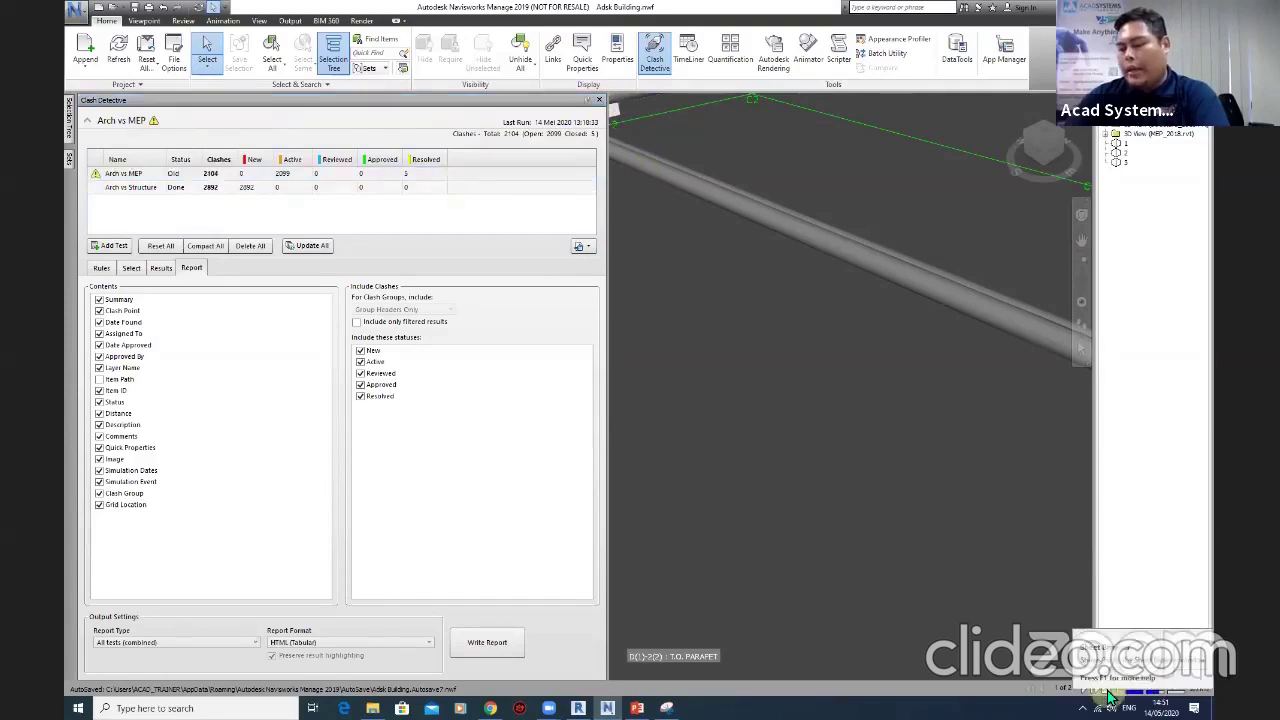
double_click(1105, 154)
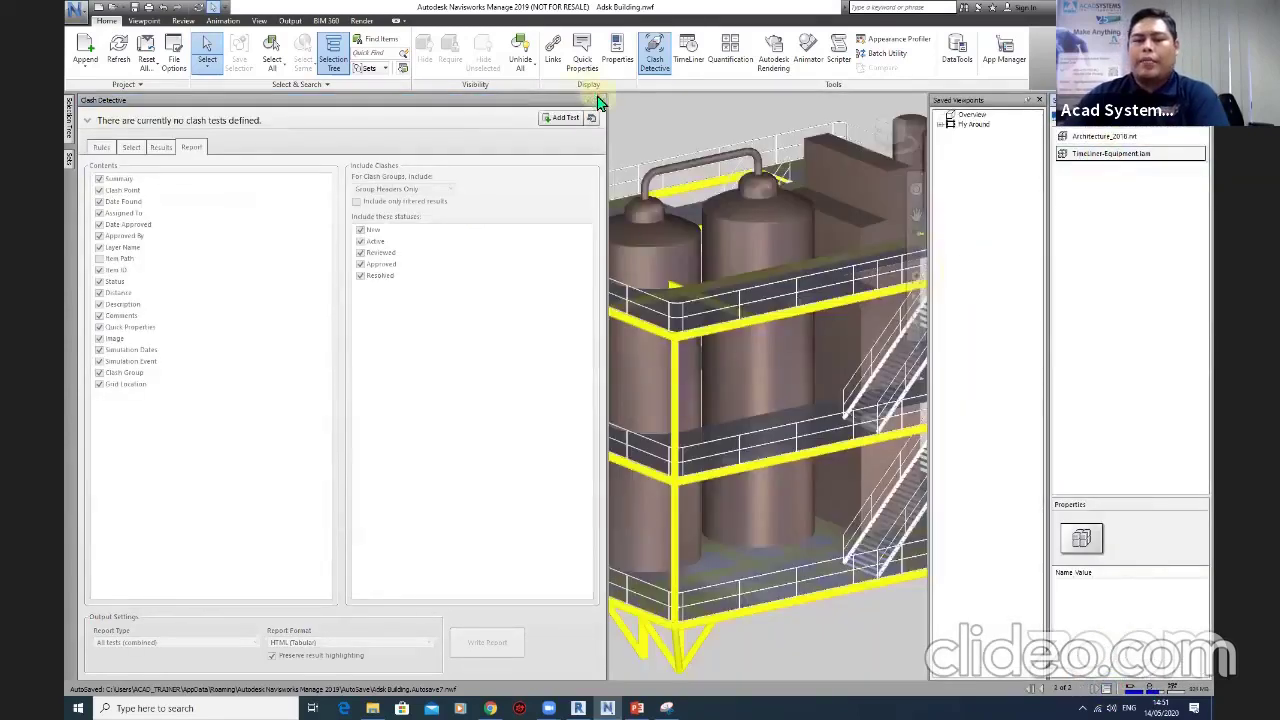
Put away Clash Detective, open TimeLiner and show its task list together with the model.
left_click(599, 100)
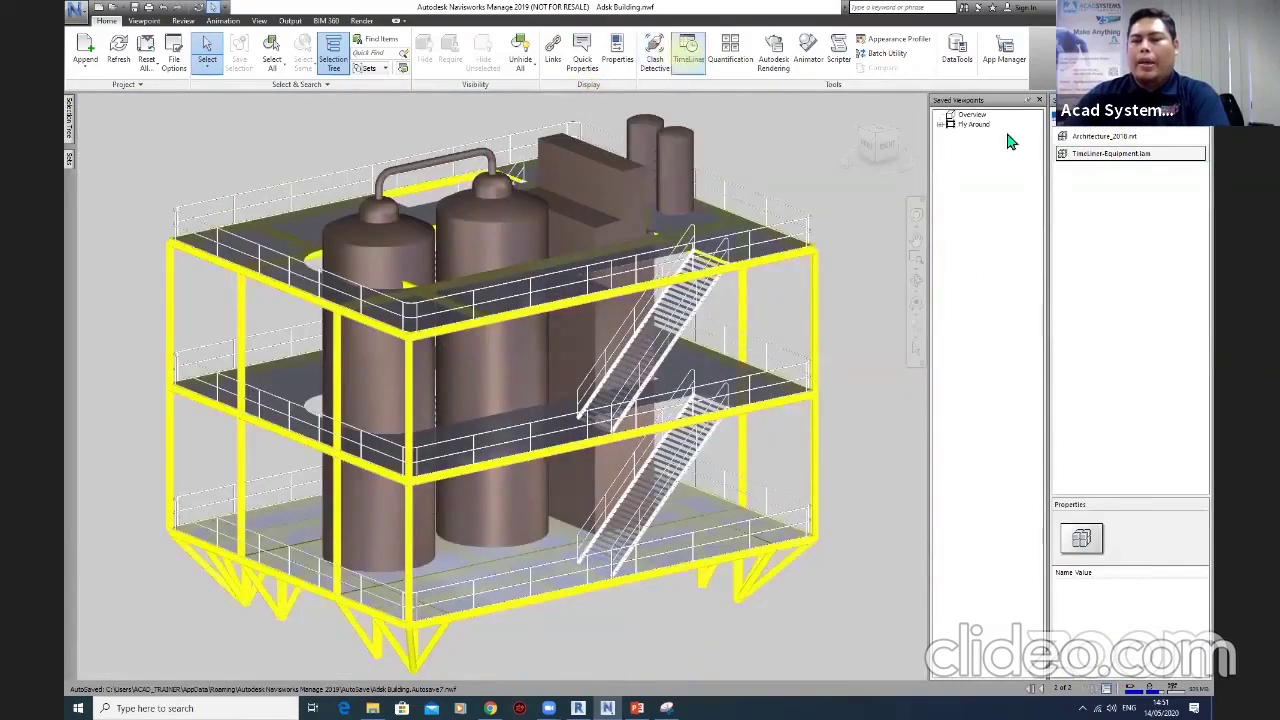
left_click(687, 50)
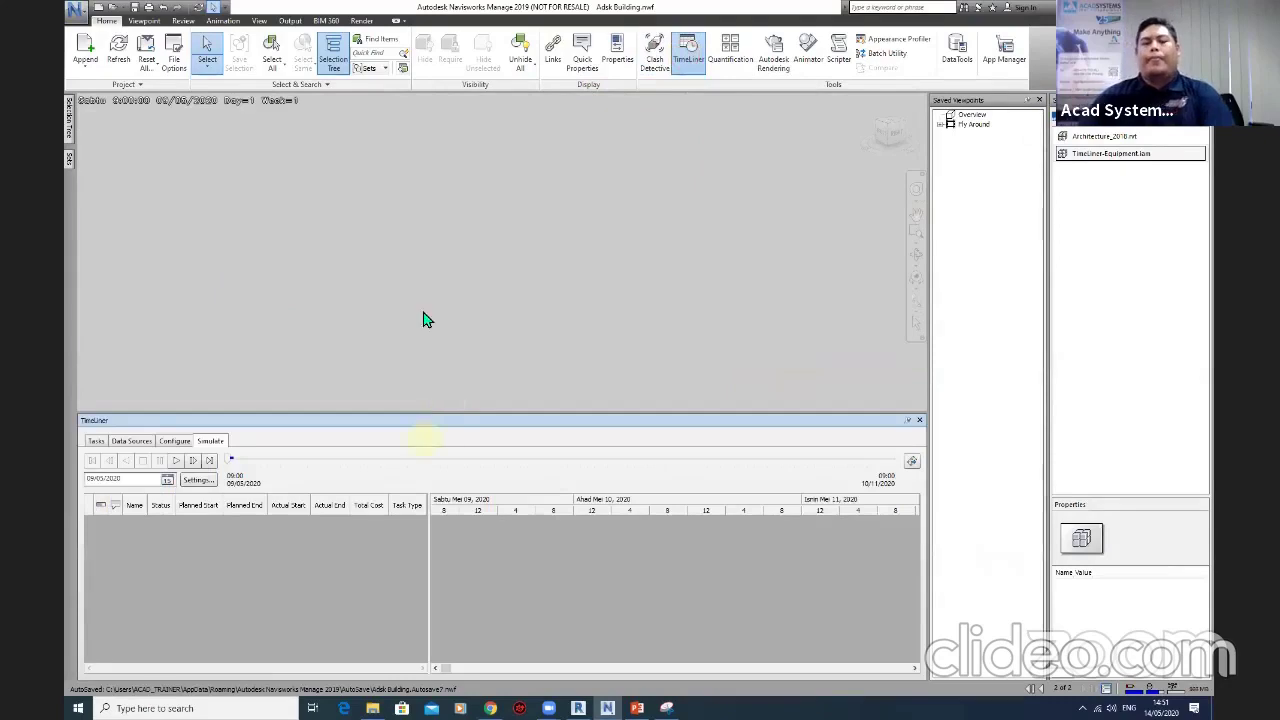
left_click(378, 303)
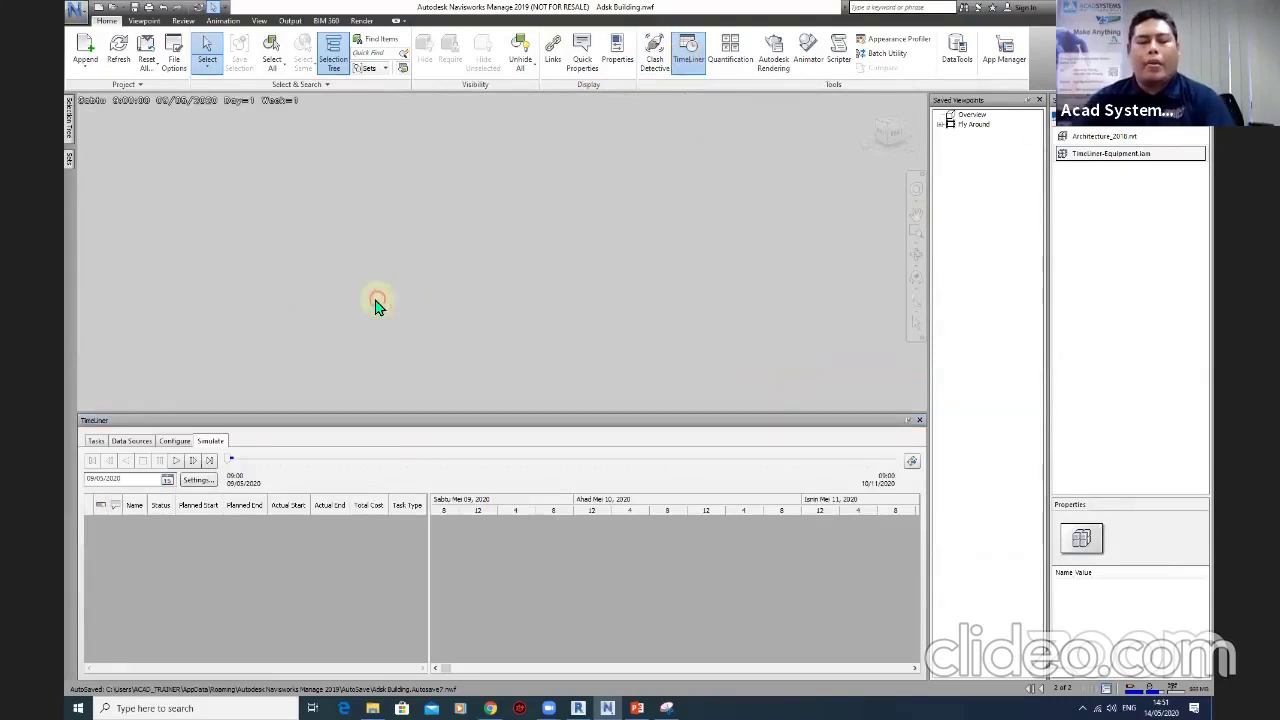
left_click(95, 440)
mouse_move(473, 260)
middle_mouse_down("shift")
mouse_move(709, 283)
mouse_move(486, 280)
mouse_move(492, 292)
middle_mouse_up("shift")
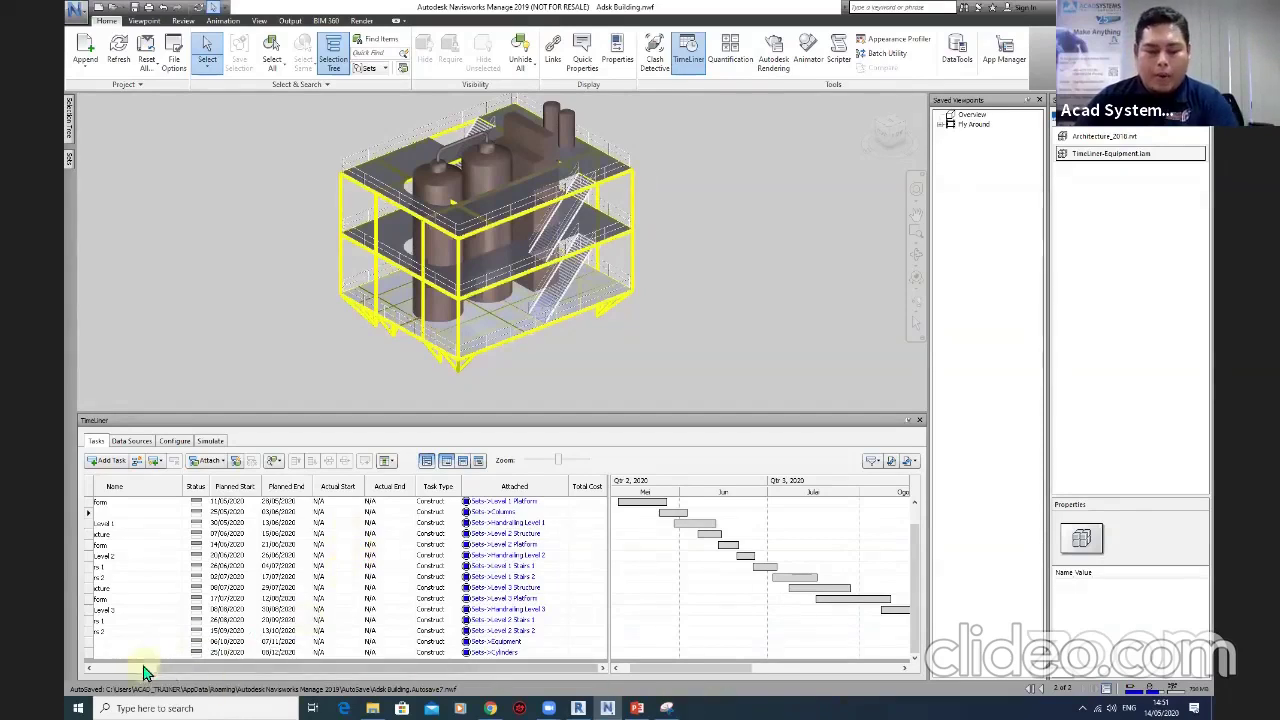
Examine the TimeLiner task table from task names to attached sets, with the Level 1 Platform task selected.
left_click_drag(183, 673, 160, 673)
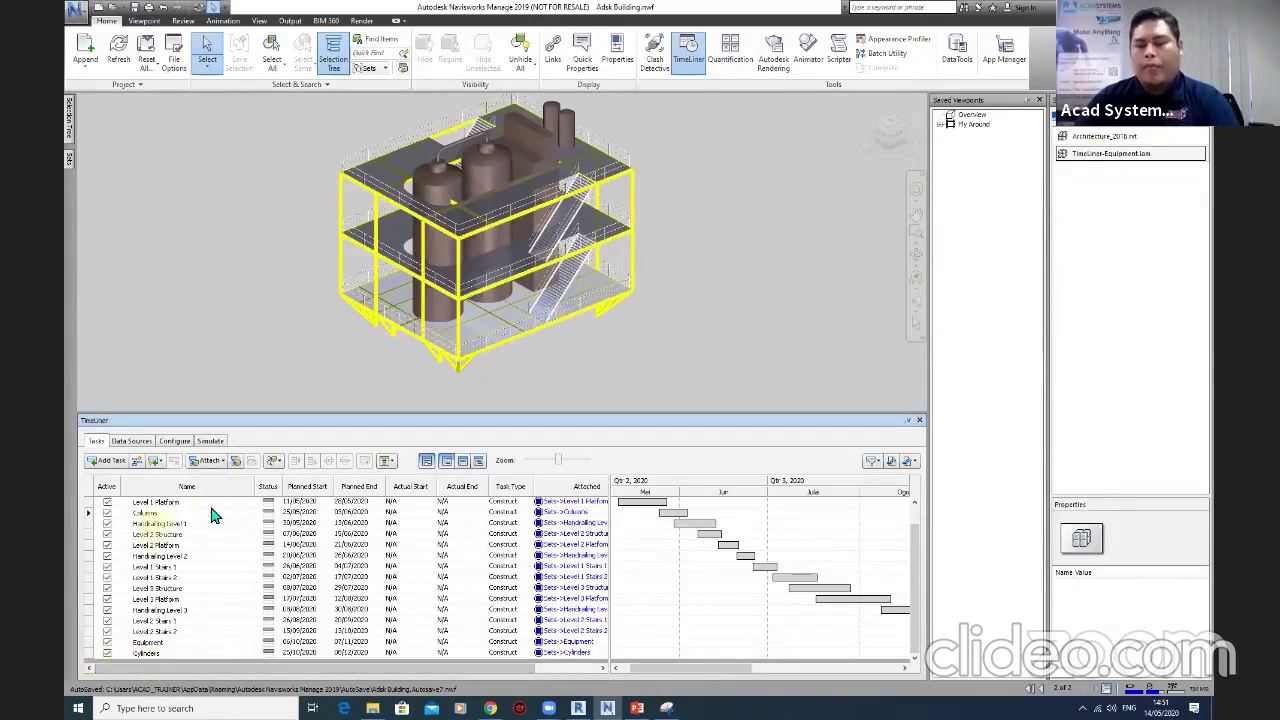
left_click(172, 502)
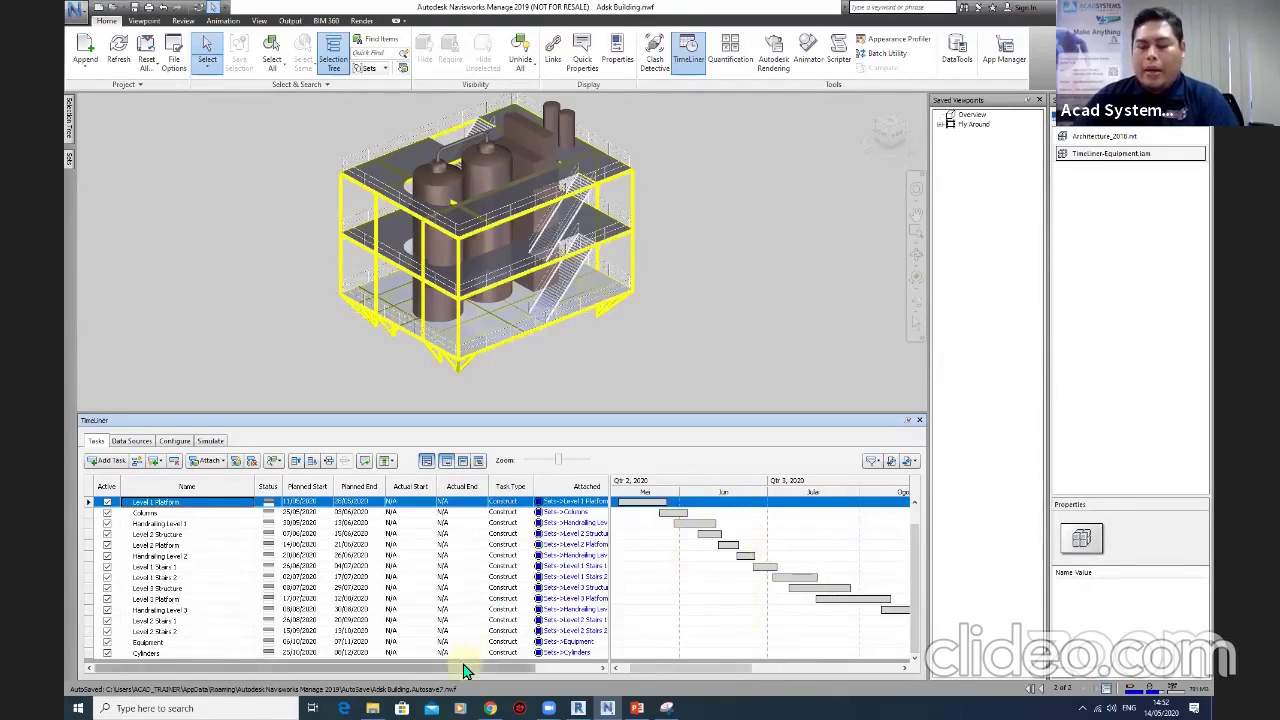
left_click_drag(469, 668, 537, 669)
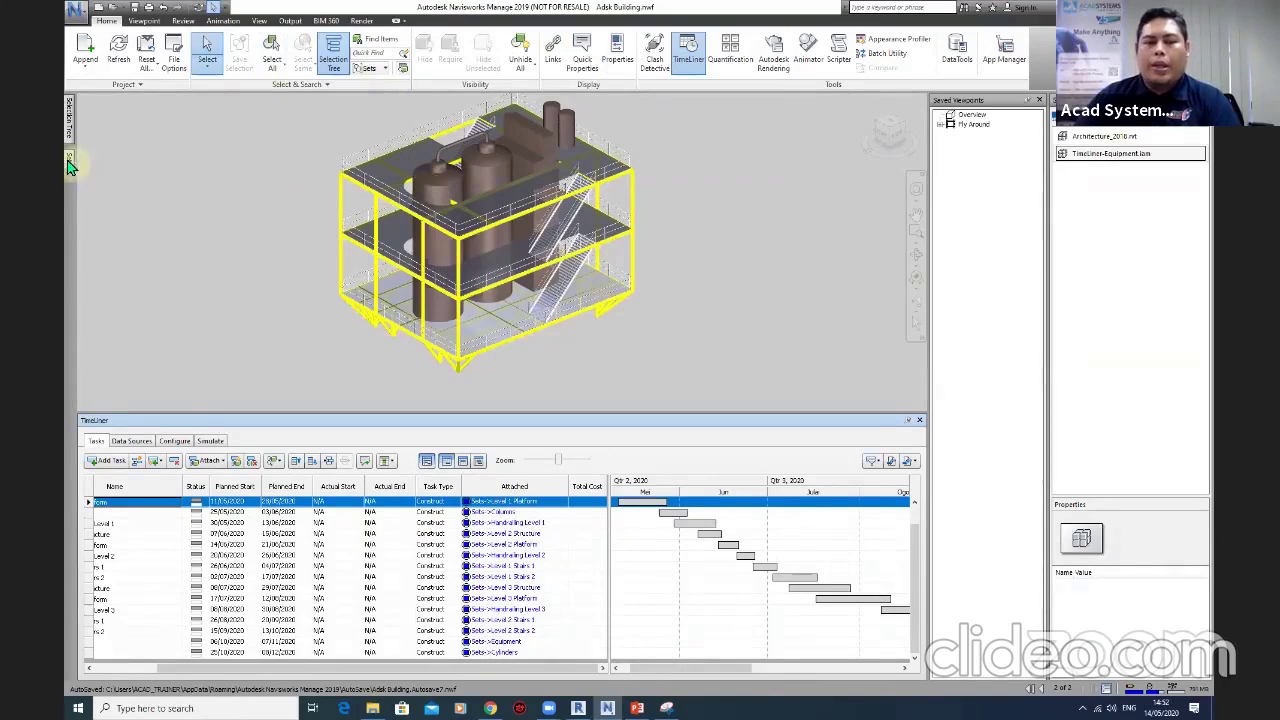
Keep the Sets window open and highlight Structure Foundation, Structure Level 1, Level 1 Platform, Columns and Handrailing Level 1 in the model.
mouse_move(69, 162)
left_click(170, 101)
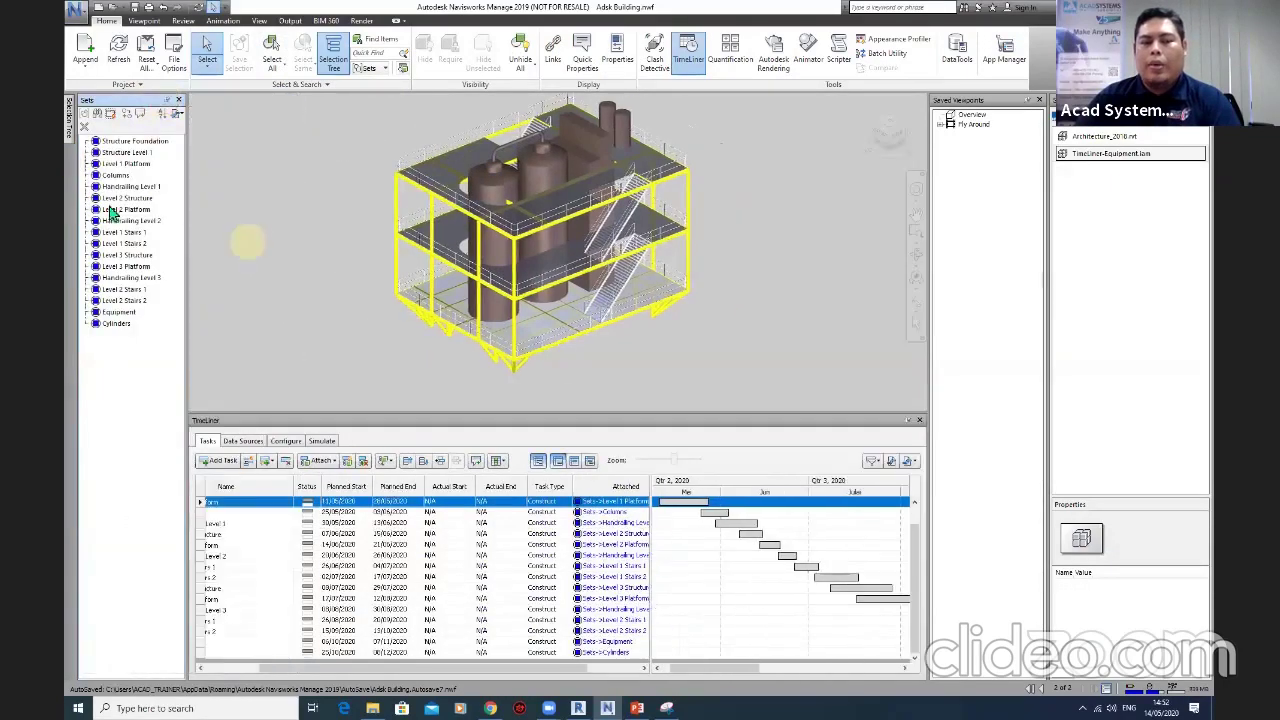
left_click(126, 142)
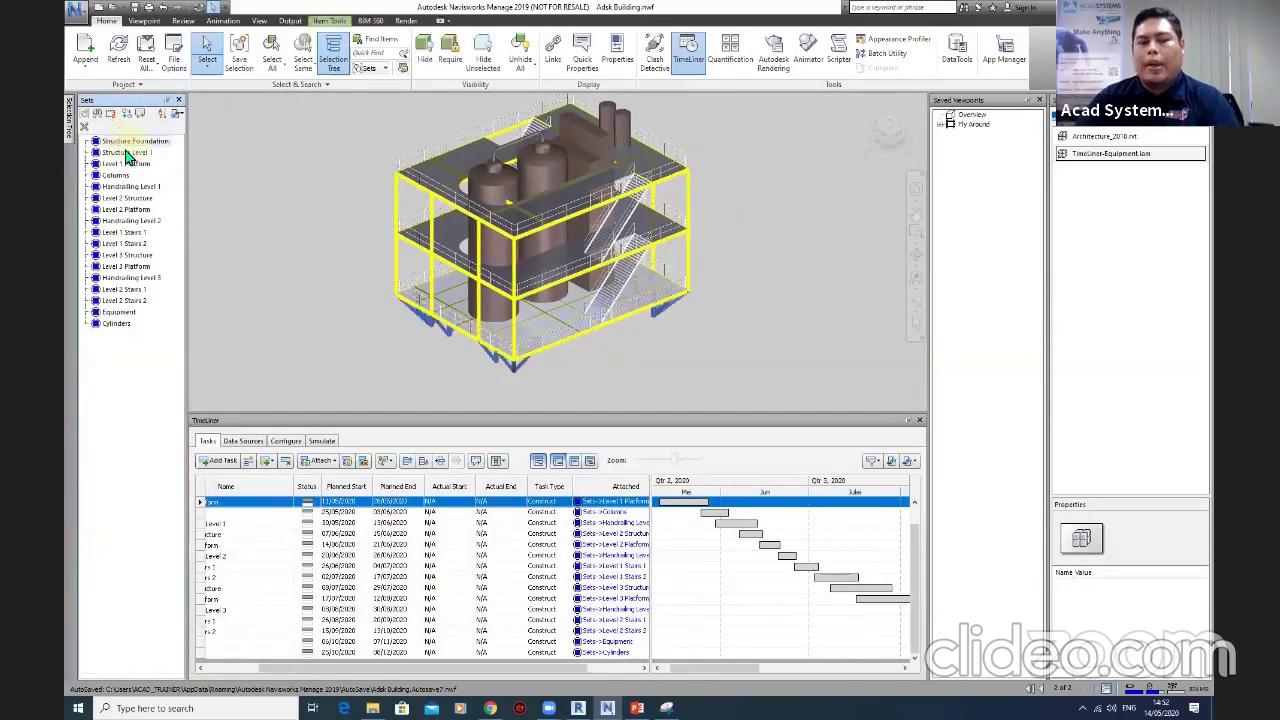
left_click(126, 153)
left_click(125, 164)
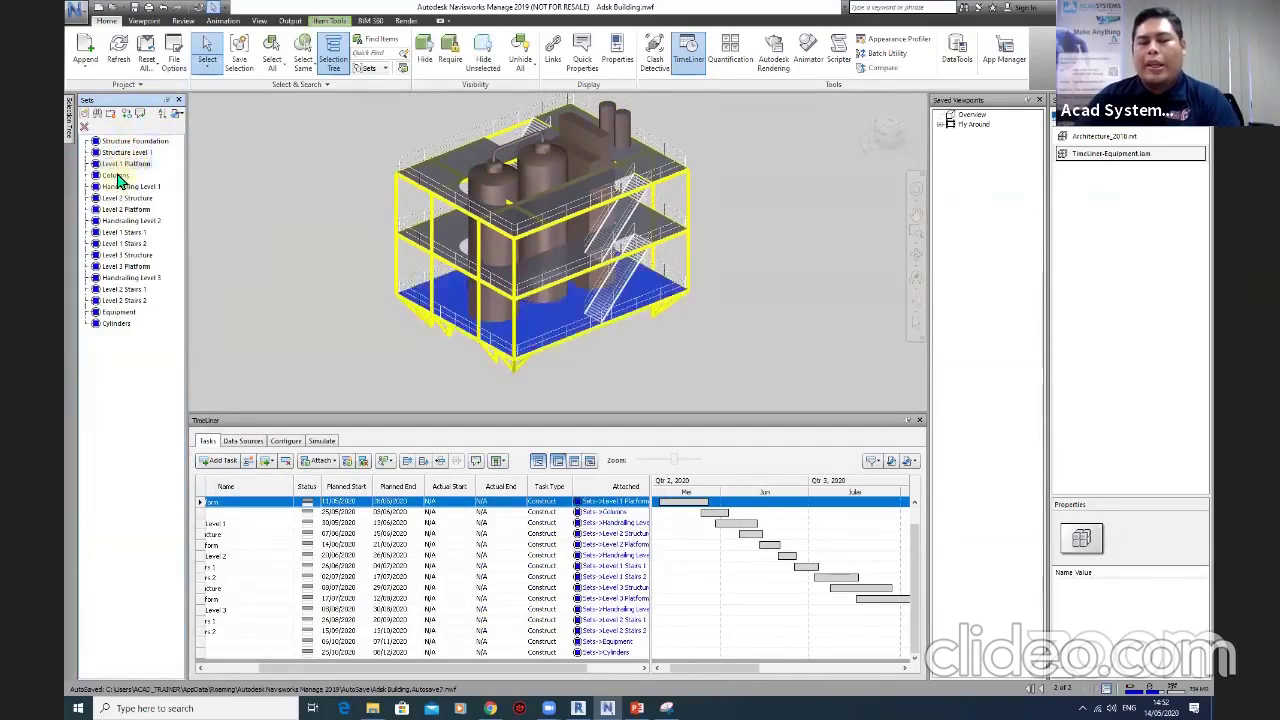
left_click(116, 176)
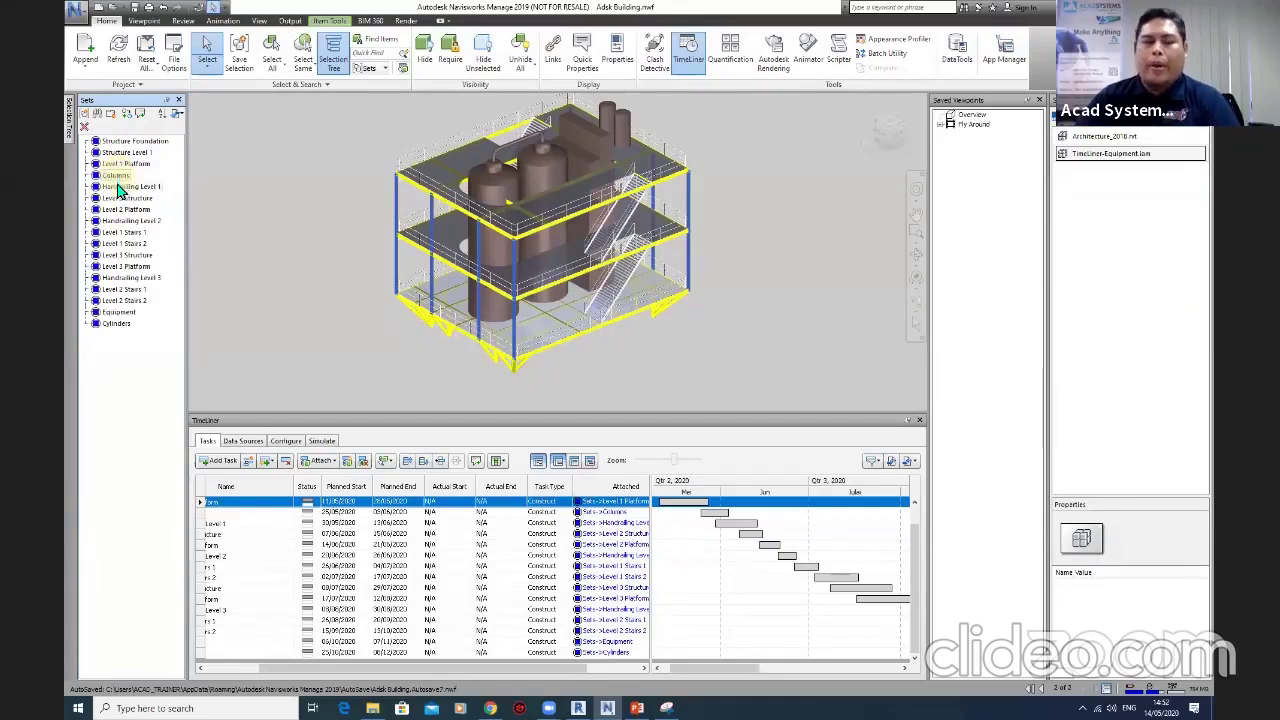
left_click(120, 187)
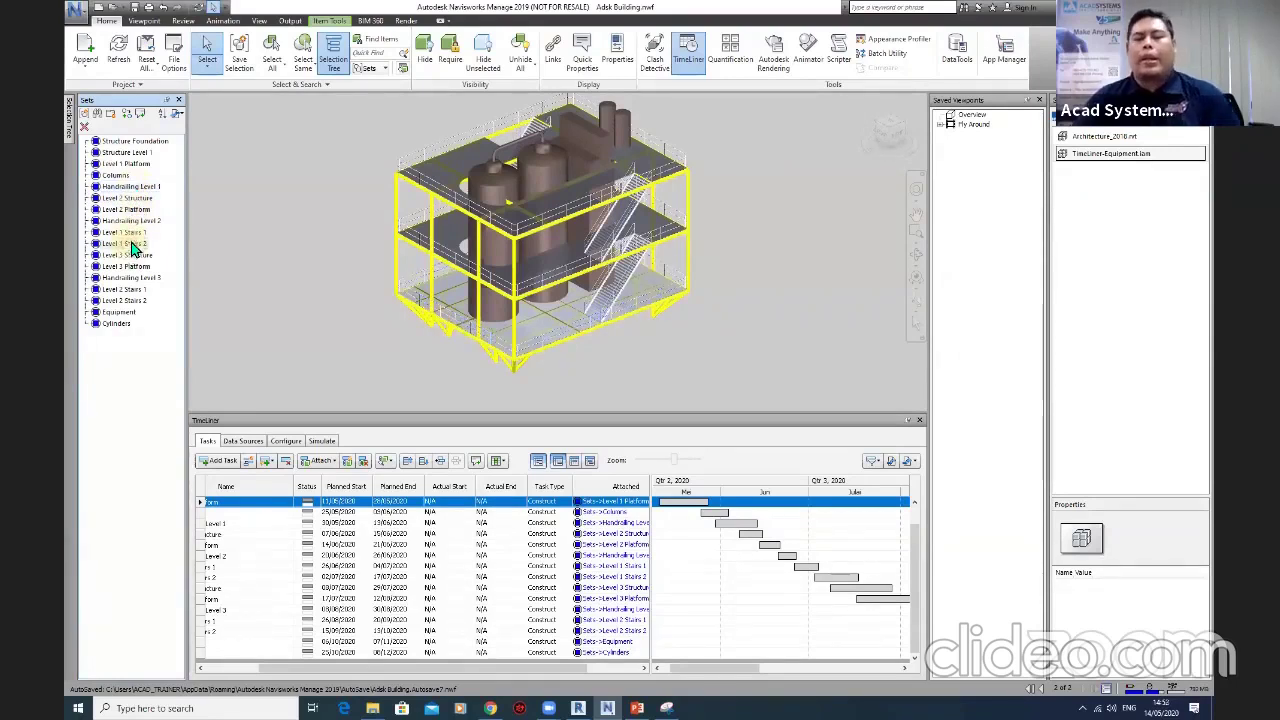
left_click(125, 187, "ctrl")
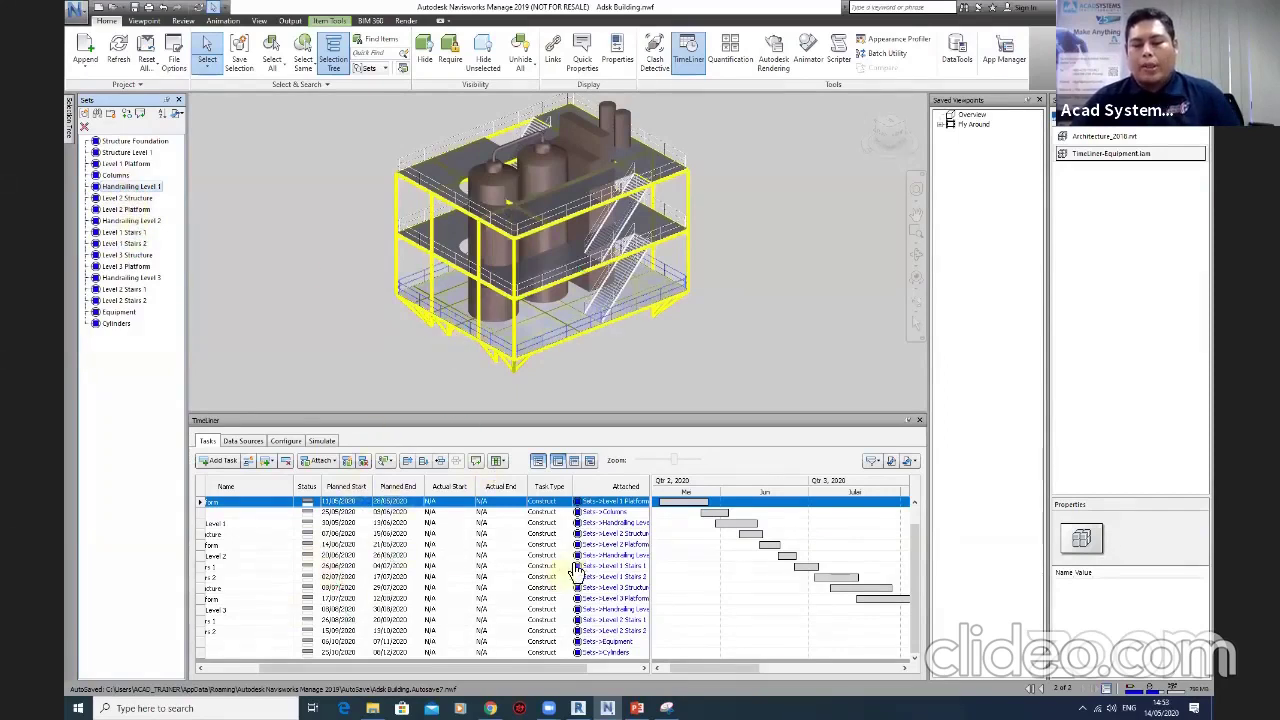
Review the columns that can be chosen for the TimeLiner task table and leave the selection as it is.
left_click(501, 463)
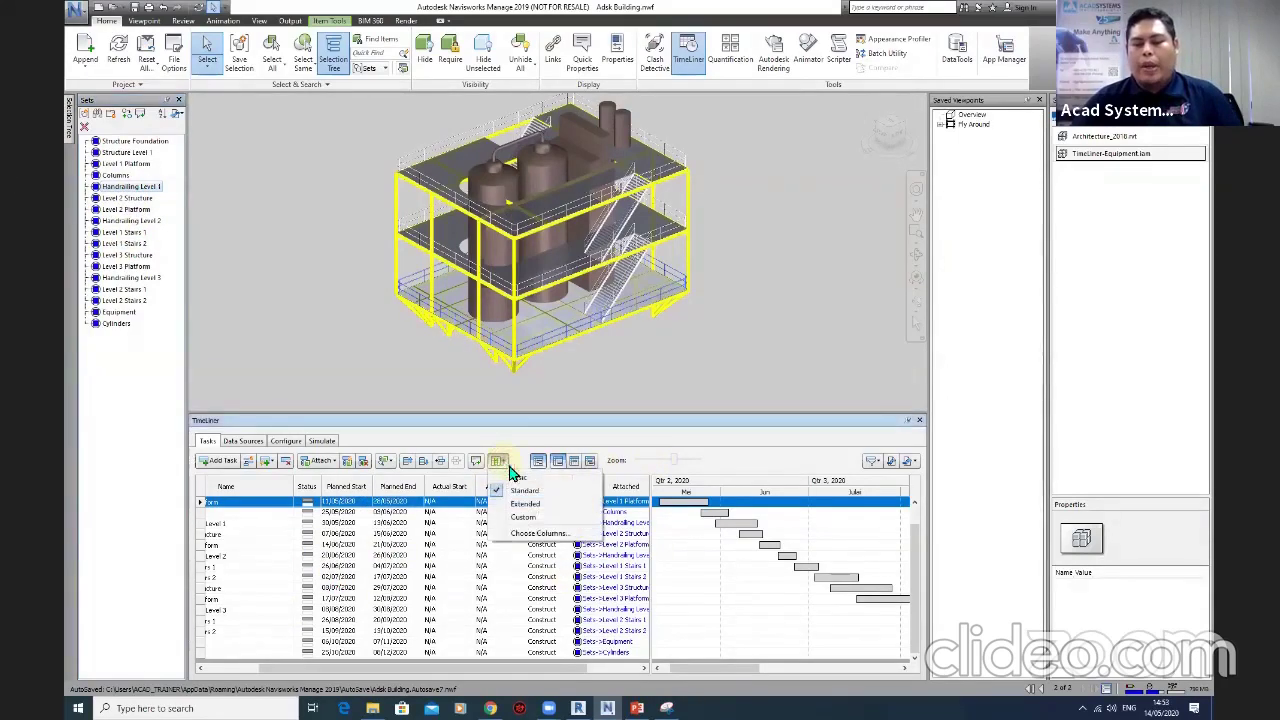
left_click(551, 537)
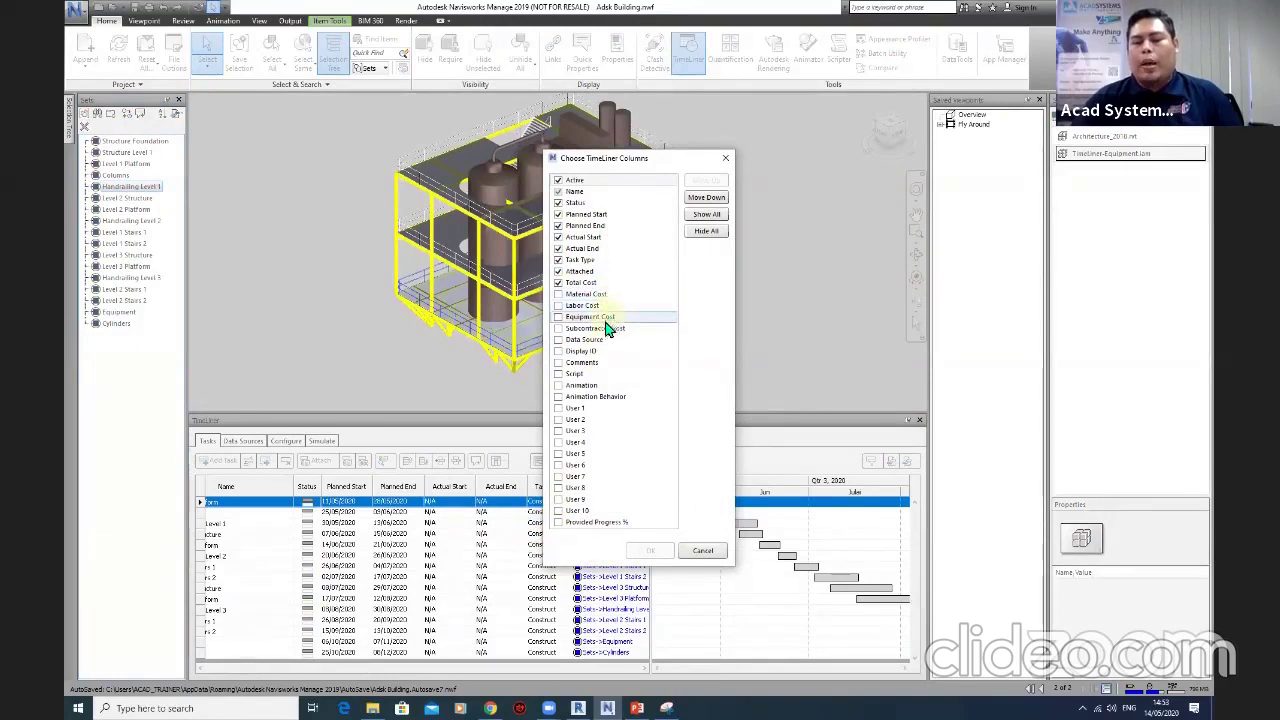
left_click(725, 158)
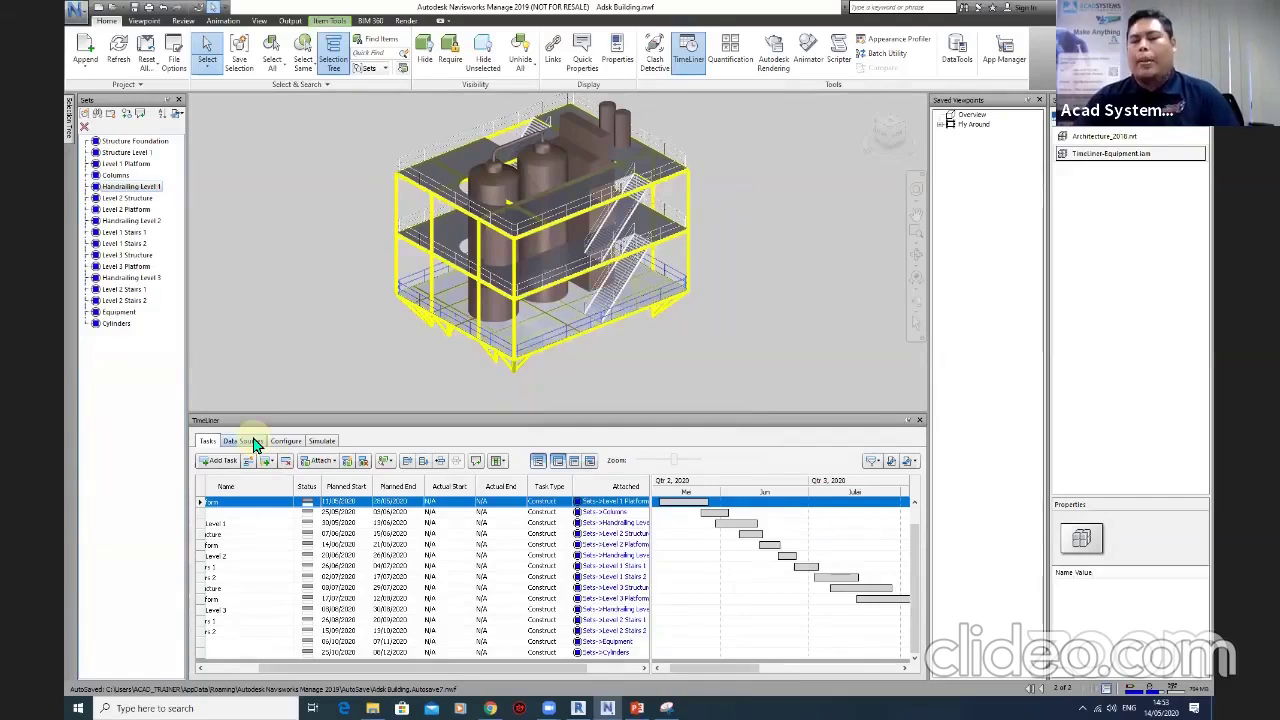
Start adding a CSV data source and browse to Chapter 8 in the NW2019 folder of the desktop's Navisworks folder.
left_click(250, 442)
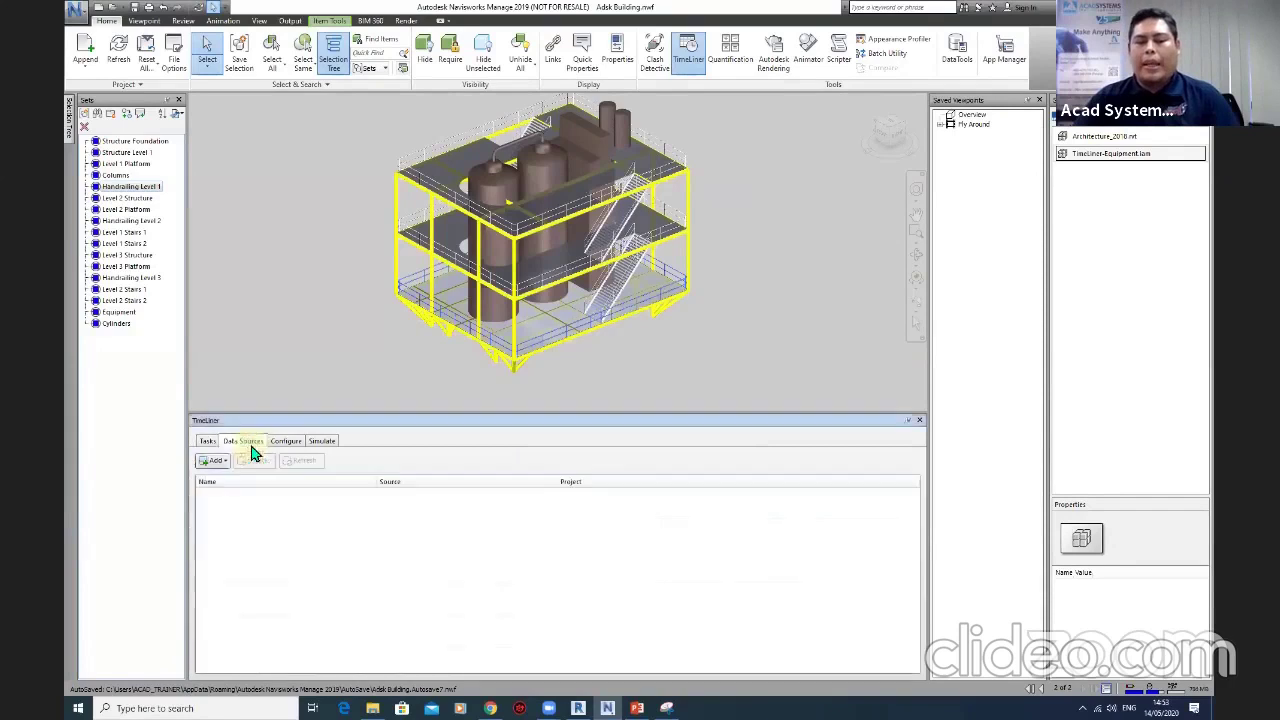
left_click(211, 461)
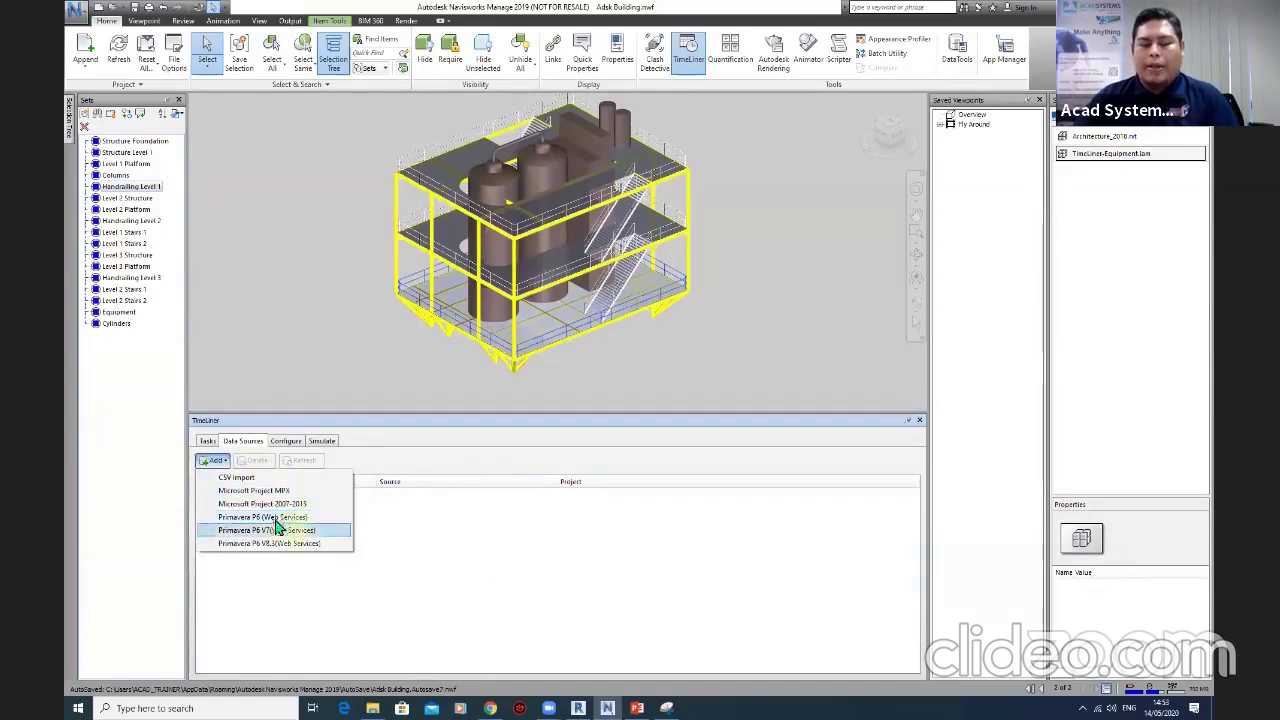
left_click(276, 479)
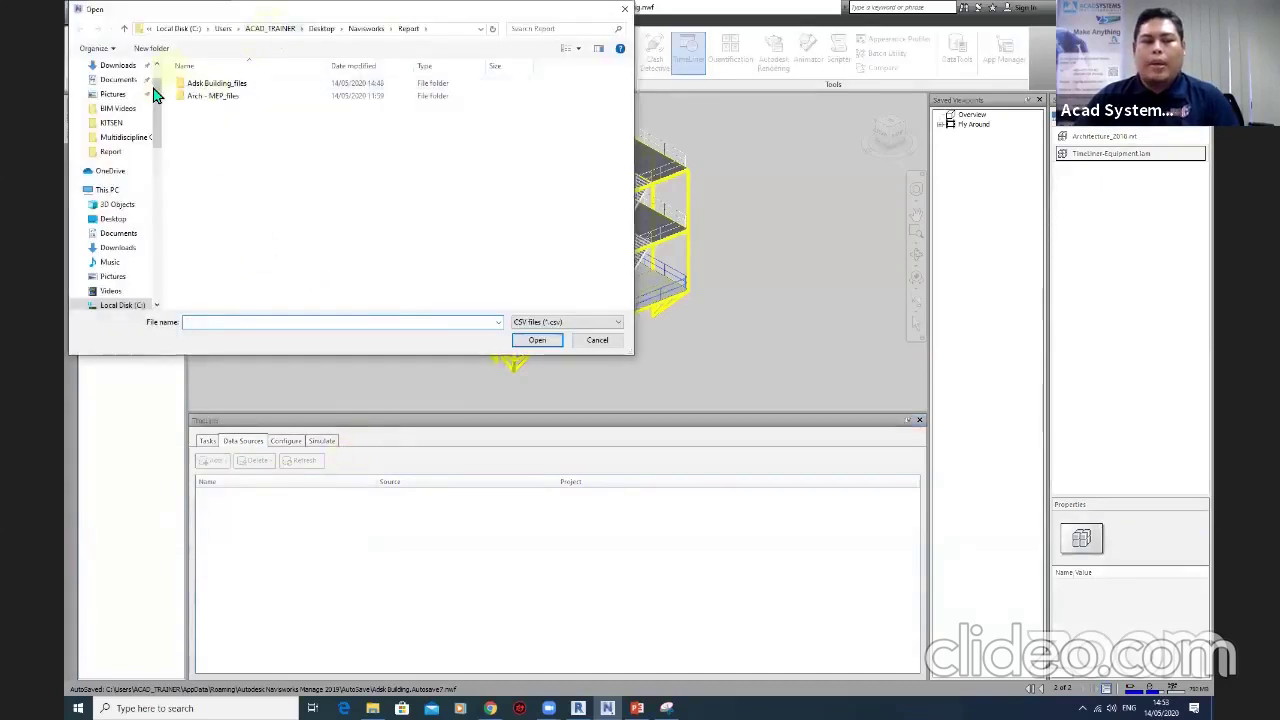
scroll(155, 80, "up", 1)
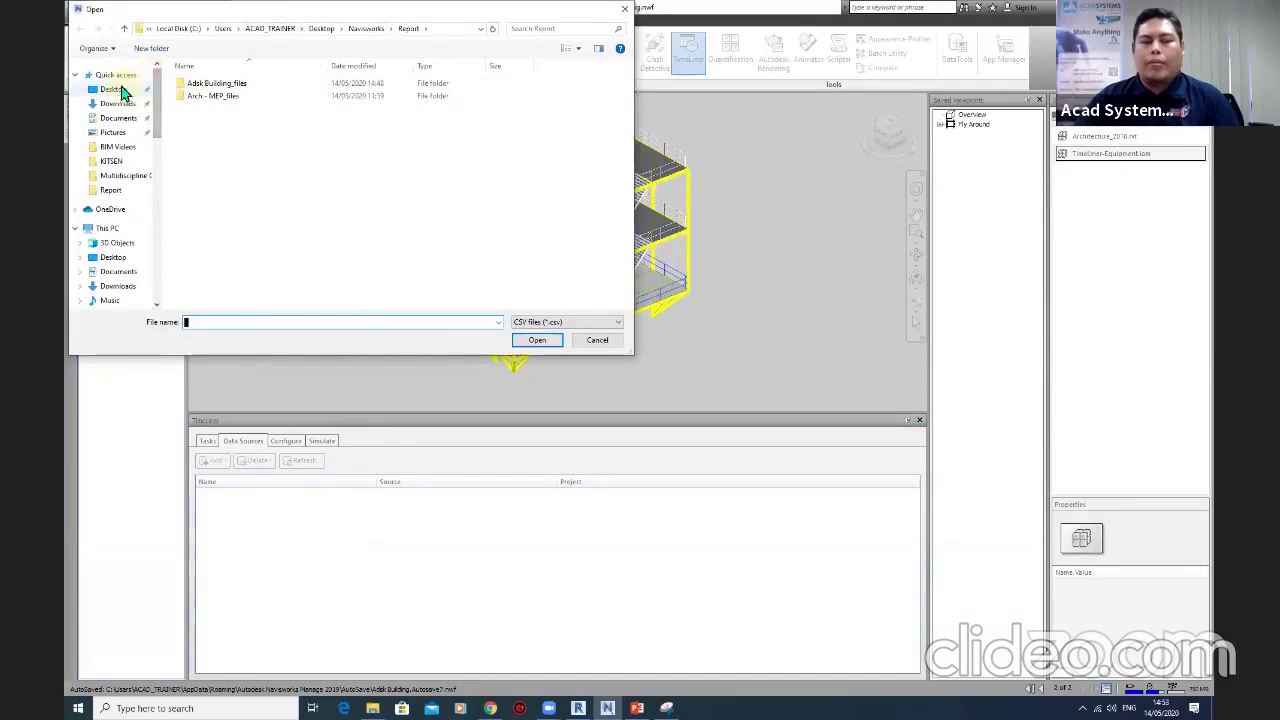
left_click(130, 89)
double_click(207, 110)
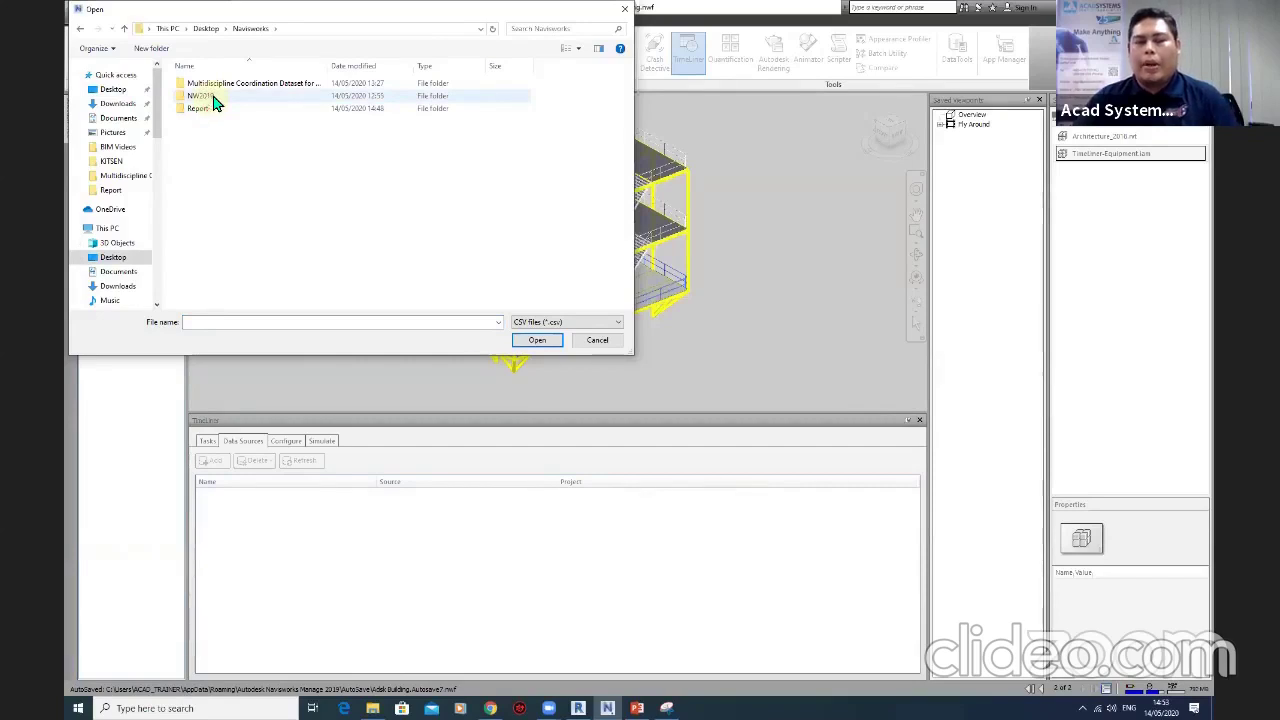
double_click(211, 96)
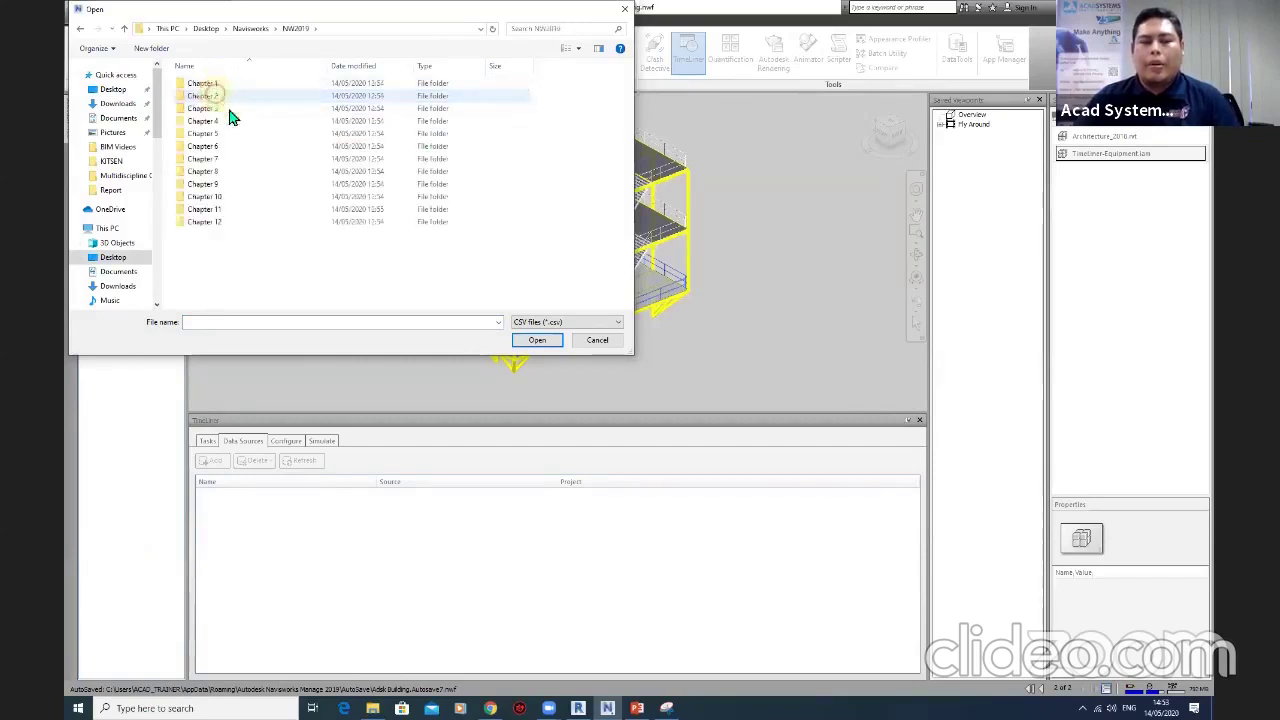
double_click(223, 172)
Check the Exercise Building folder and open the Construction Schedule file from the Exercise Plant folder for import.
left_click(228, 86)
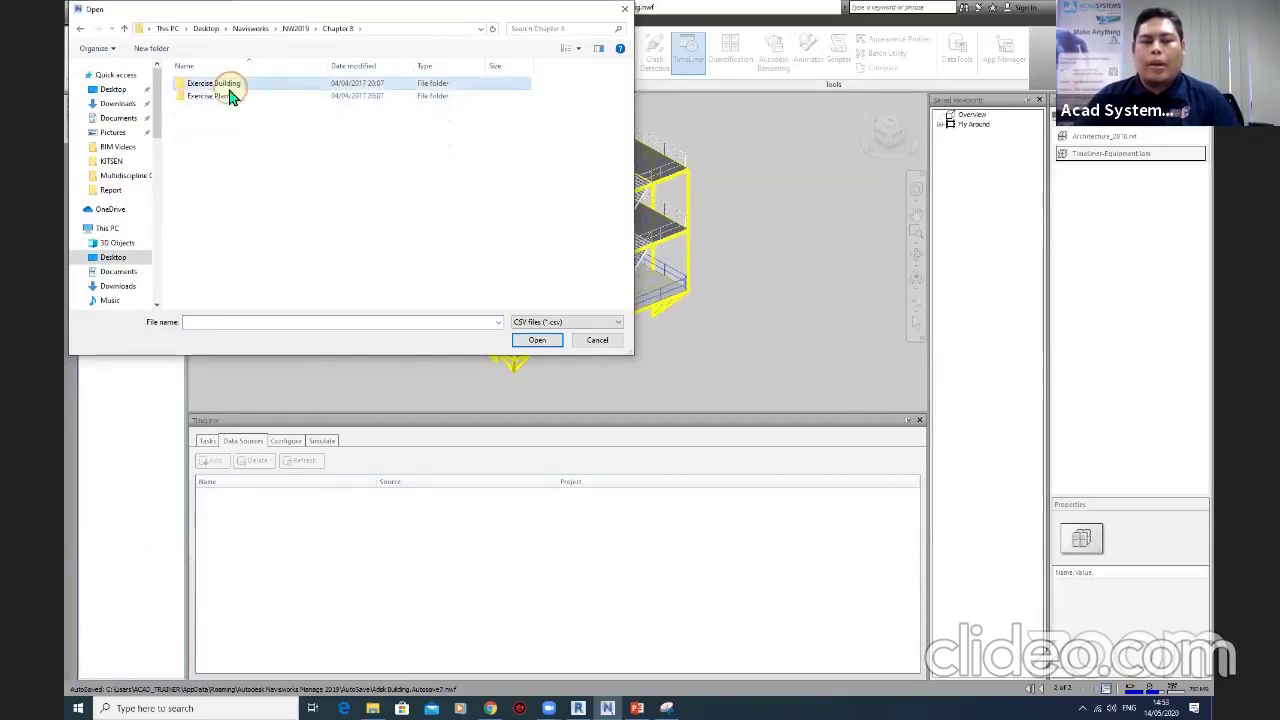
double_click(229, 88)
key("alt+Left")
left_click(223, 96)
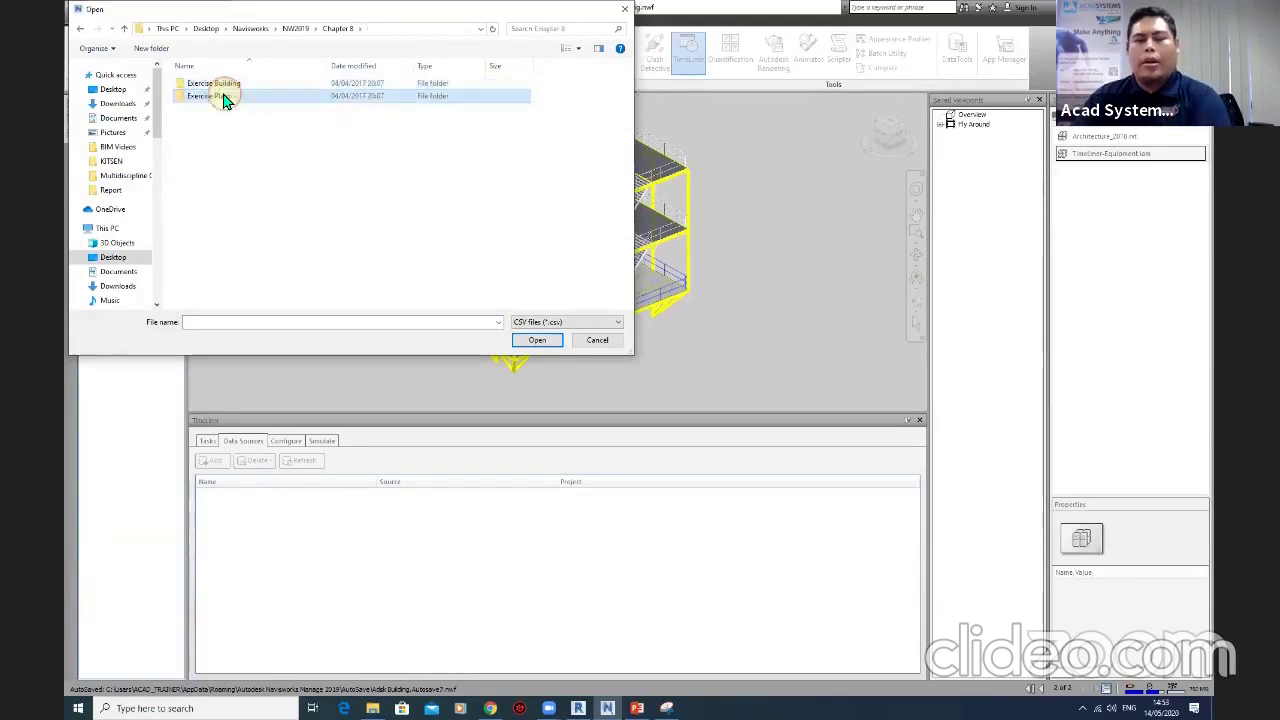
double_click(224, 96)
left_click(222, 86)
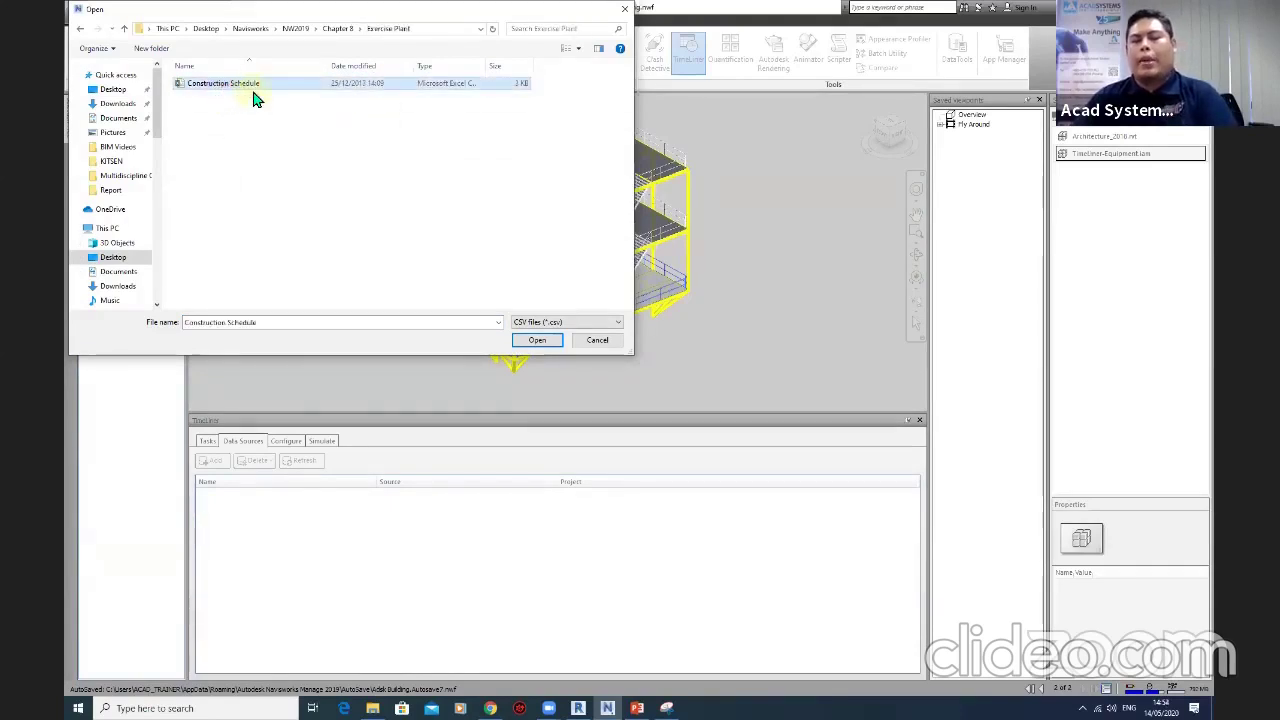
left_click(530, 341)
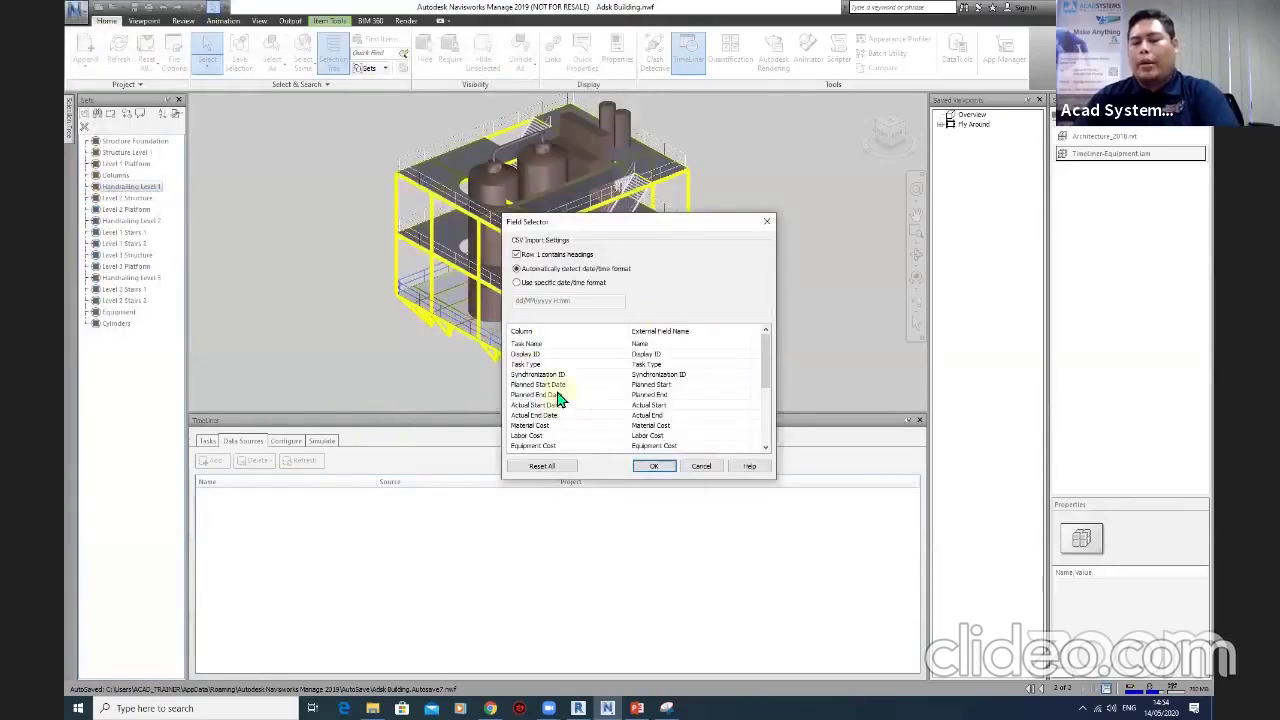
Examine the CSV import's column-to-field mapping in the Field Selector and cancel the import.
left_click(766, 352)
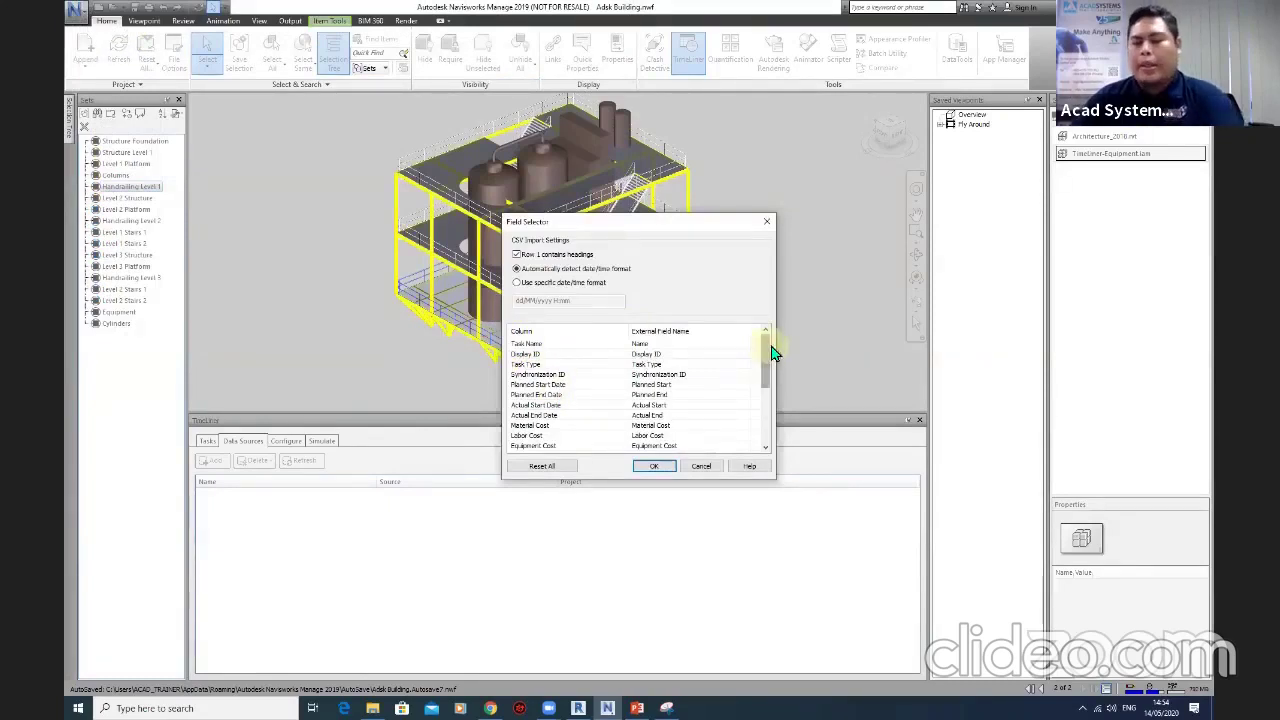
scroll(768, 366, "down", 1)
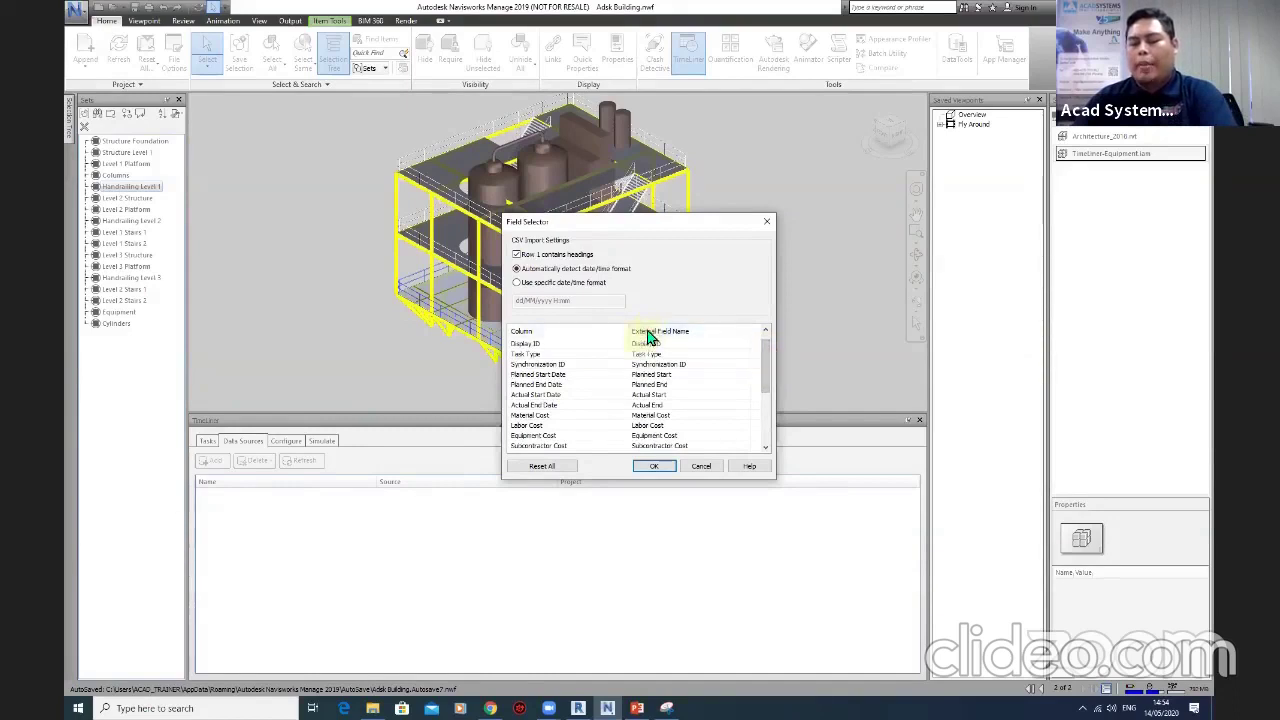
scroll(590, 336, "up", 1)
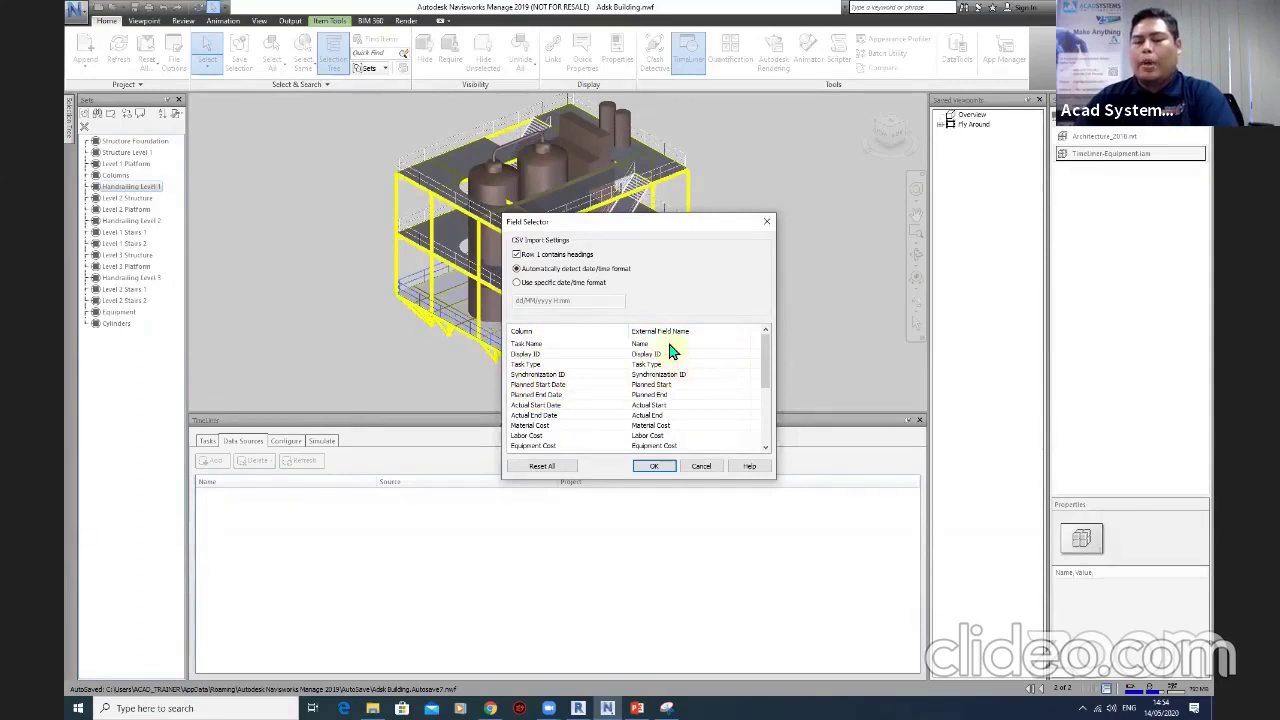
left_click(766, 221)
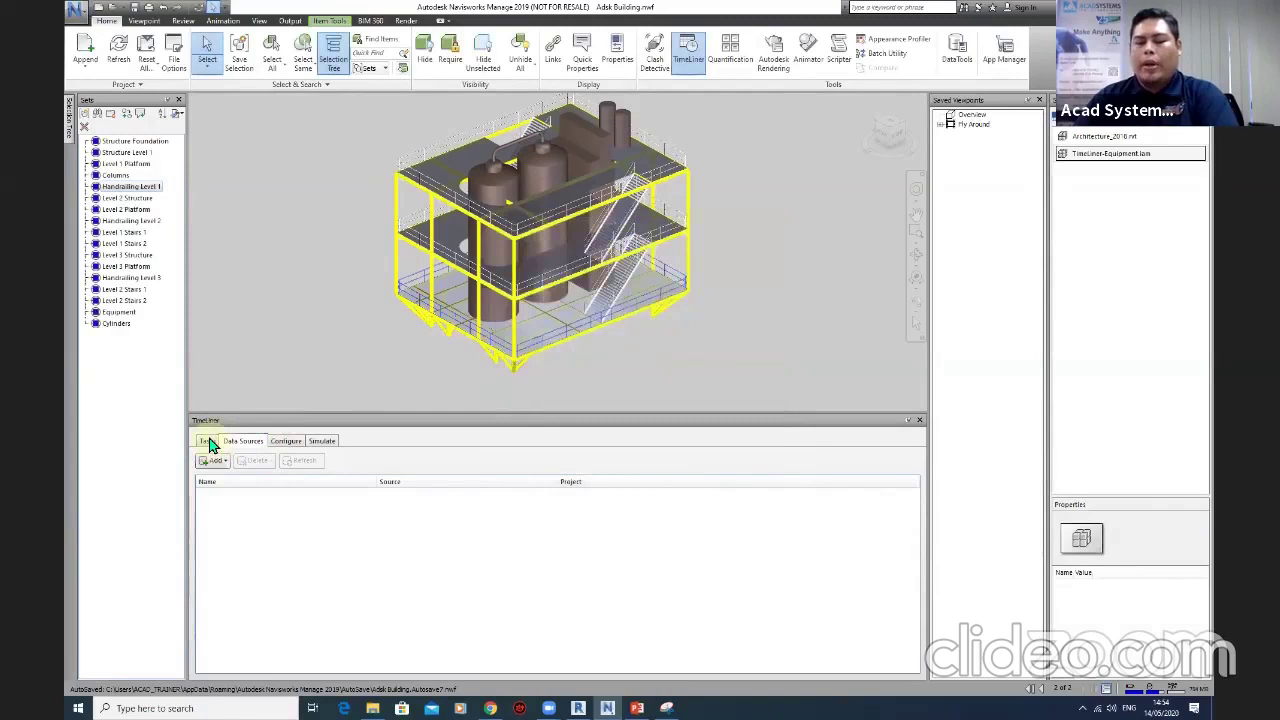
Return to the TimeLiner tasks and examine their names, planned dates, task types and attached sets.
left_click(207, 441)
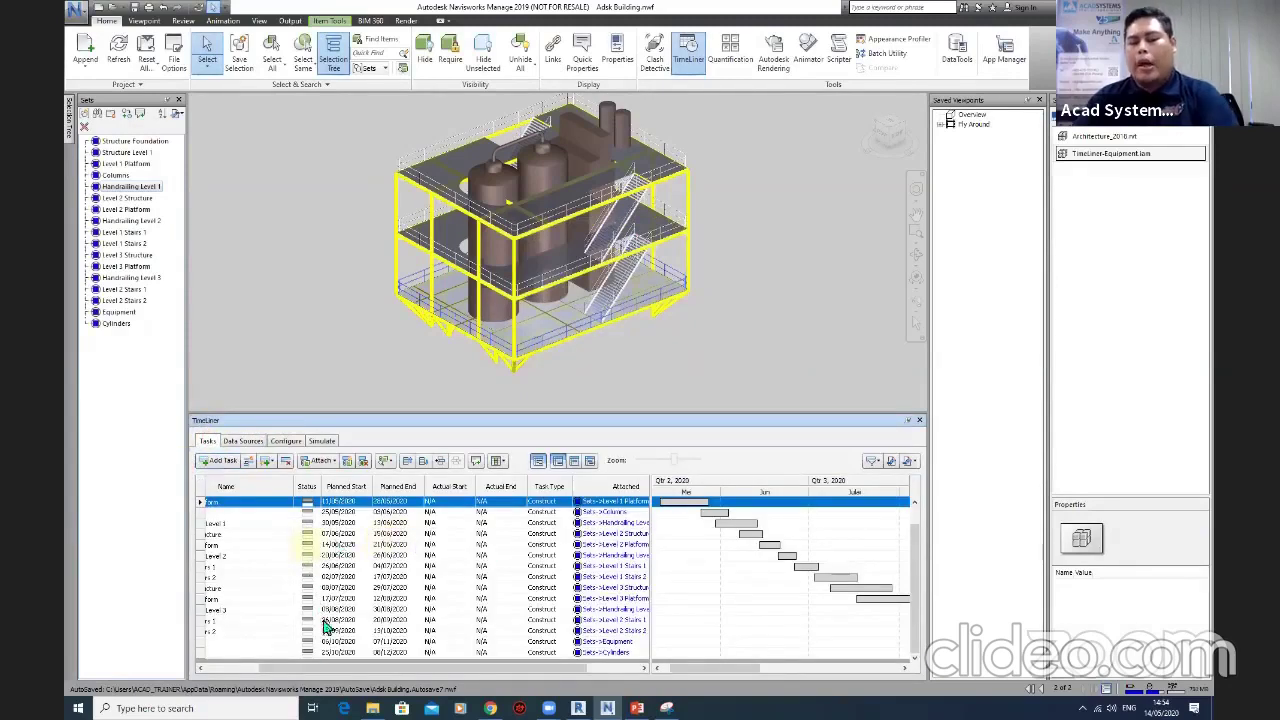
left_click_drag(322, 668, 214, 668)
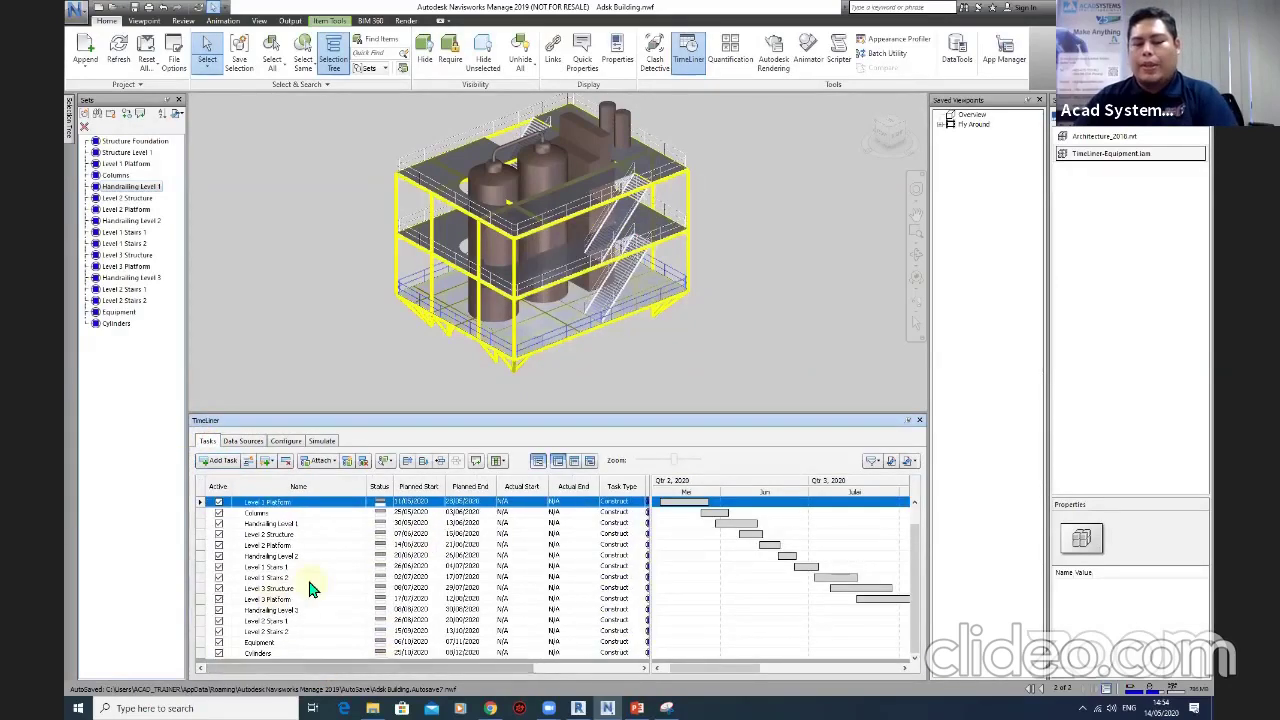
left_click_drag(330, 668, 434, 668)
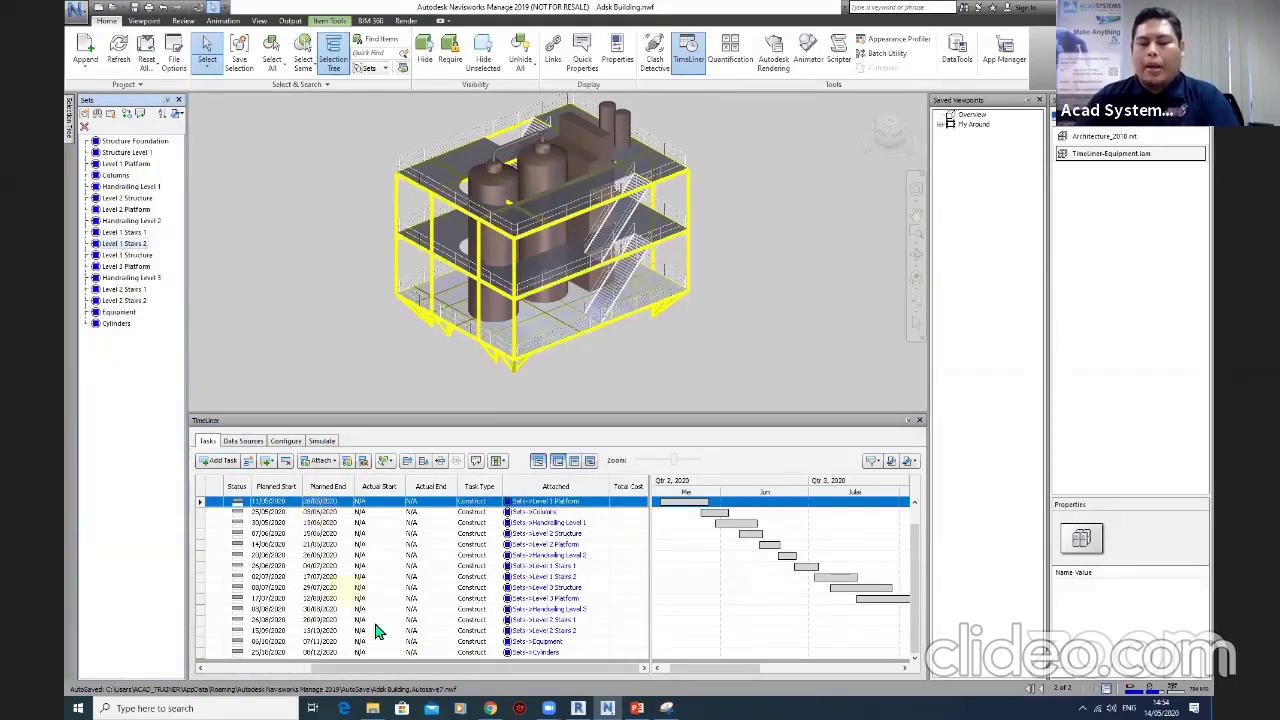
left_click_drag(391, 667, 363, 673)
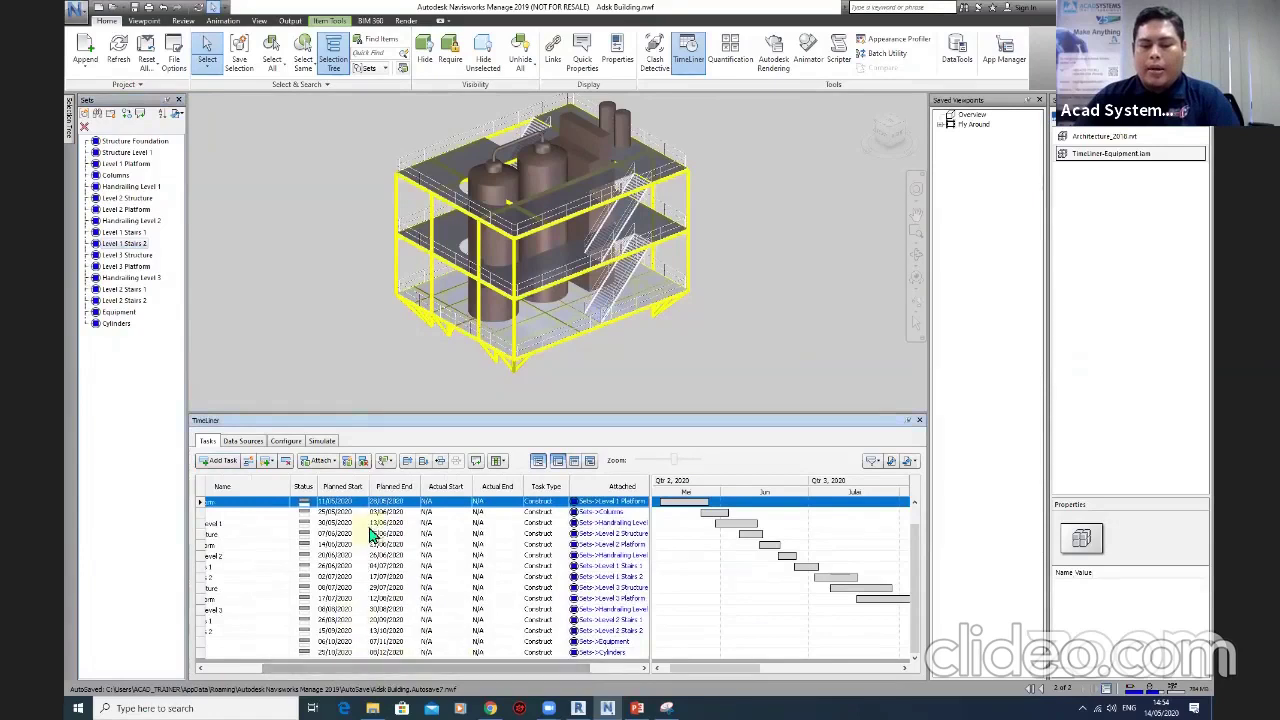
left_click_drag(455, 670, 492, 668)
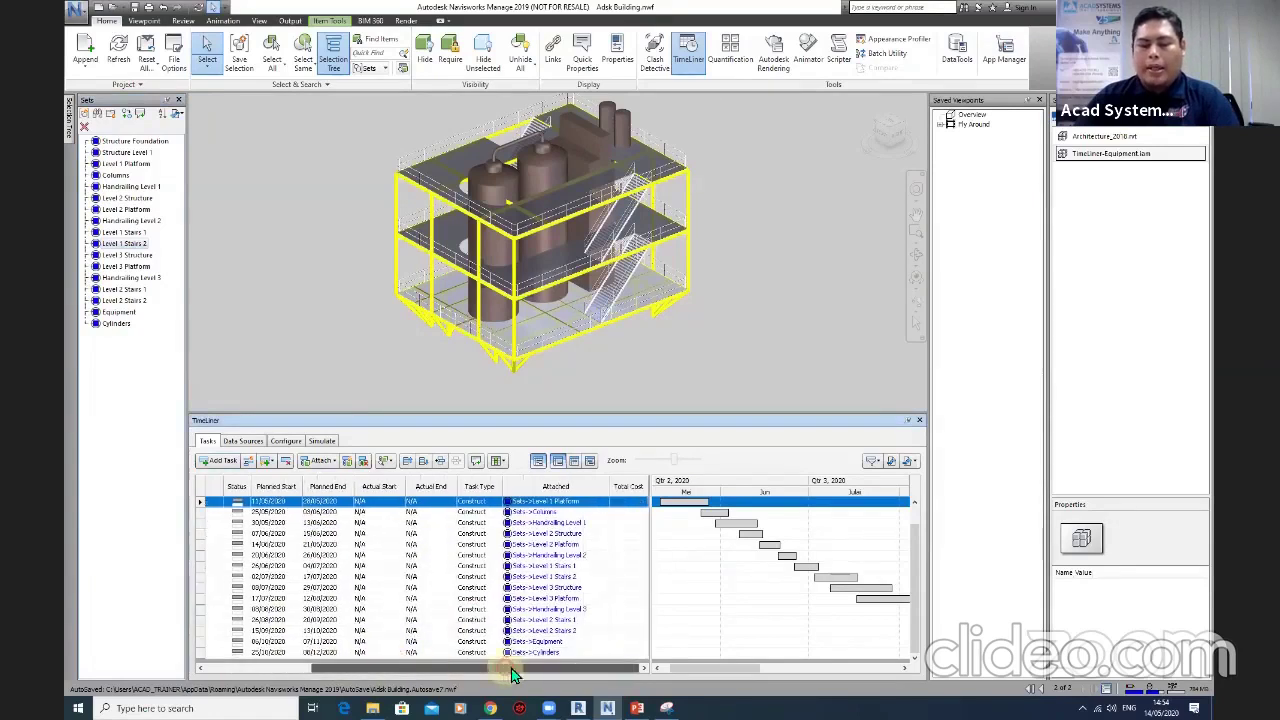
Set the TimeLiner simulation's animation link to No Link, keeping the Percent interval unit, and play the construction simulation.
left_click(320, 441)
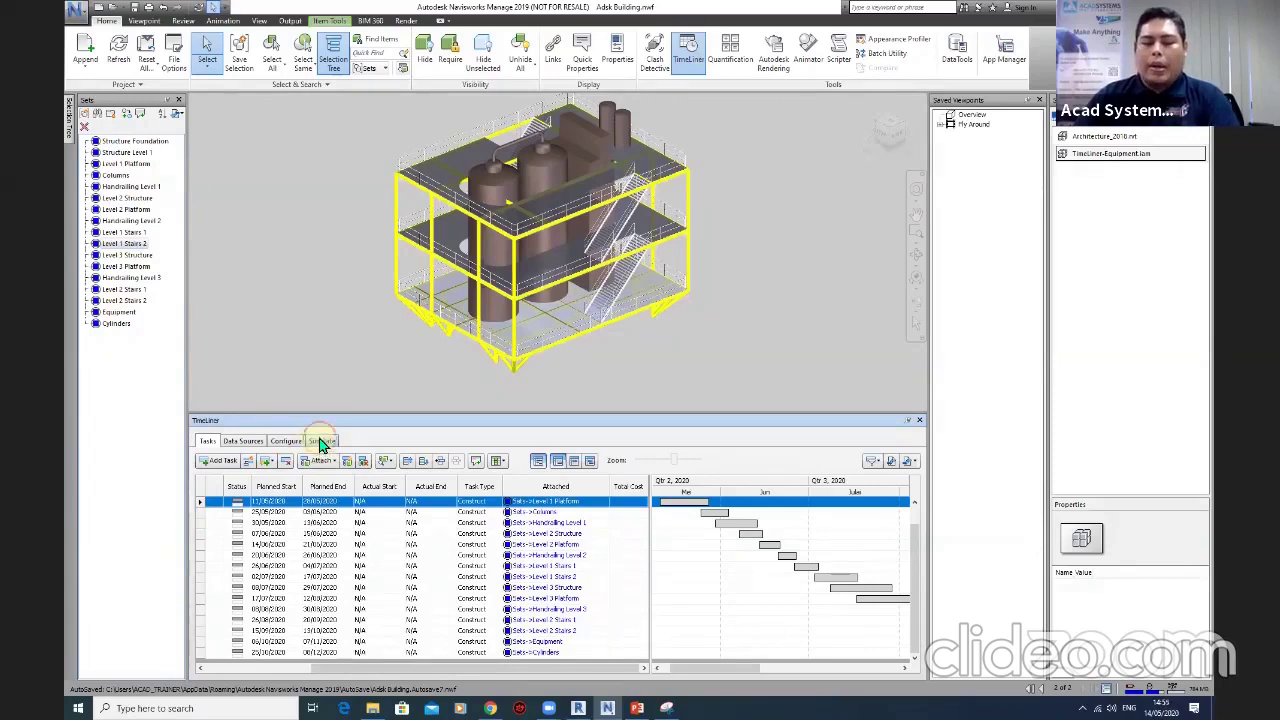
left_click(308, 480)
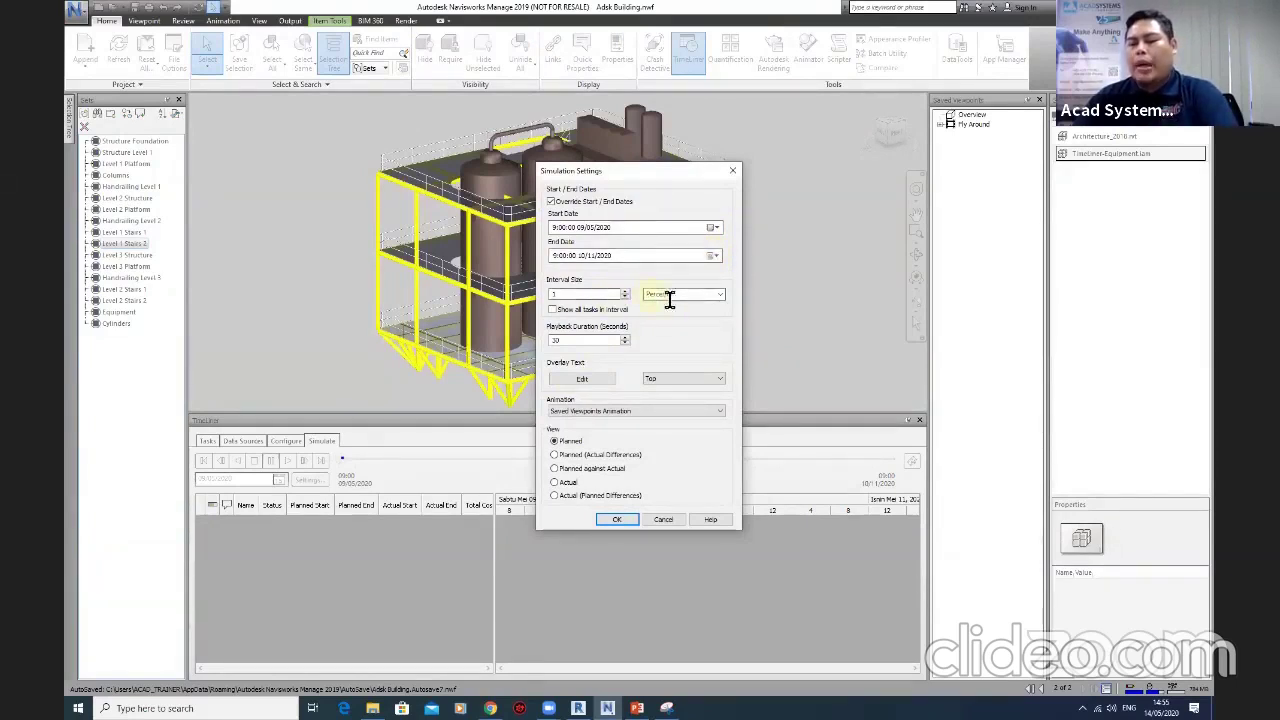
left_click(720, 296)
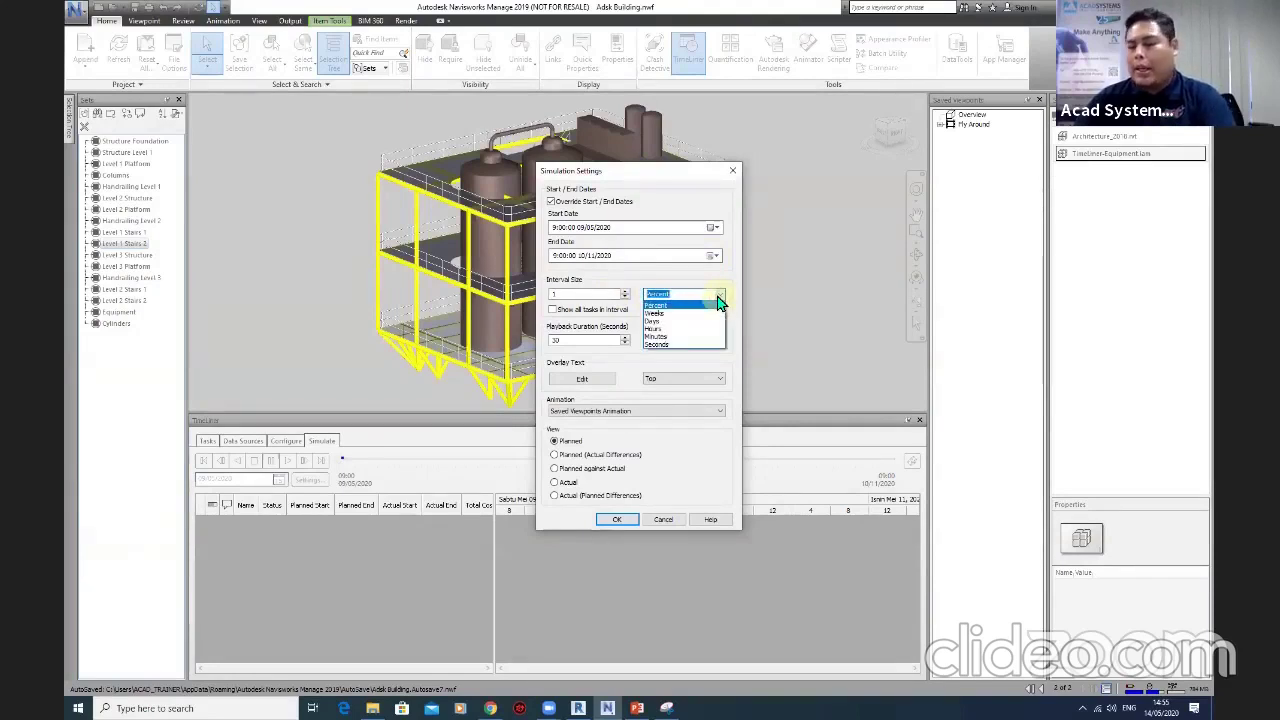
left_click(717, 294)
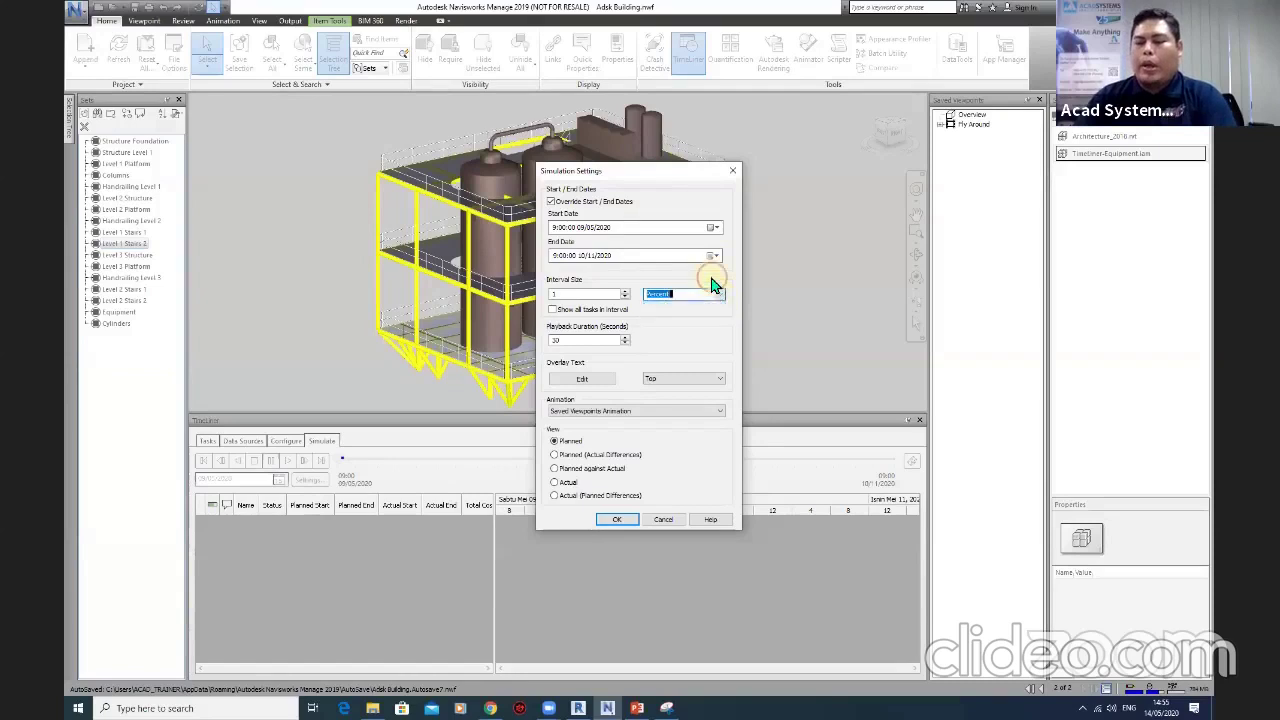
left_click(630, 411)
left_click(637, 423)
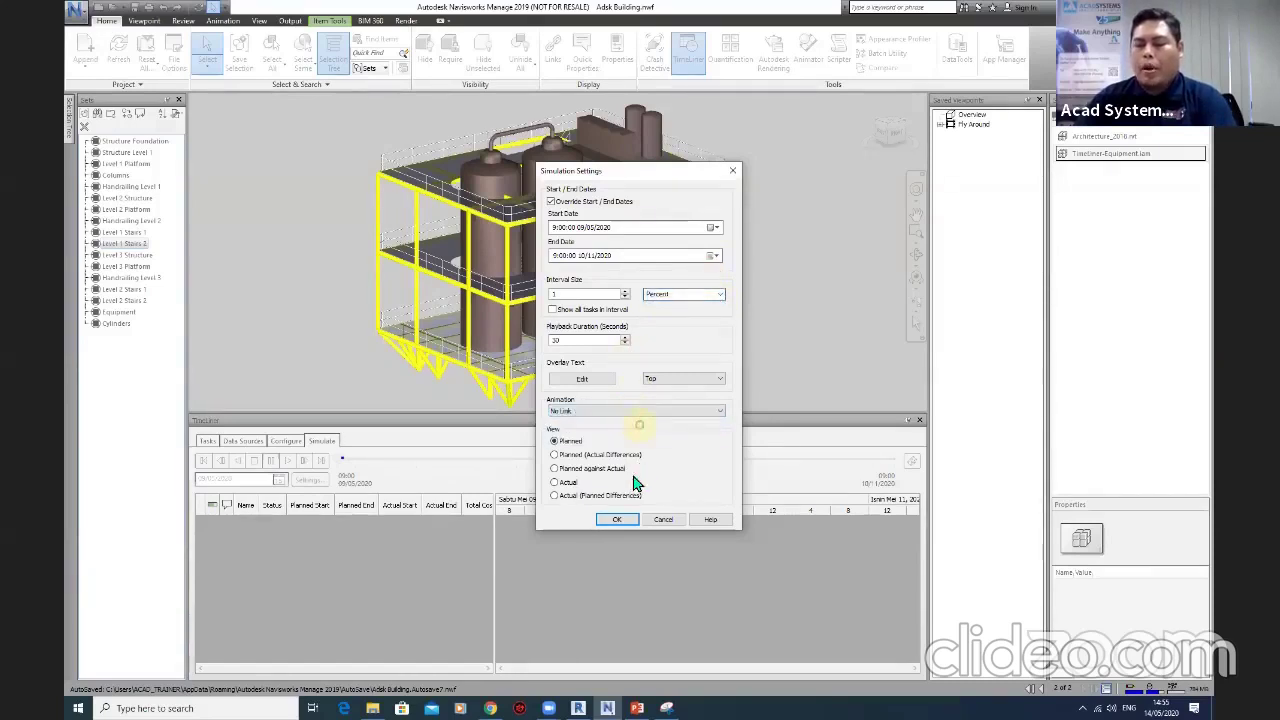
left_click(615, 521)
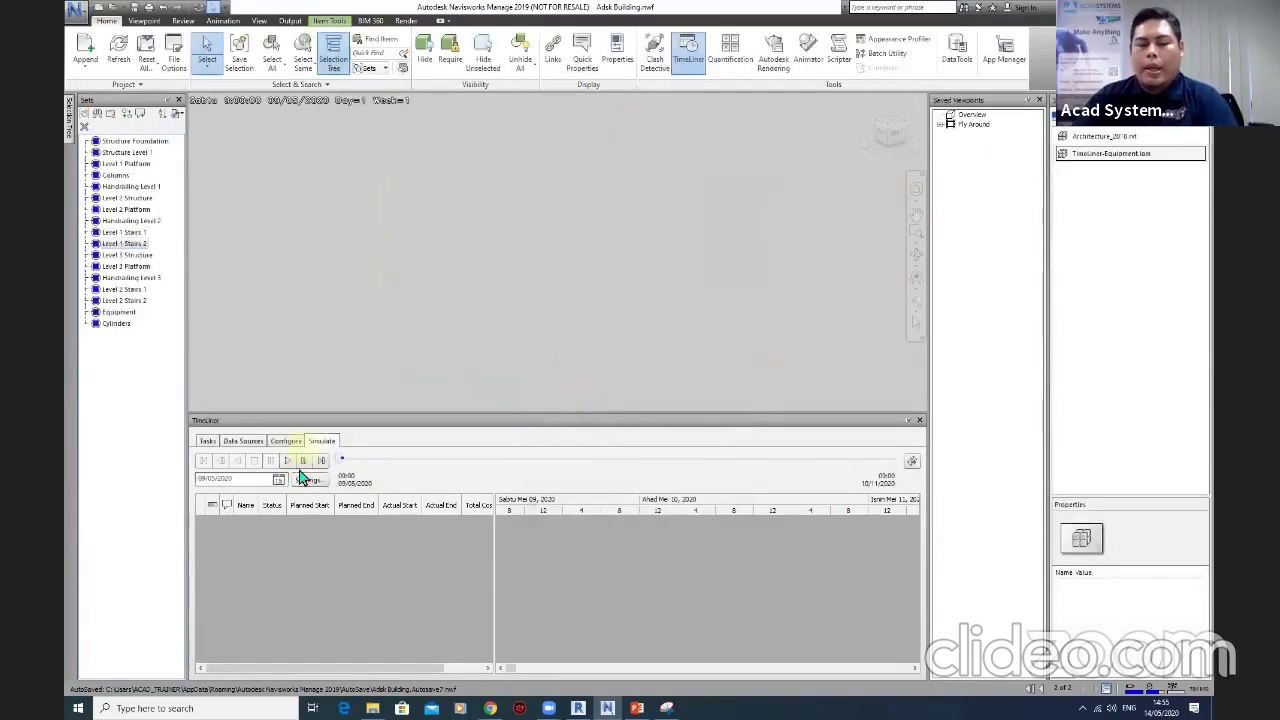
left_click(288, 462)
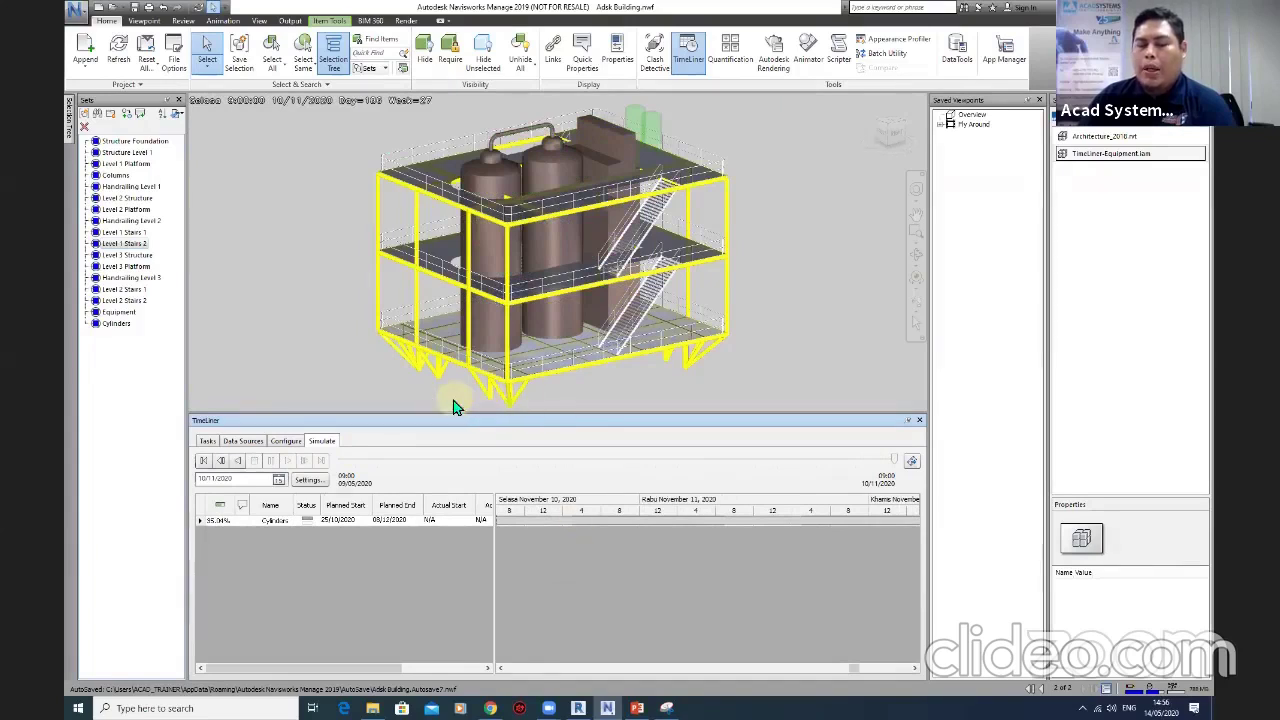
Replay the simulation with Saved Viewpoints Animation as its animation link and clear the selection of the highlighted stairs.
left_click(310, 481)
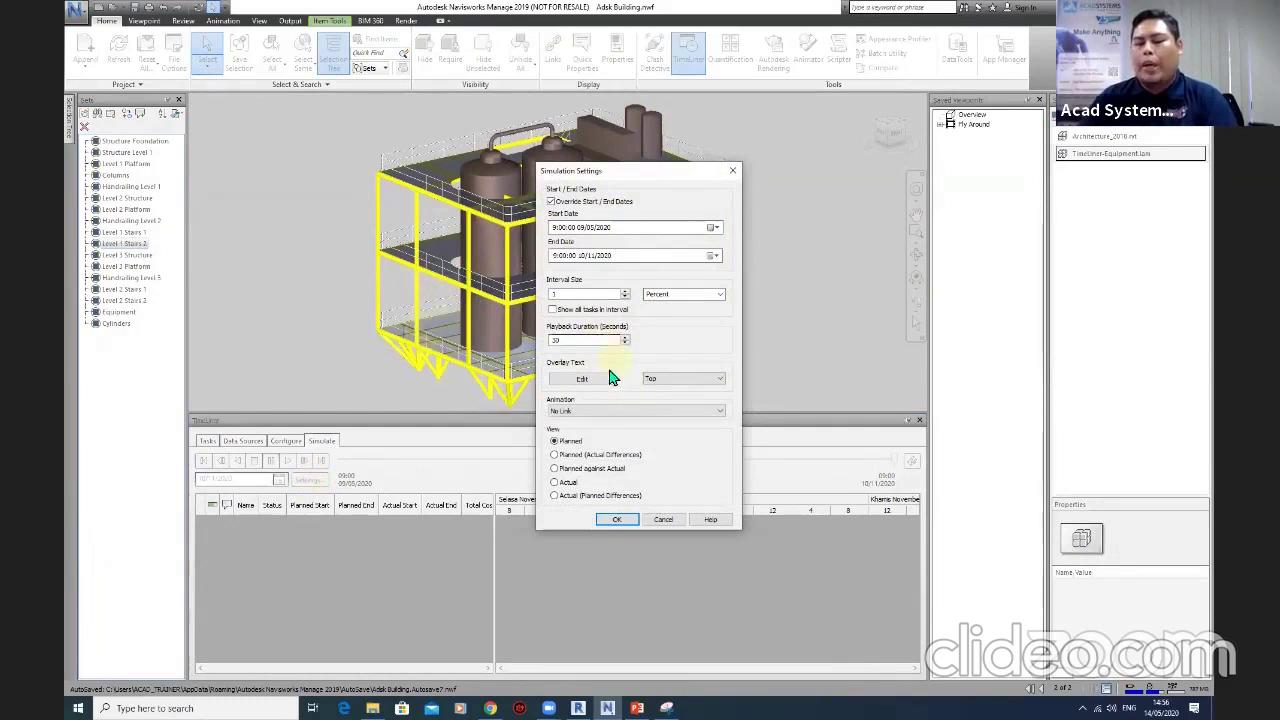
left_click(595, 411)
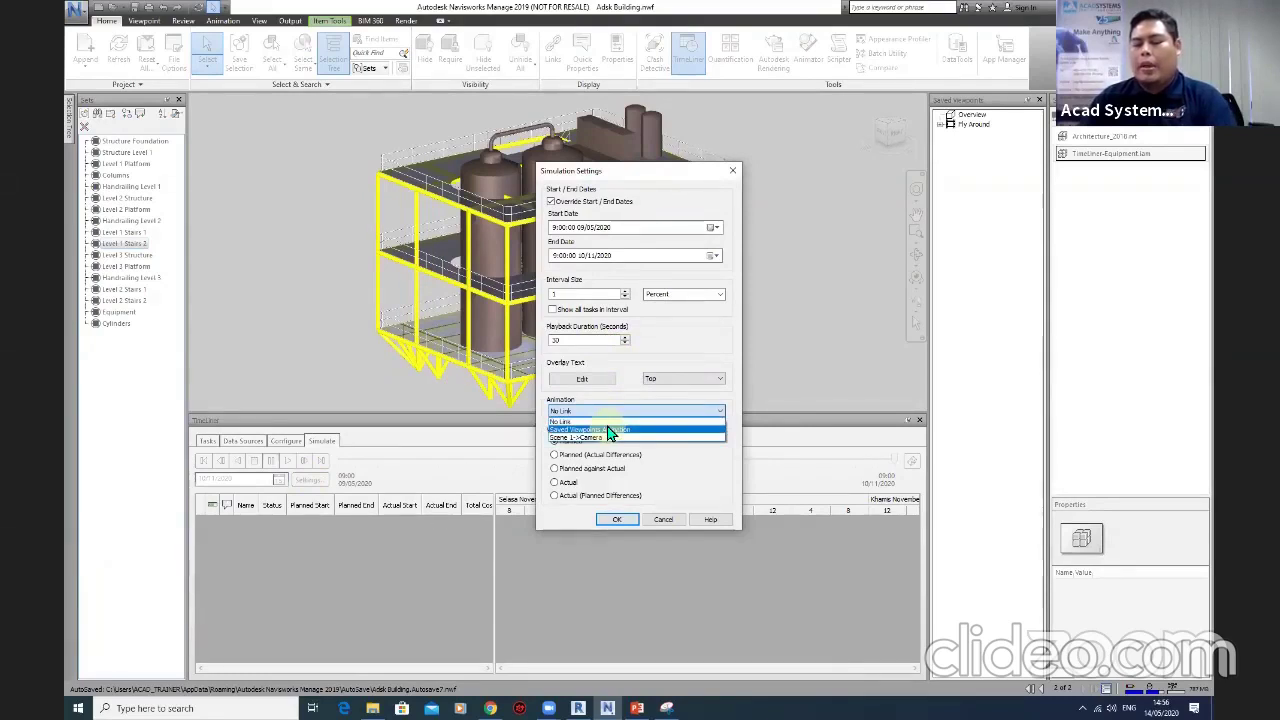
left_click(609, 430)
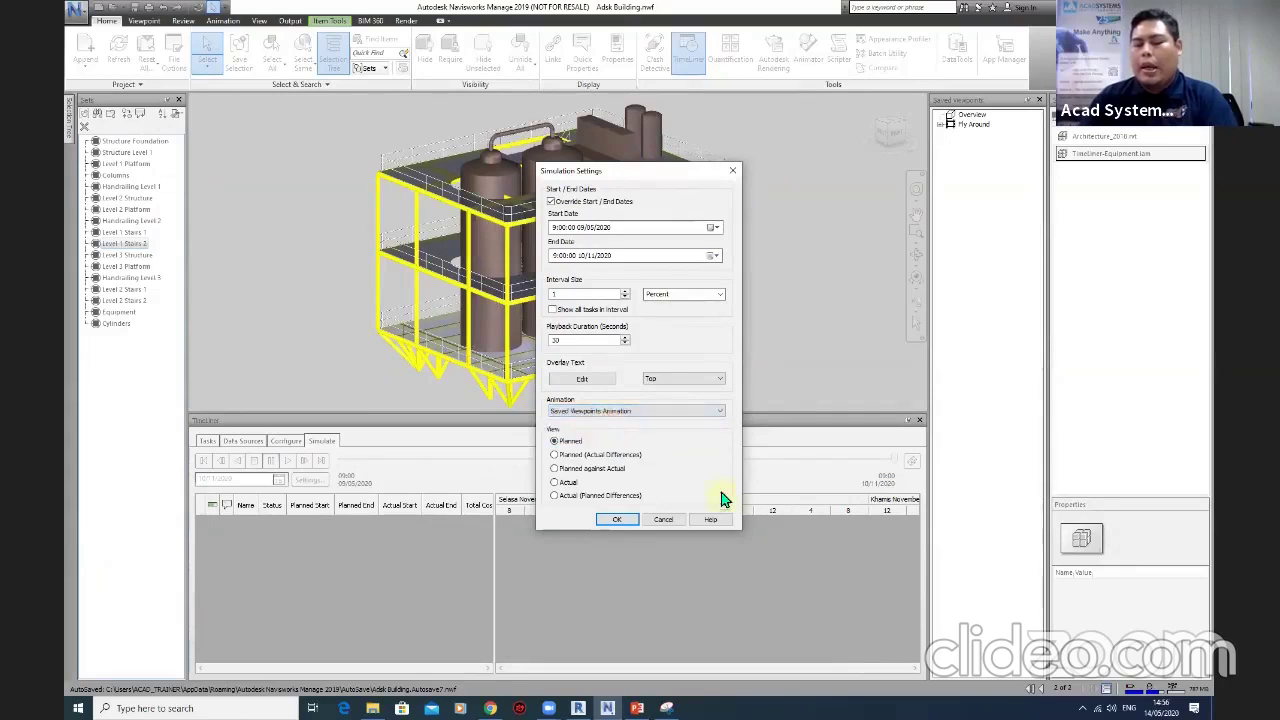
left_click(621, 518)
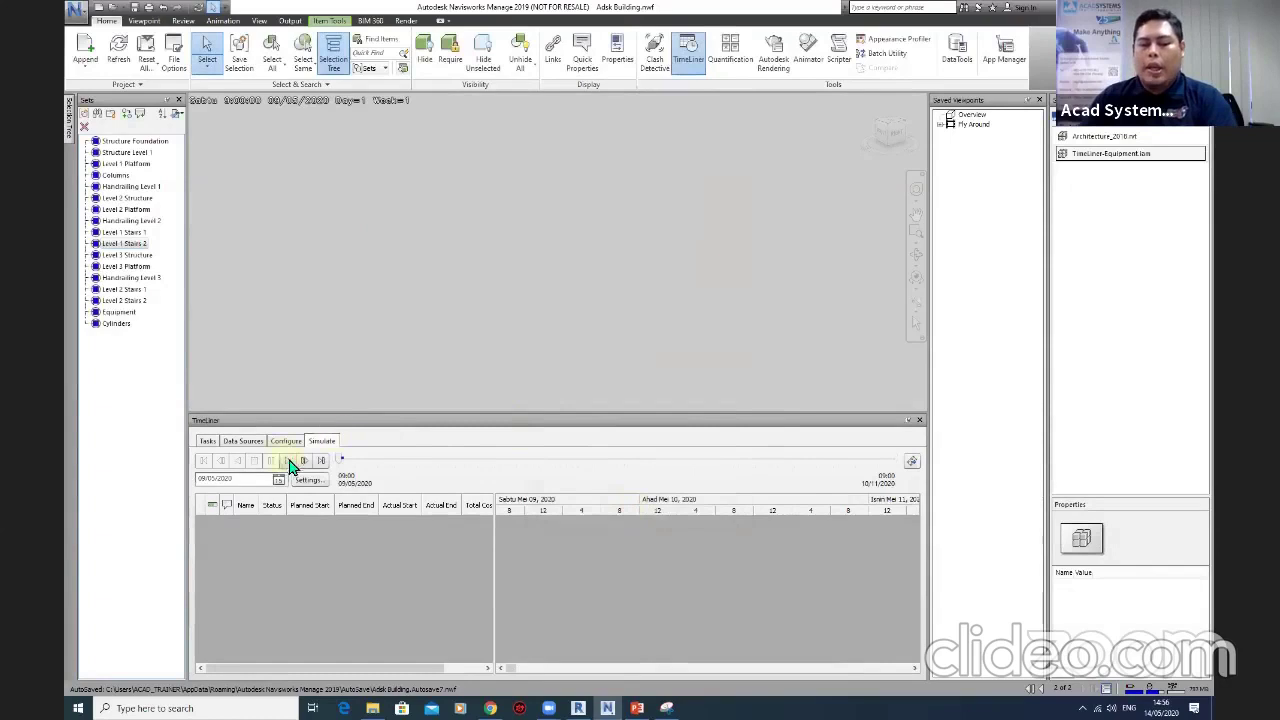
left_click(287, 460)
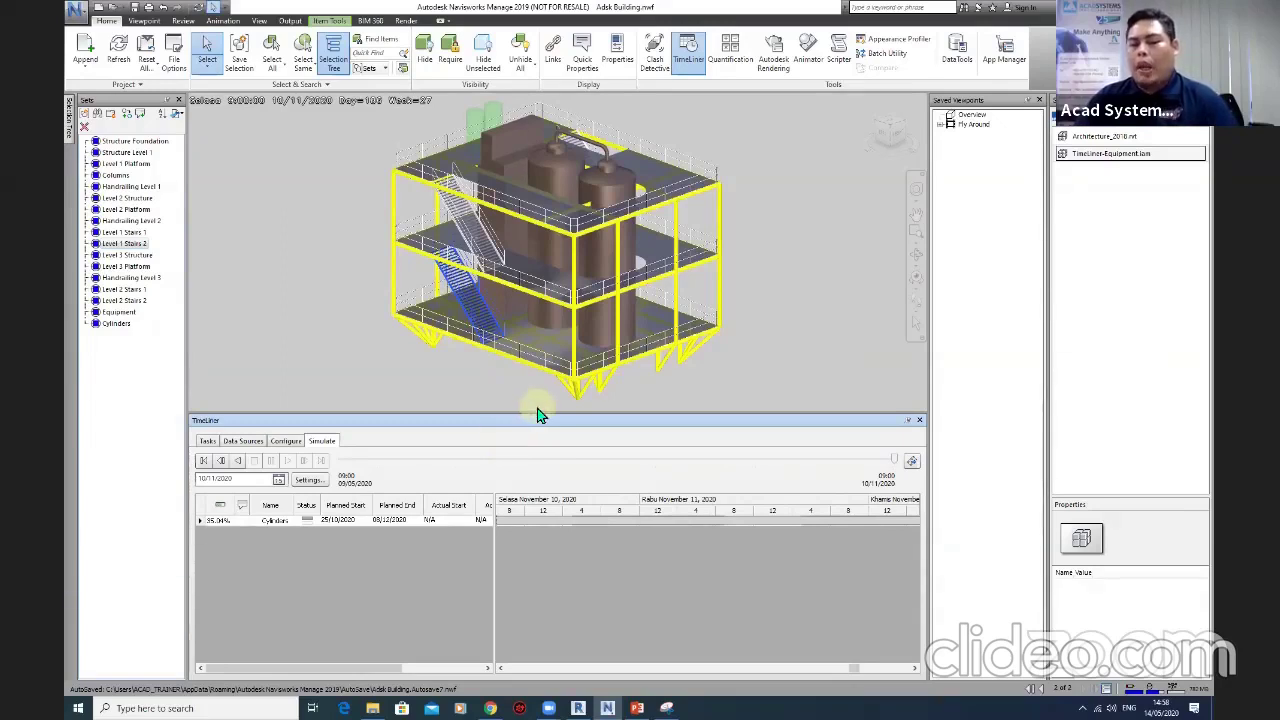
left_click(690, 350)
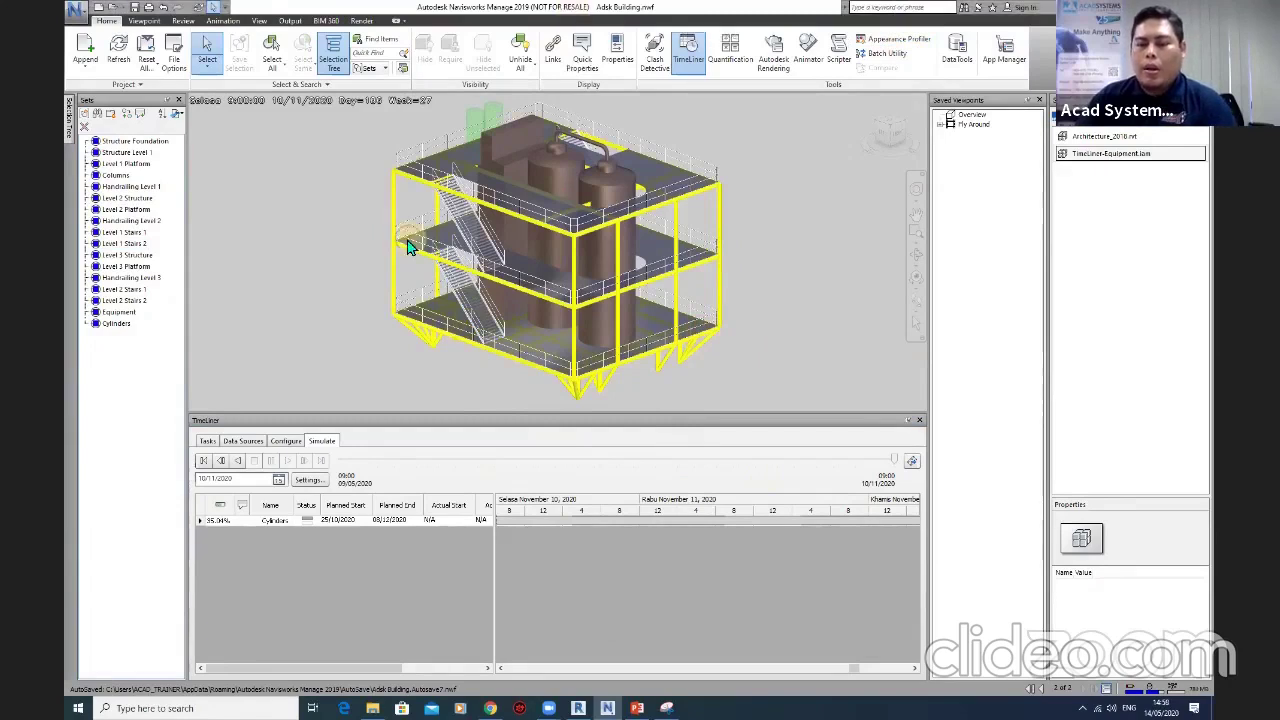
Switch to the webinar presentation in PowerPoint and start the slide show from the Q&A slide.
left_click(637, 707)
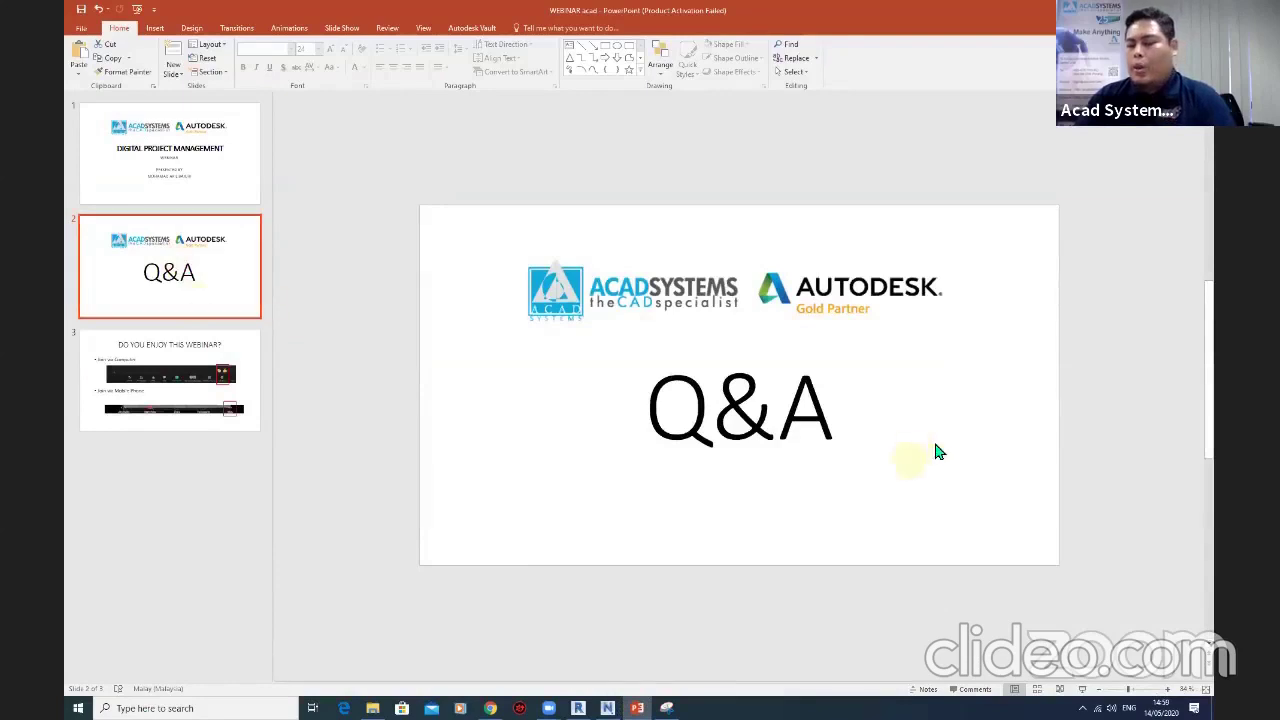
left_click(1082, 691)
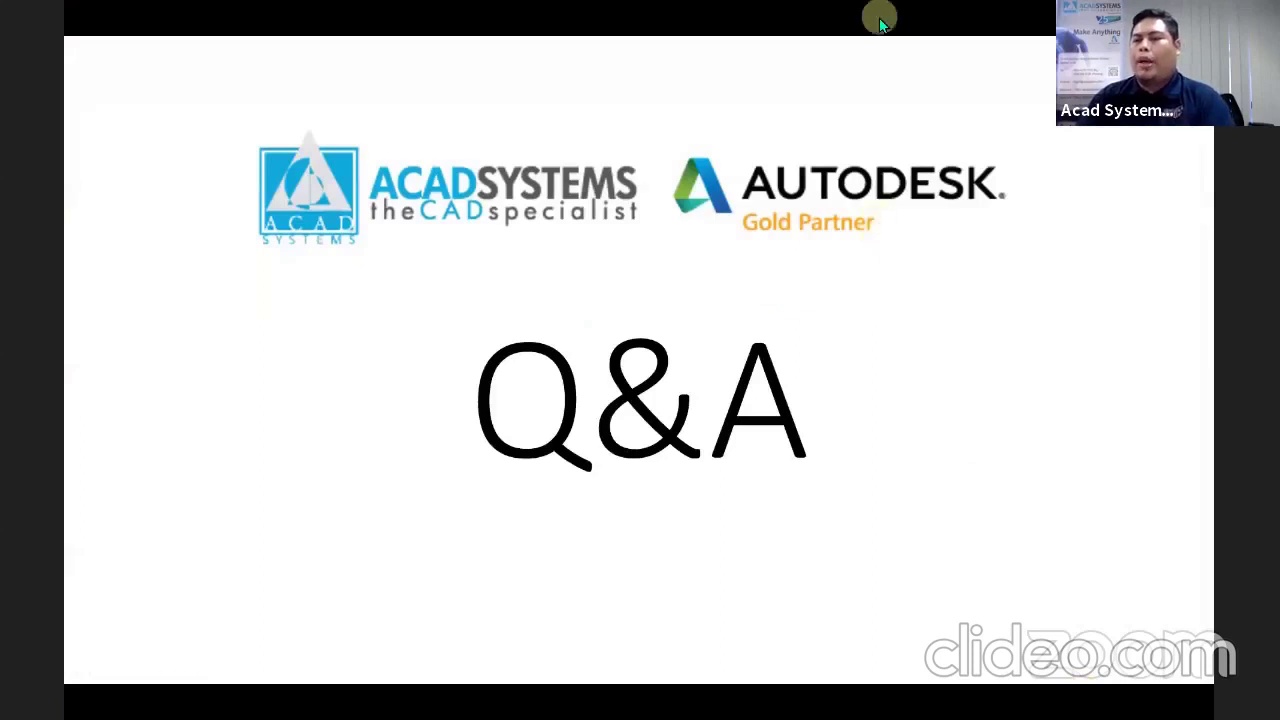